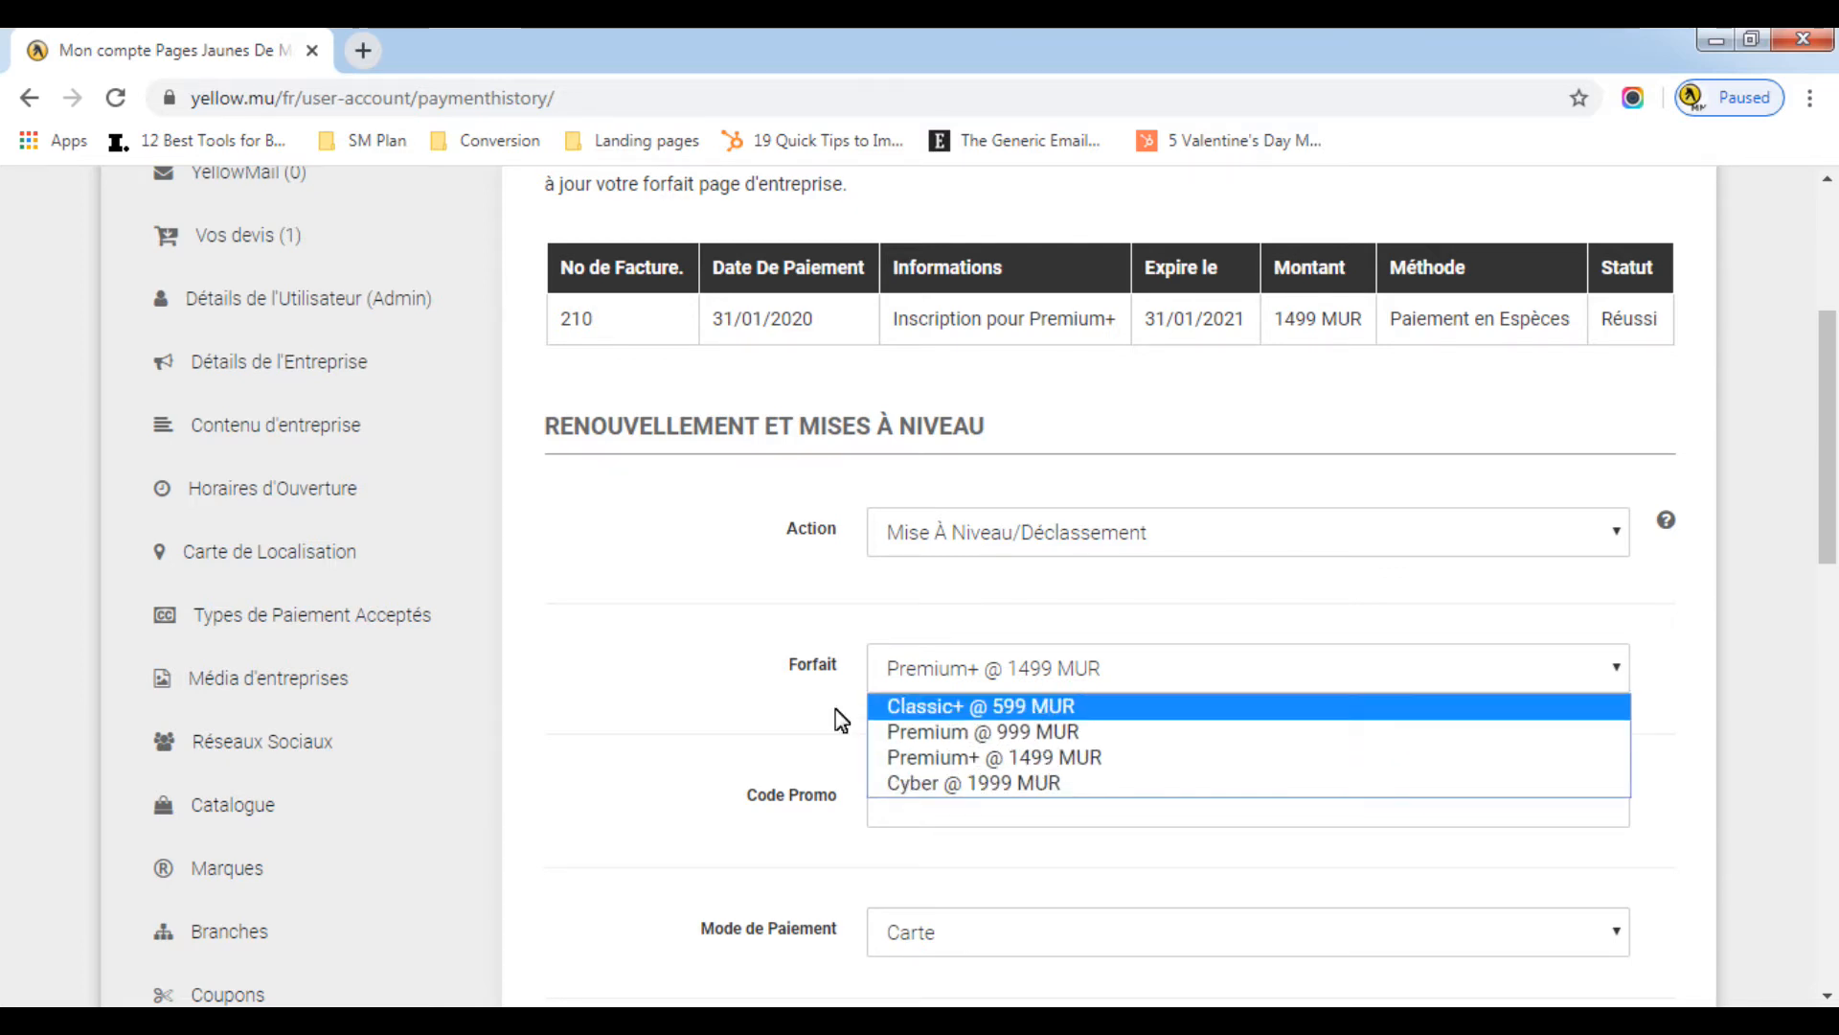
# - Open the company's Catalogue page and review its products and the help note on adding a product
pyautogui.click(640, 700)
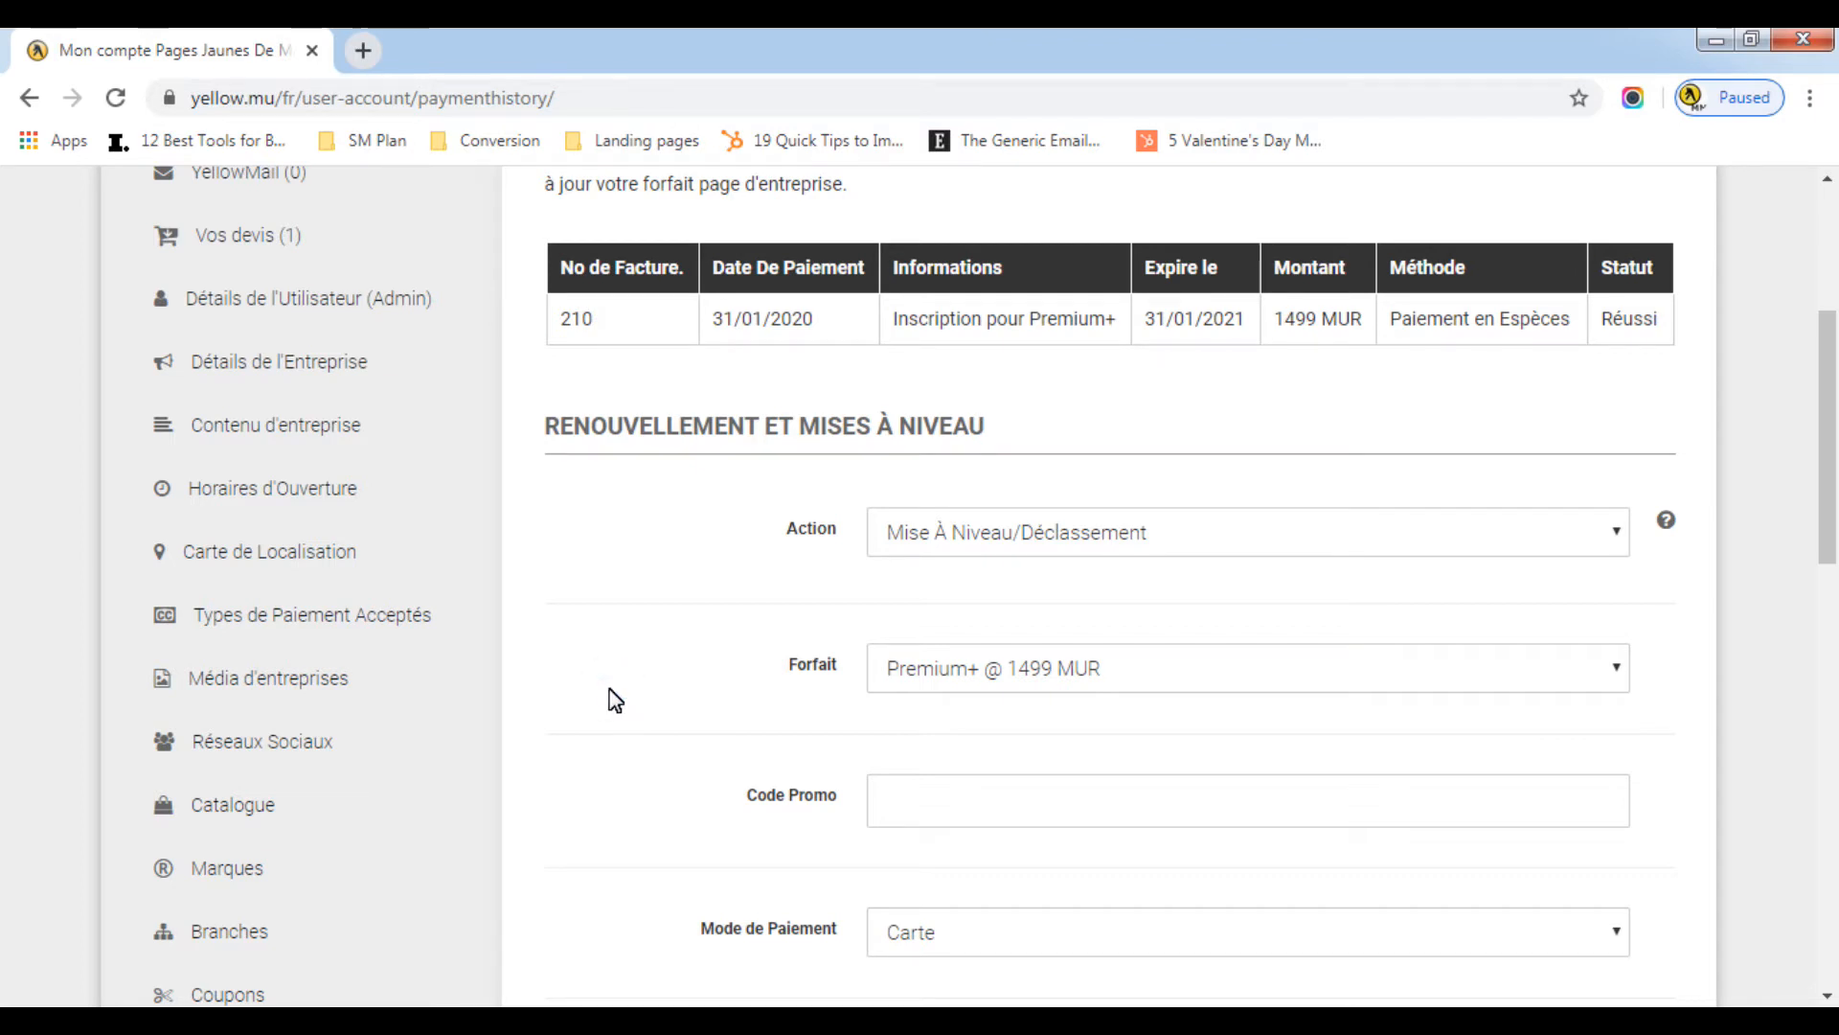
pyautogui.click(242, 806)
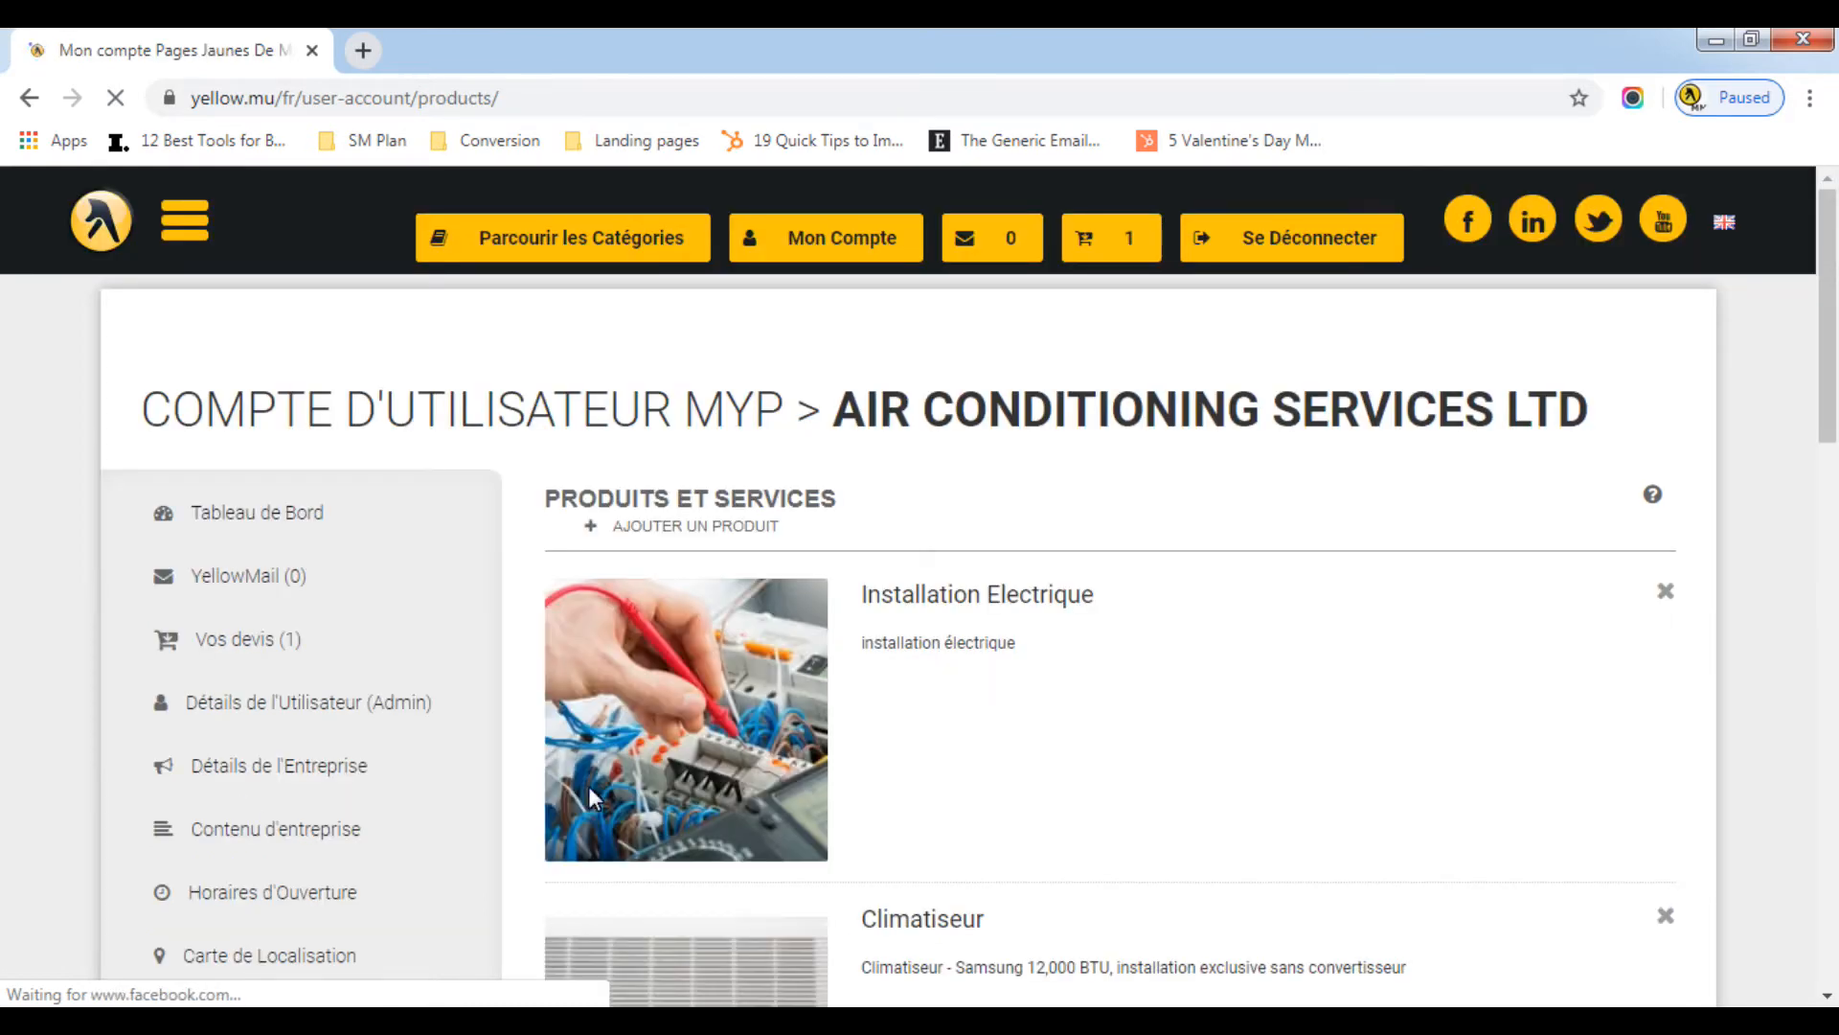
pyautogui.scroll(-1, 1121, 784)
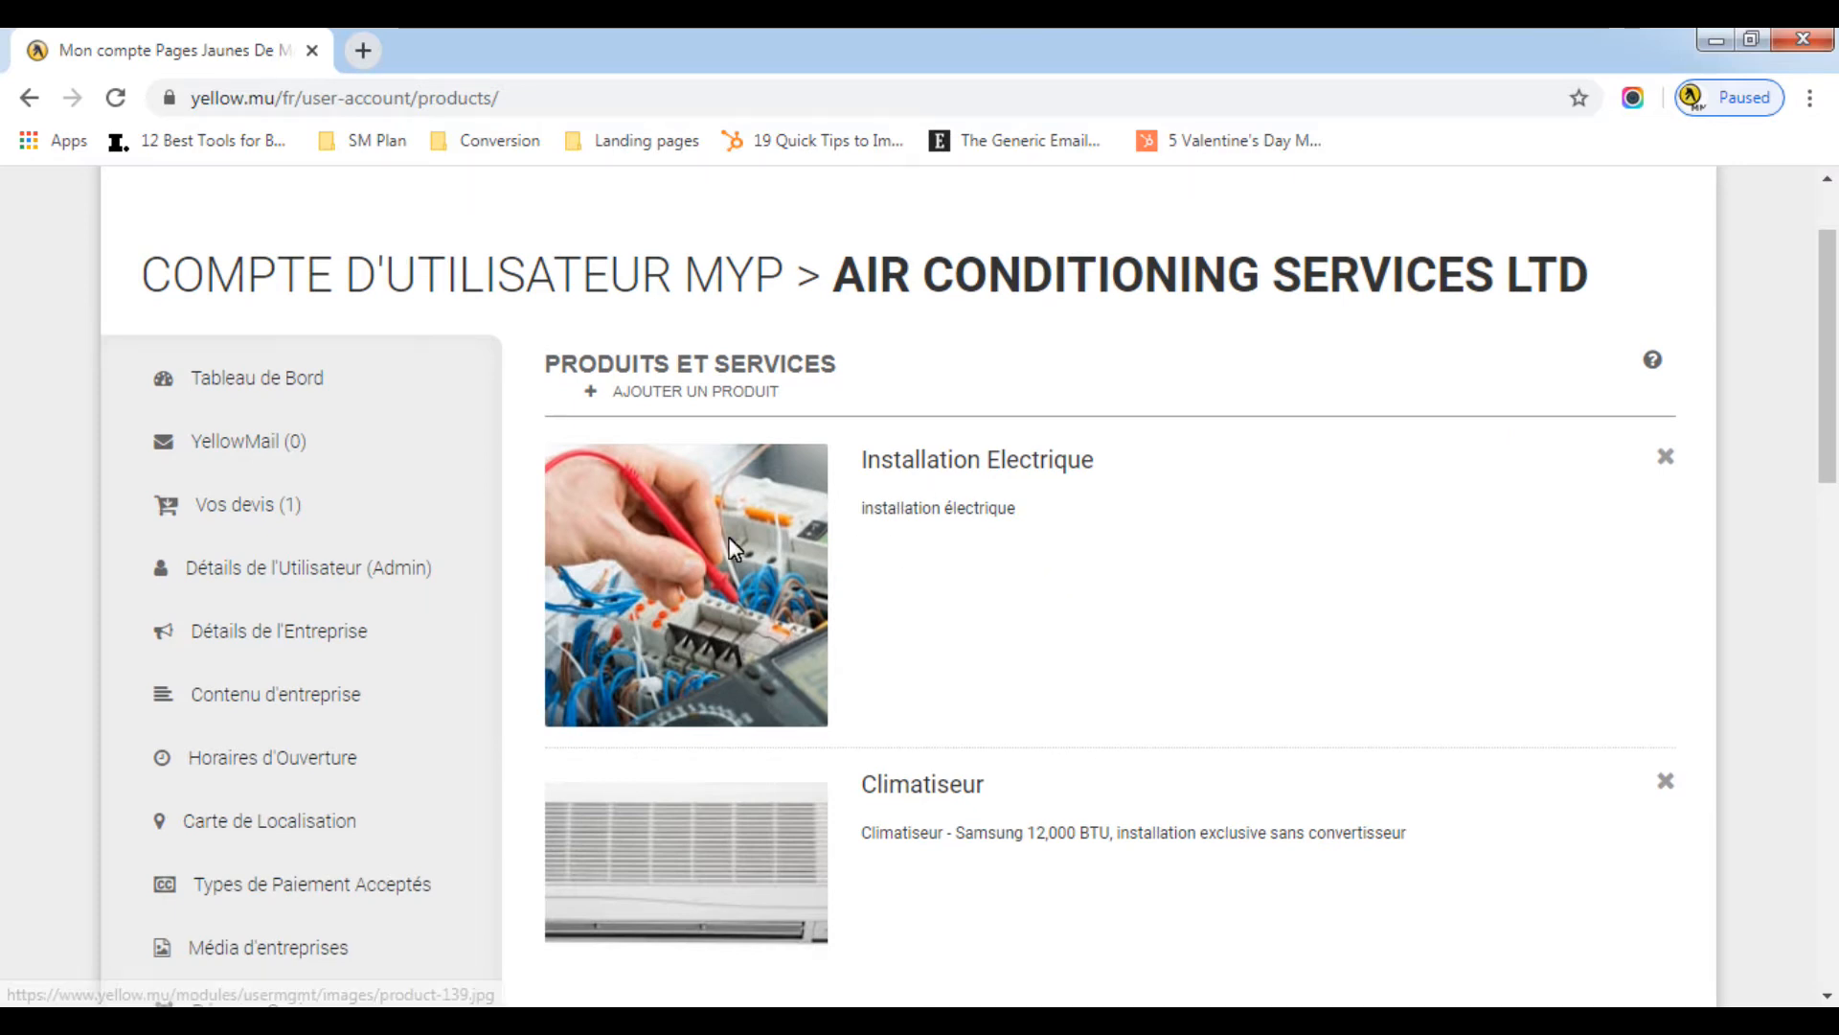
pyautogui.scroll(-1, 1025, 611)
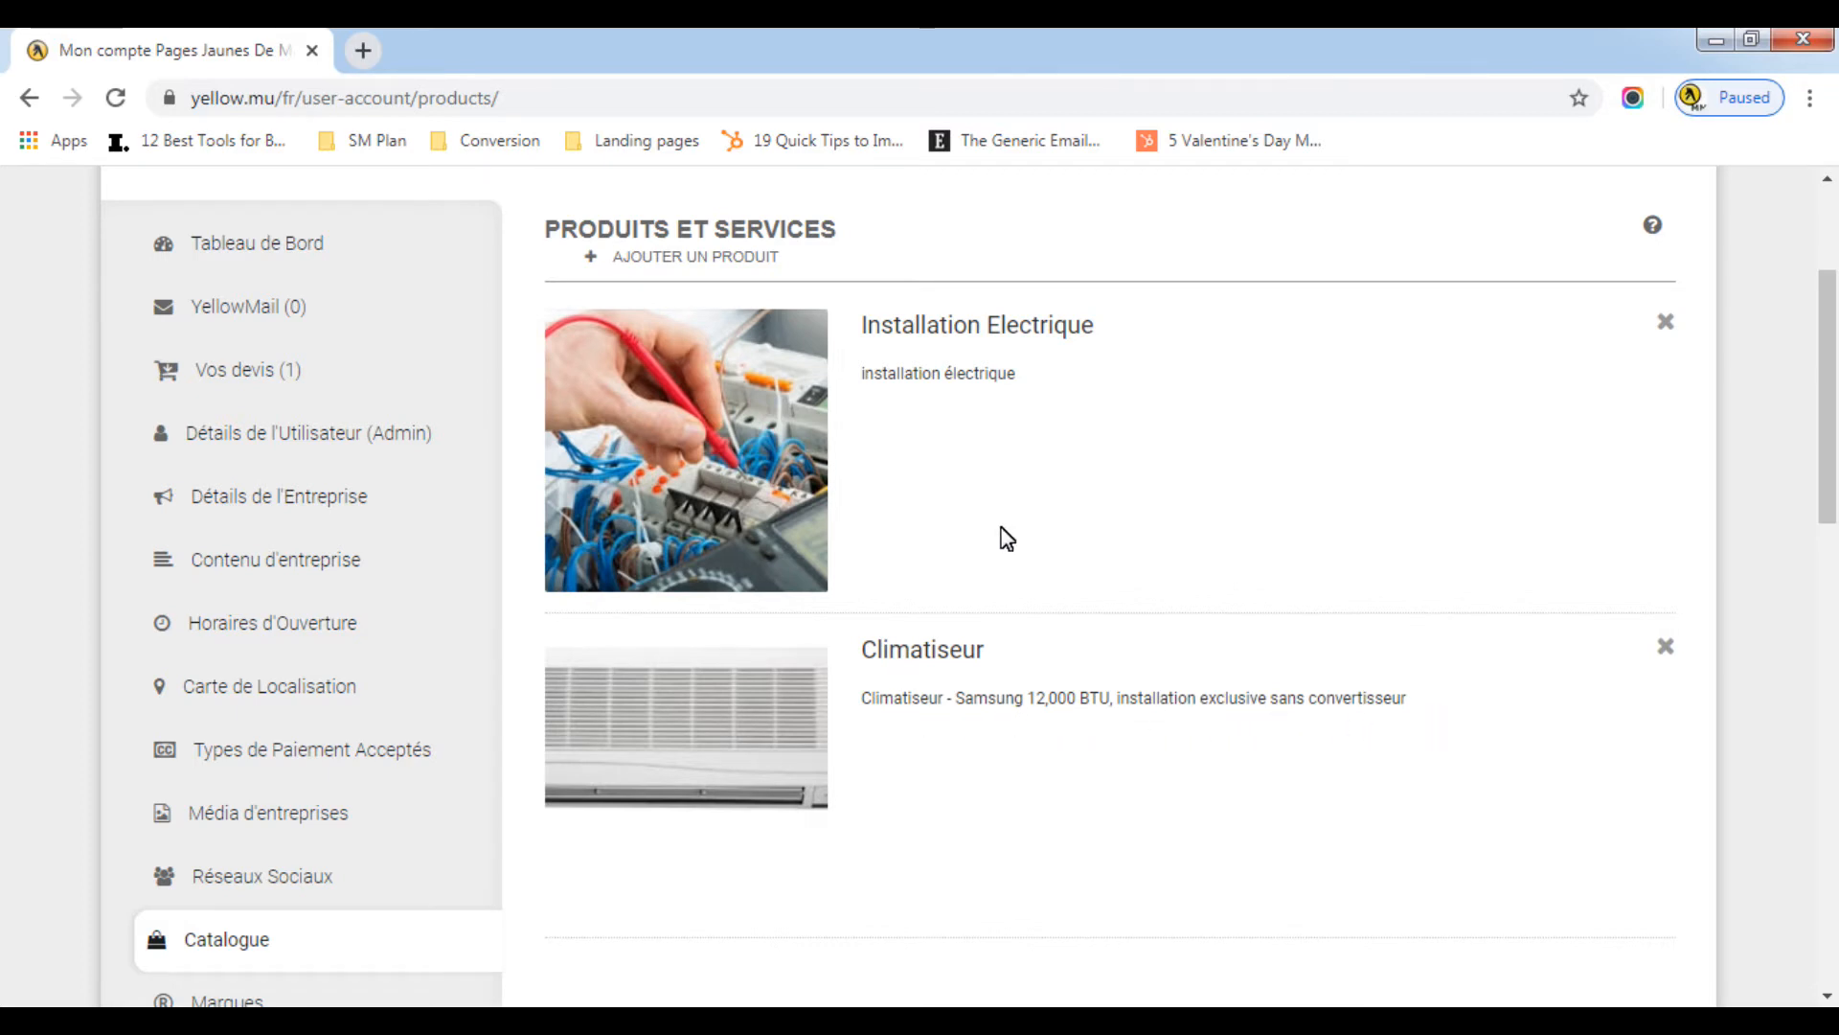
pyautogui.scroll(3, 1001, 533)
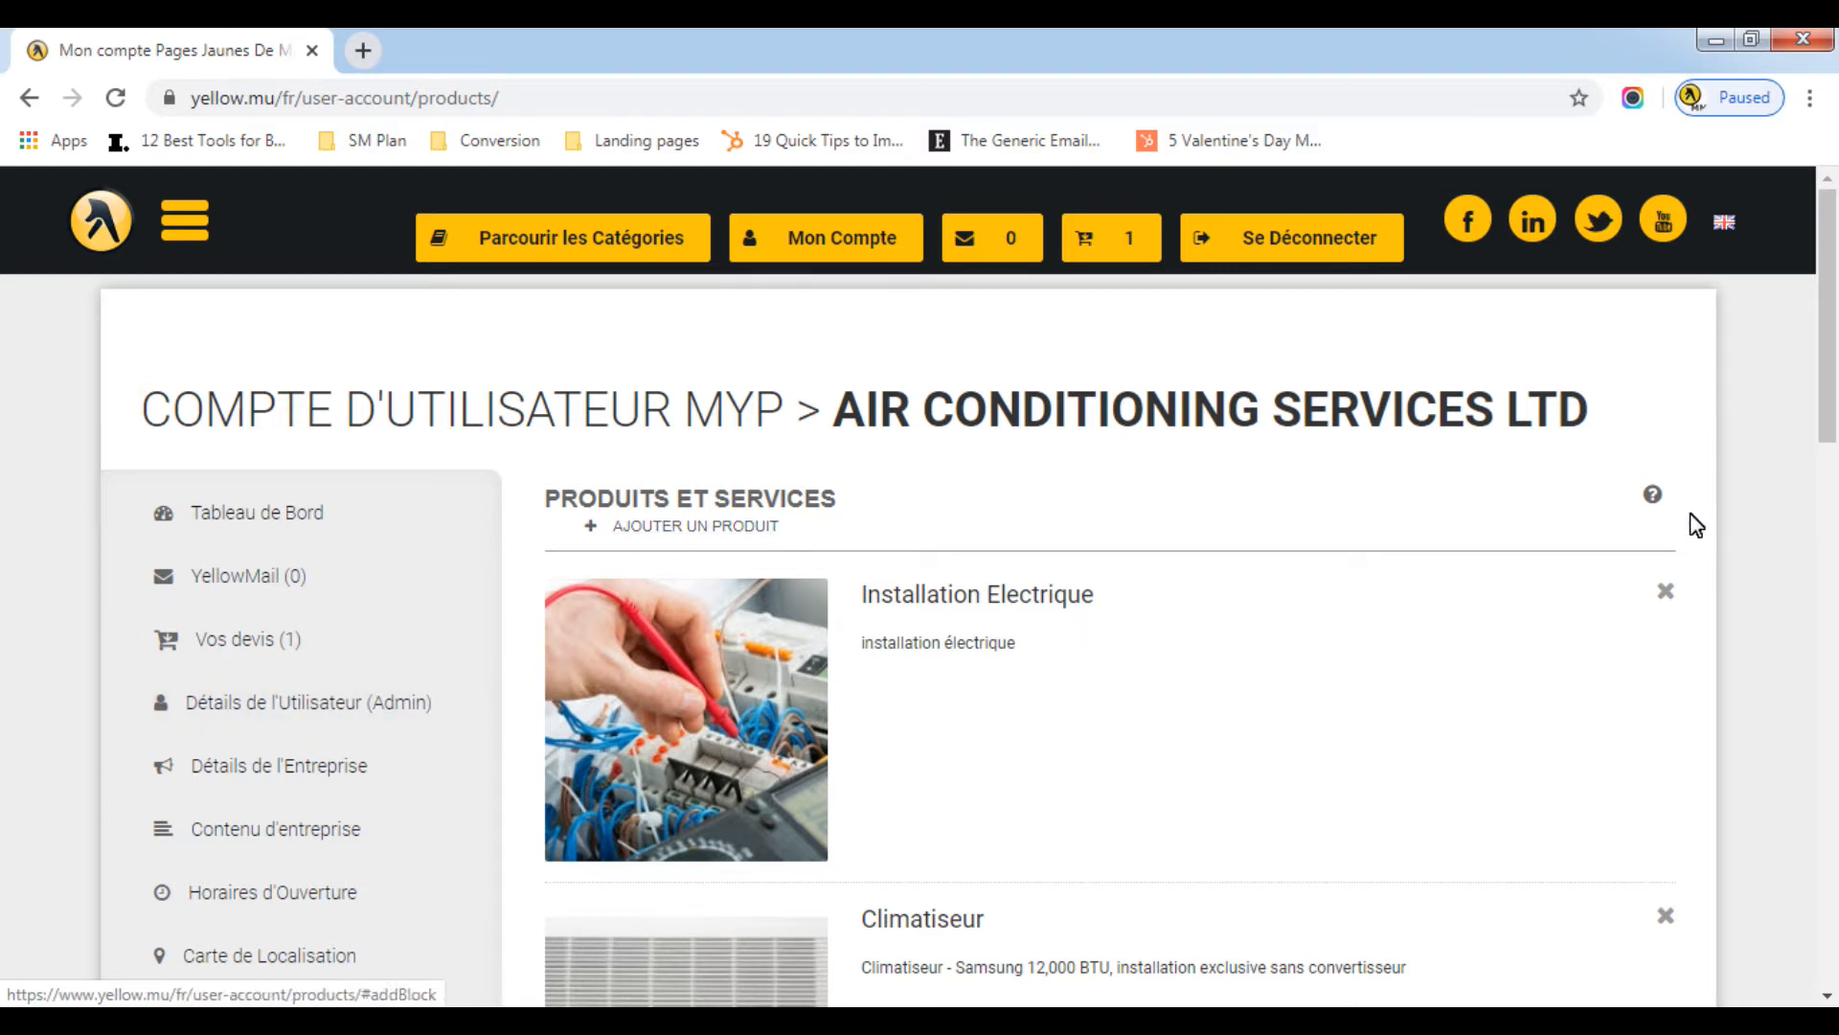
pyautogui.moveTo(1654, 497)
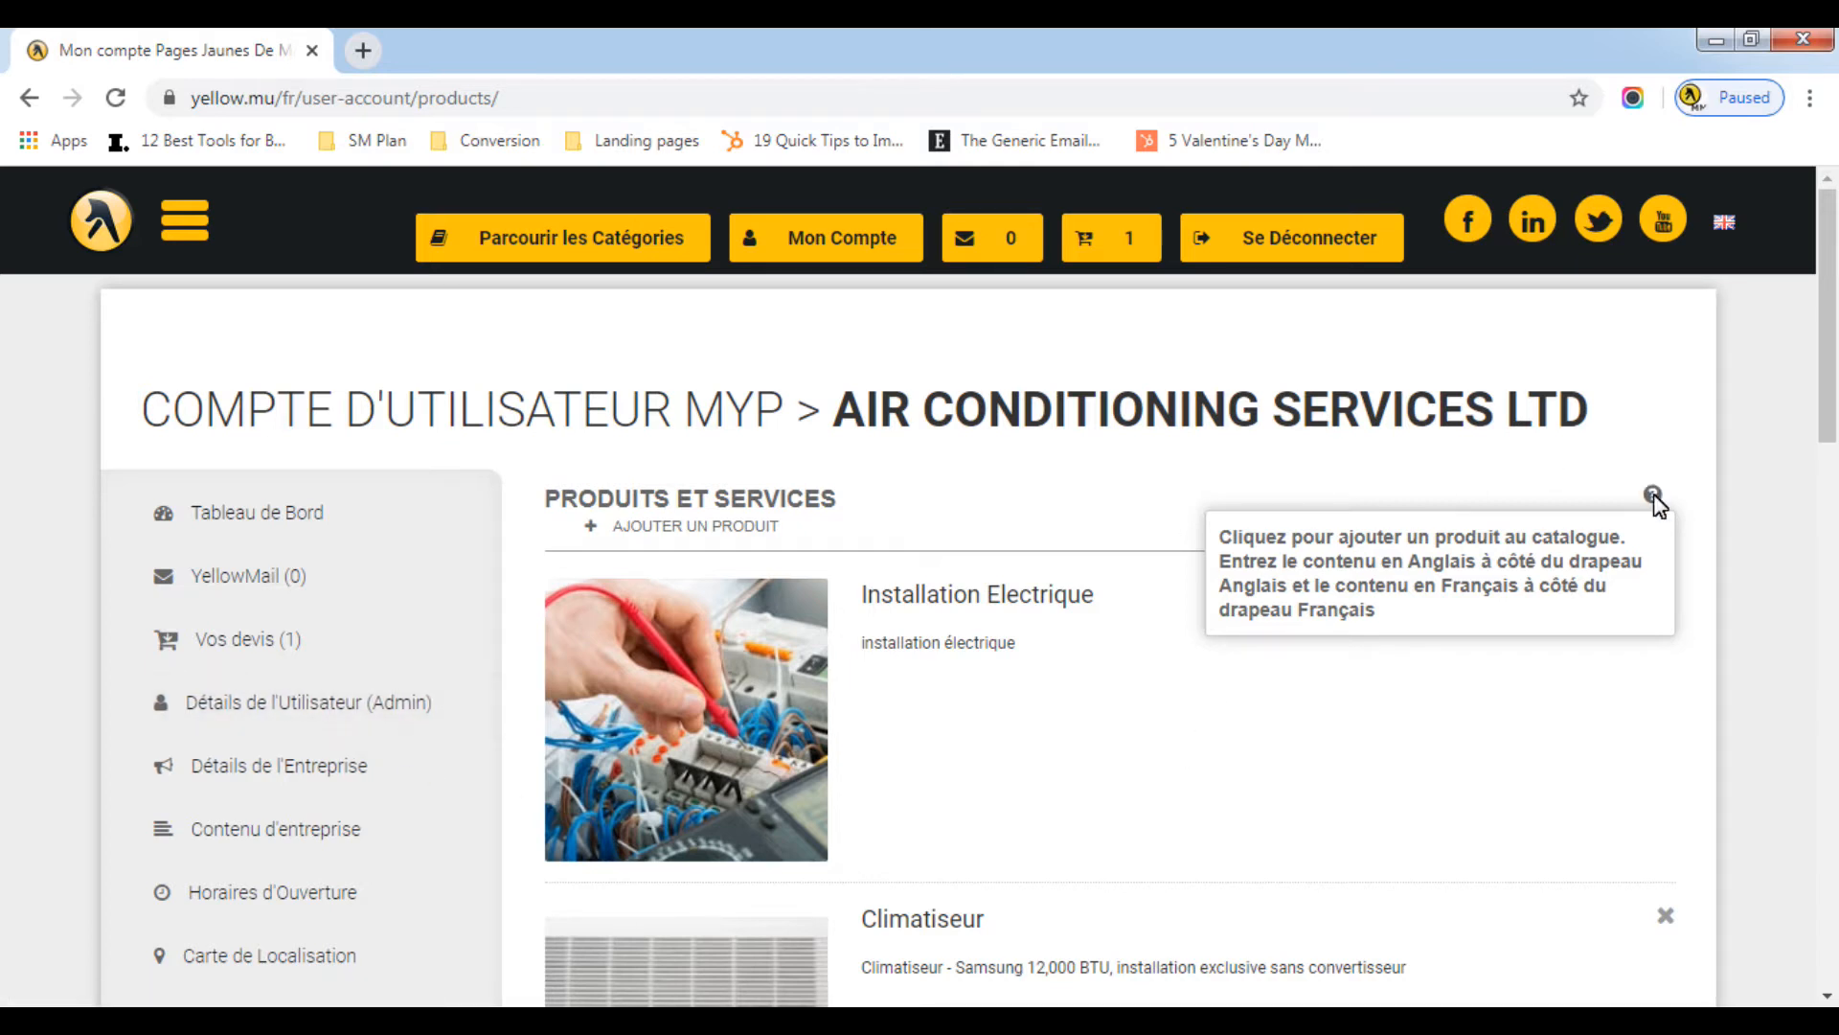
# - Open the Marques page to view the brands the company carries
pyautogui.scroll(-5, 402, 702)
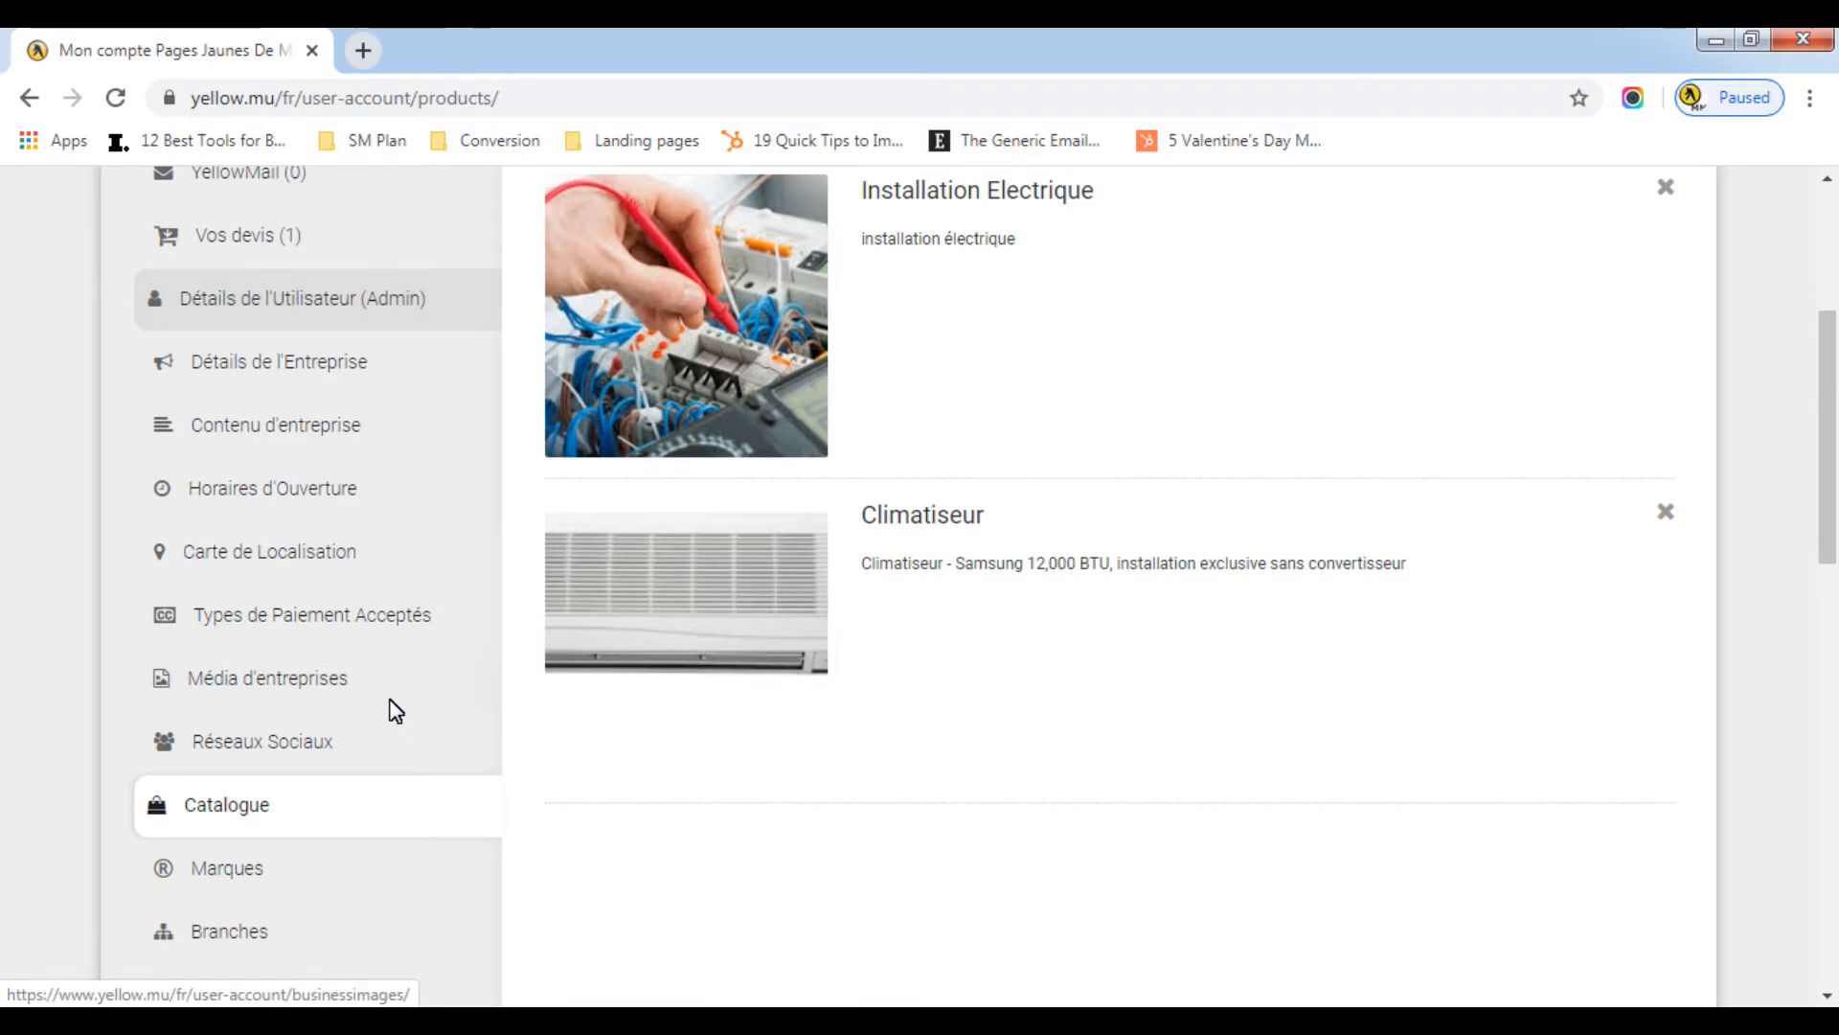
pyautogui.scroll(-1, 391, 709)
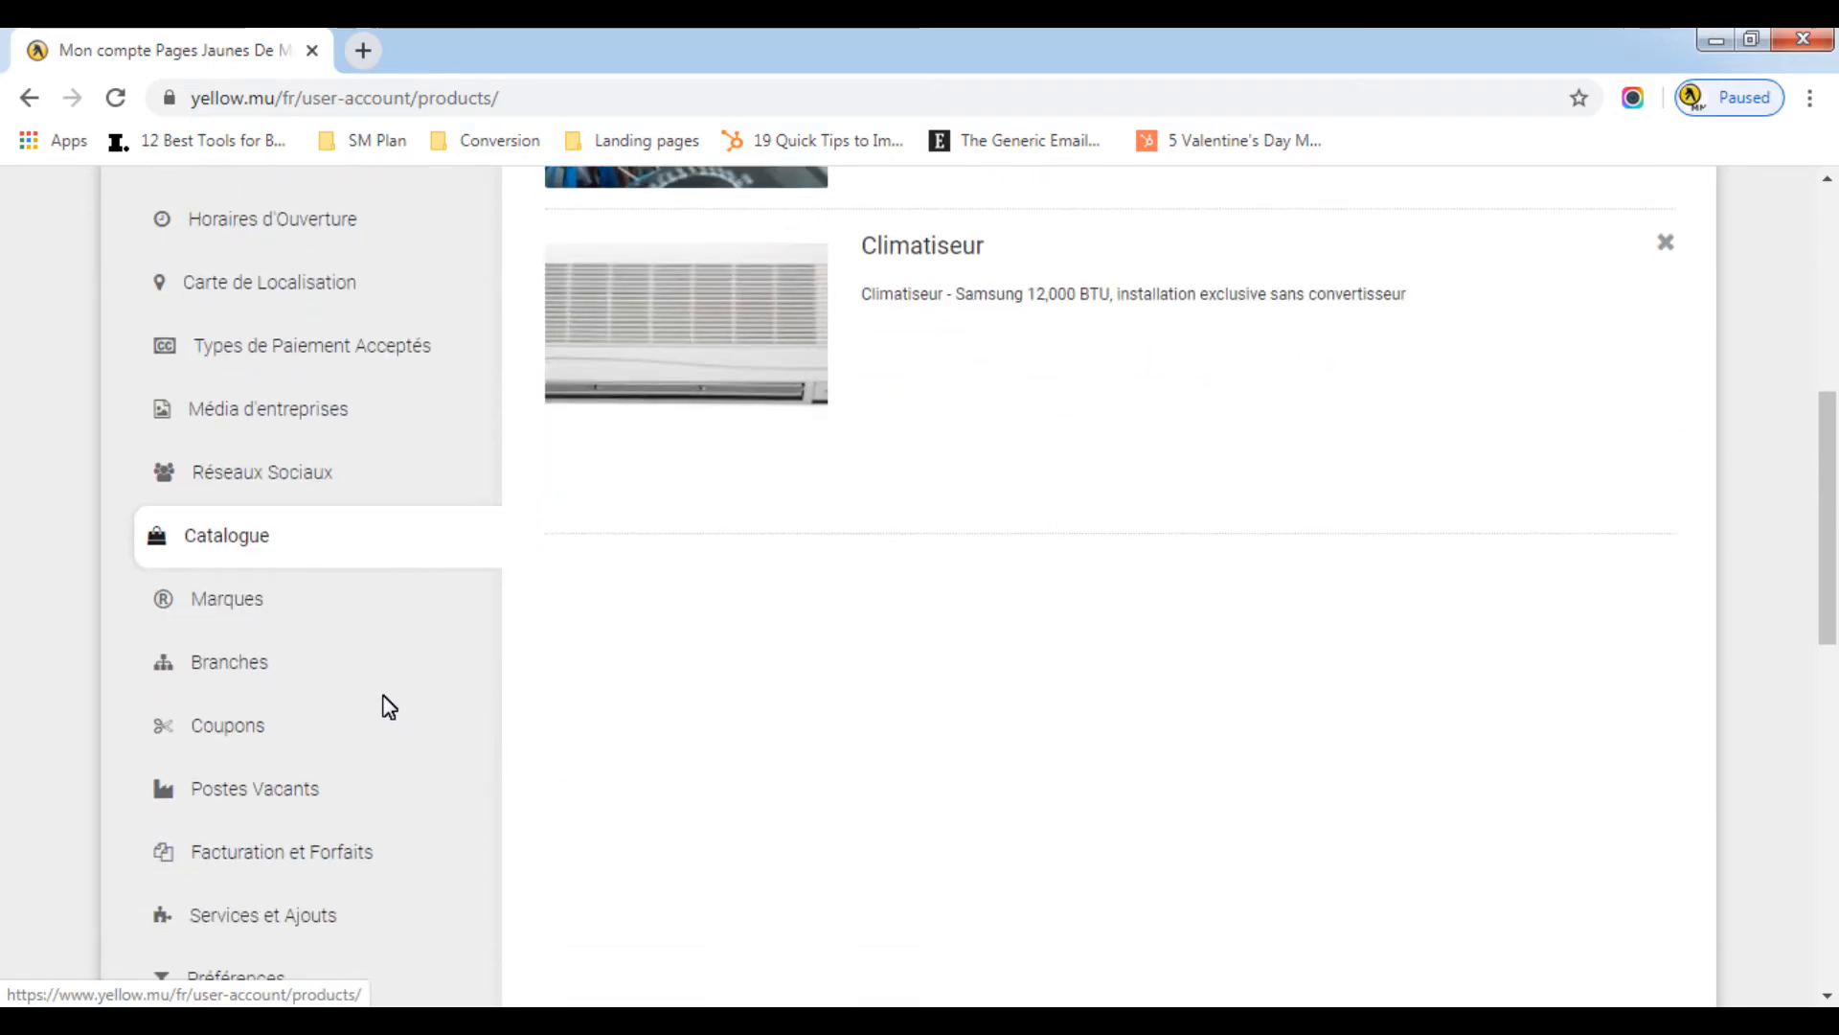
pyautogui.click(232, 600)
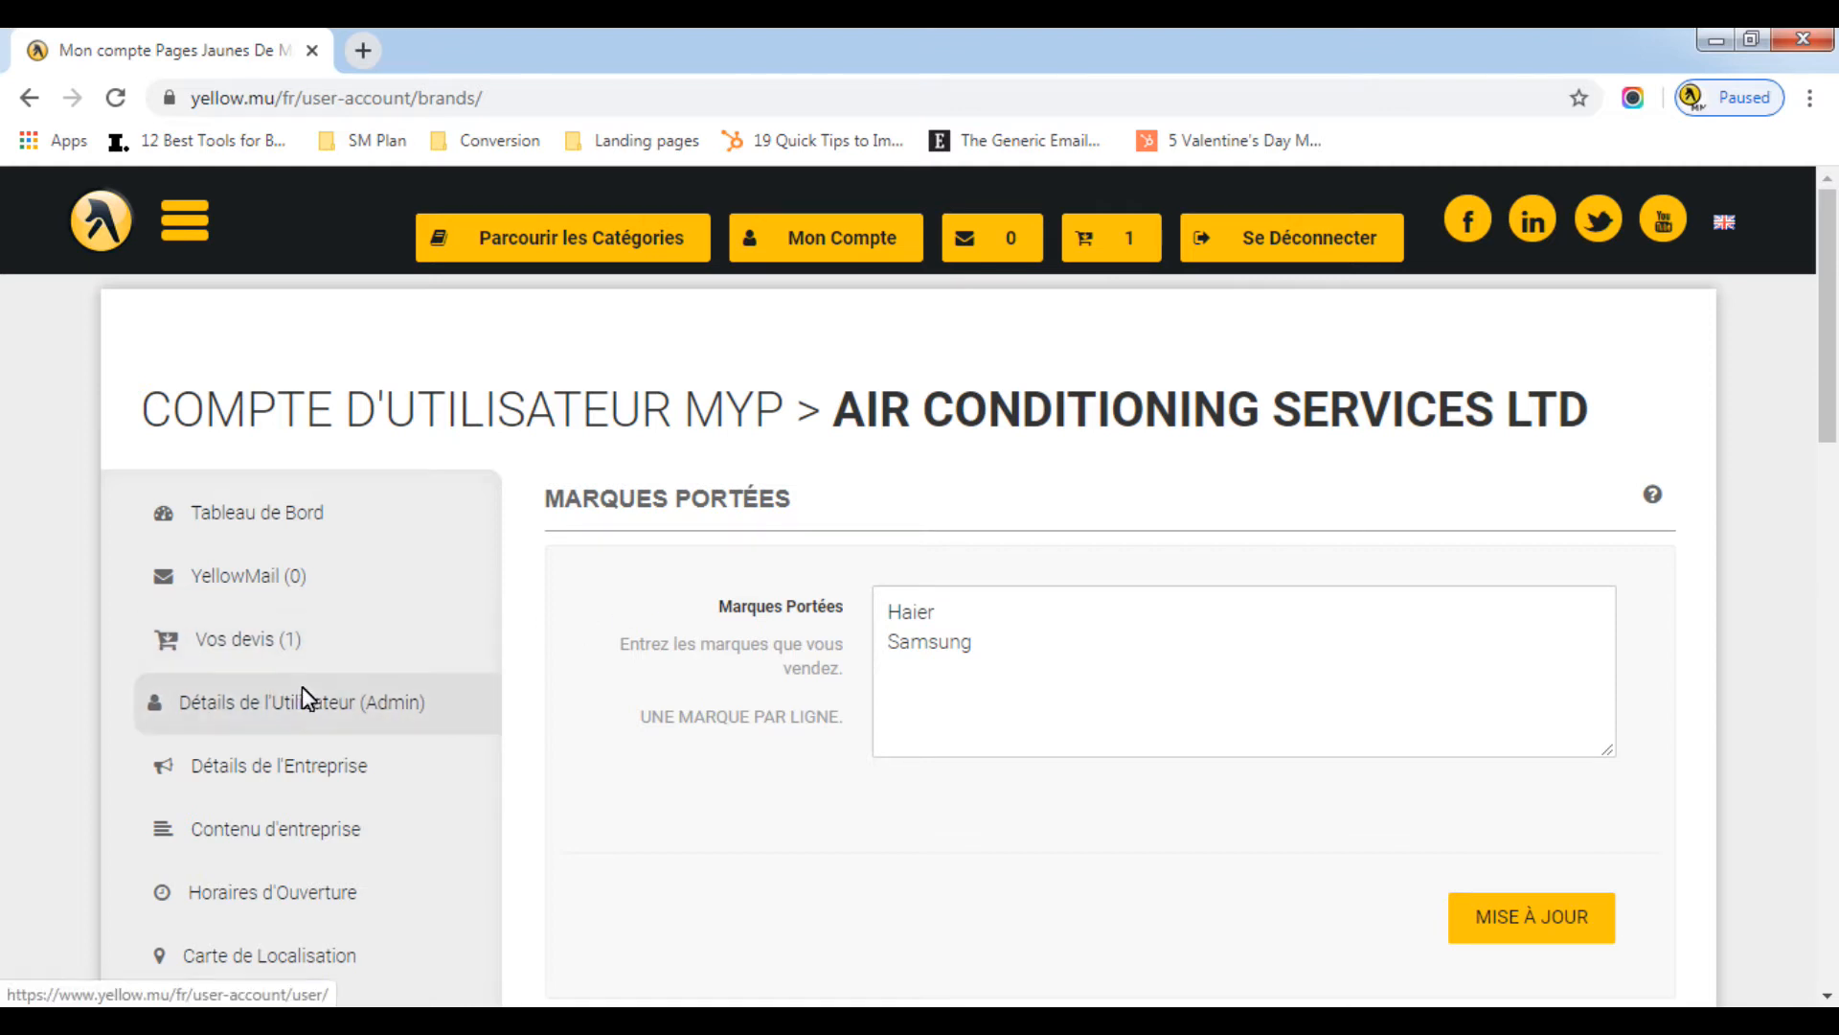
# - Open the Carte de Localisation page and examine the company's coordinates and its marker on the map
pyautogui.scroll(-1, 302, 686)
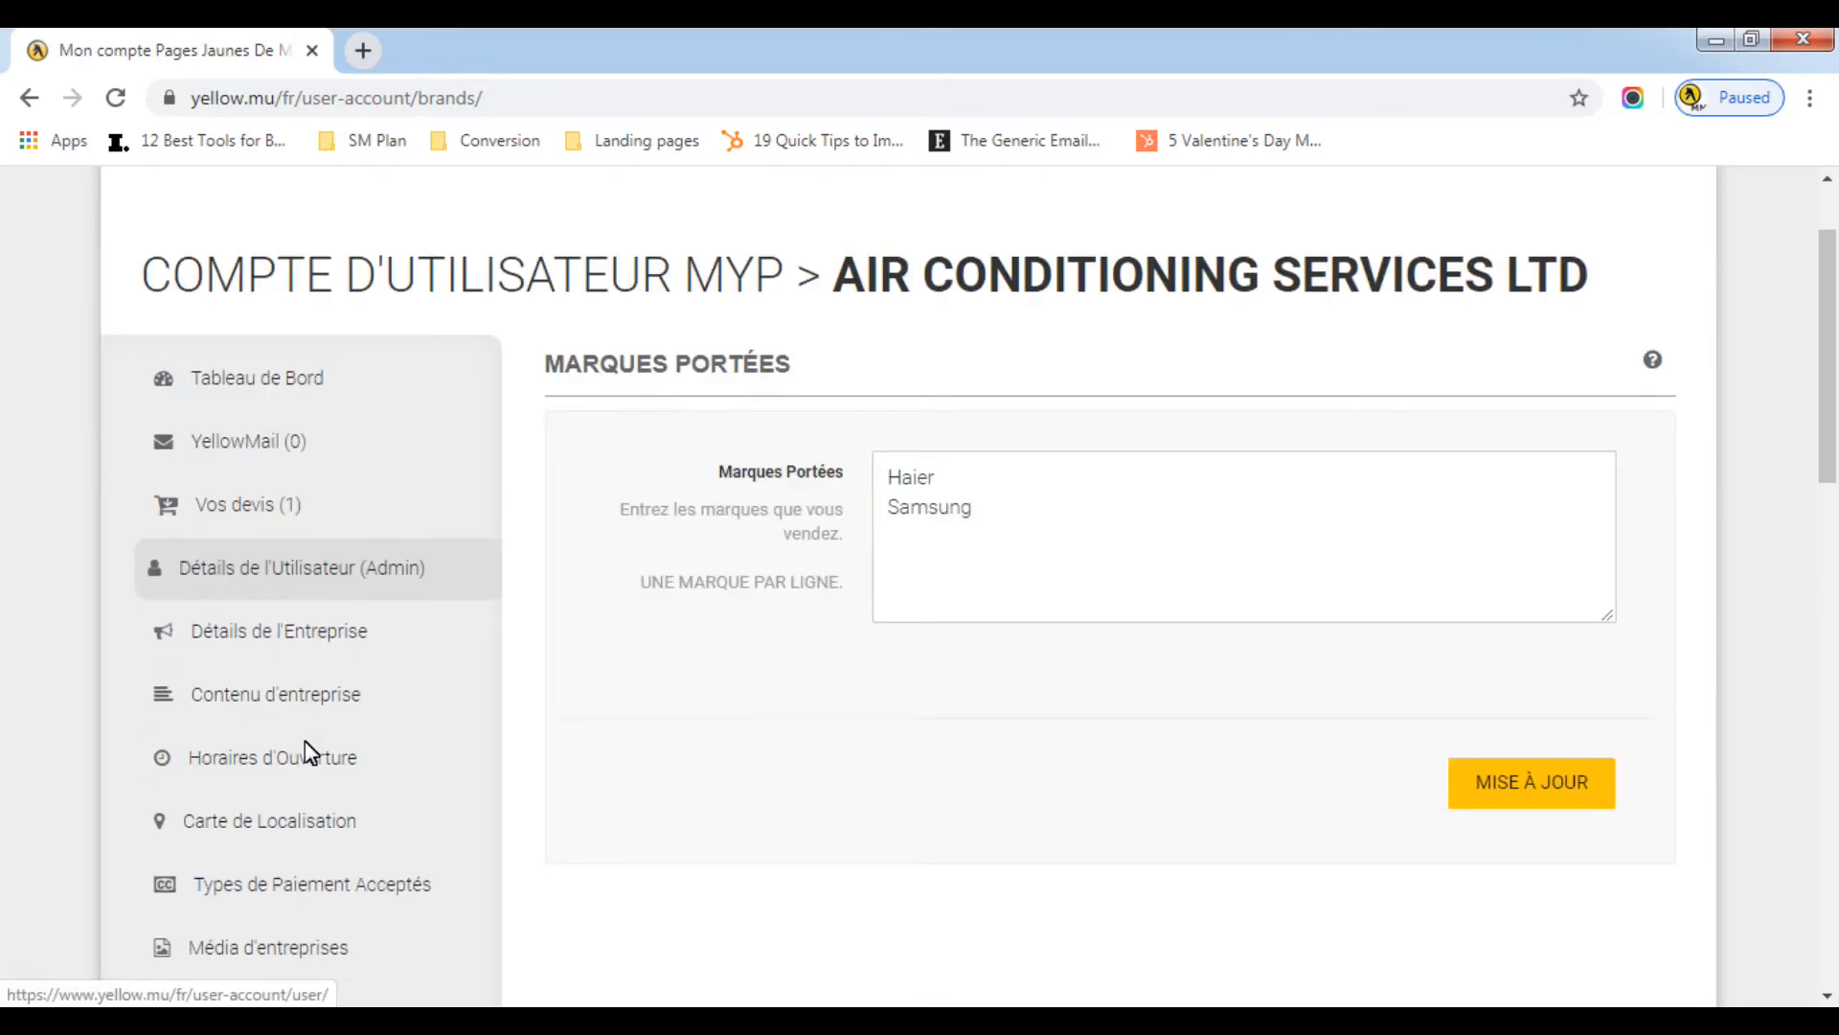
pyautogui.click(295, 820)
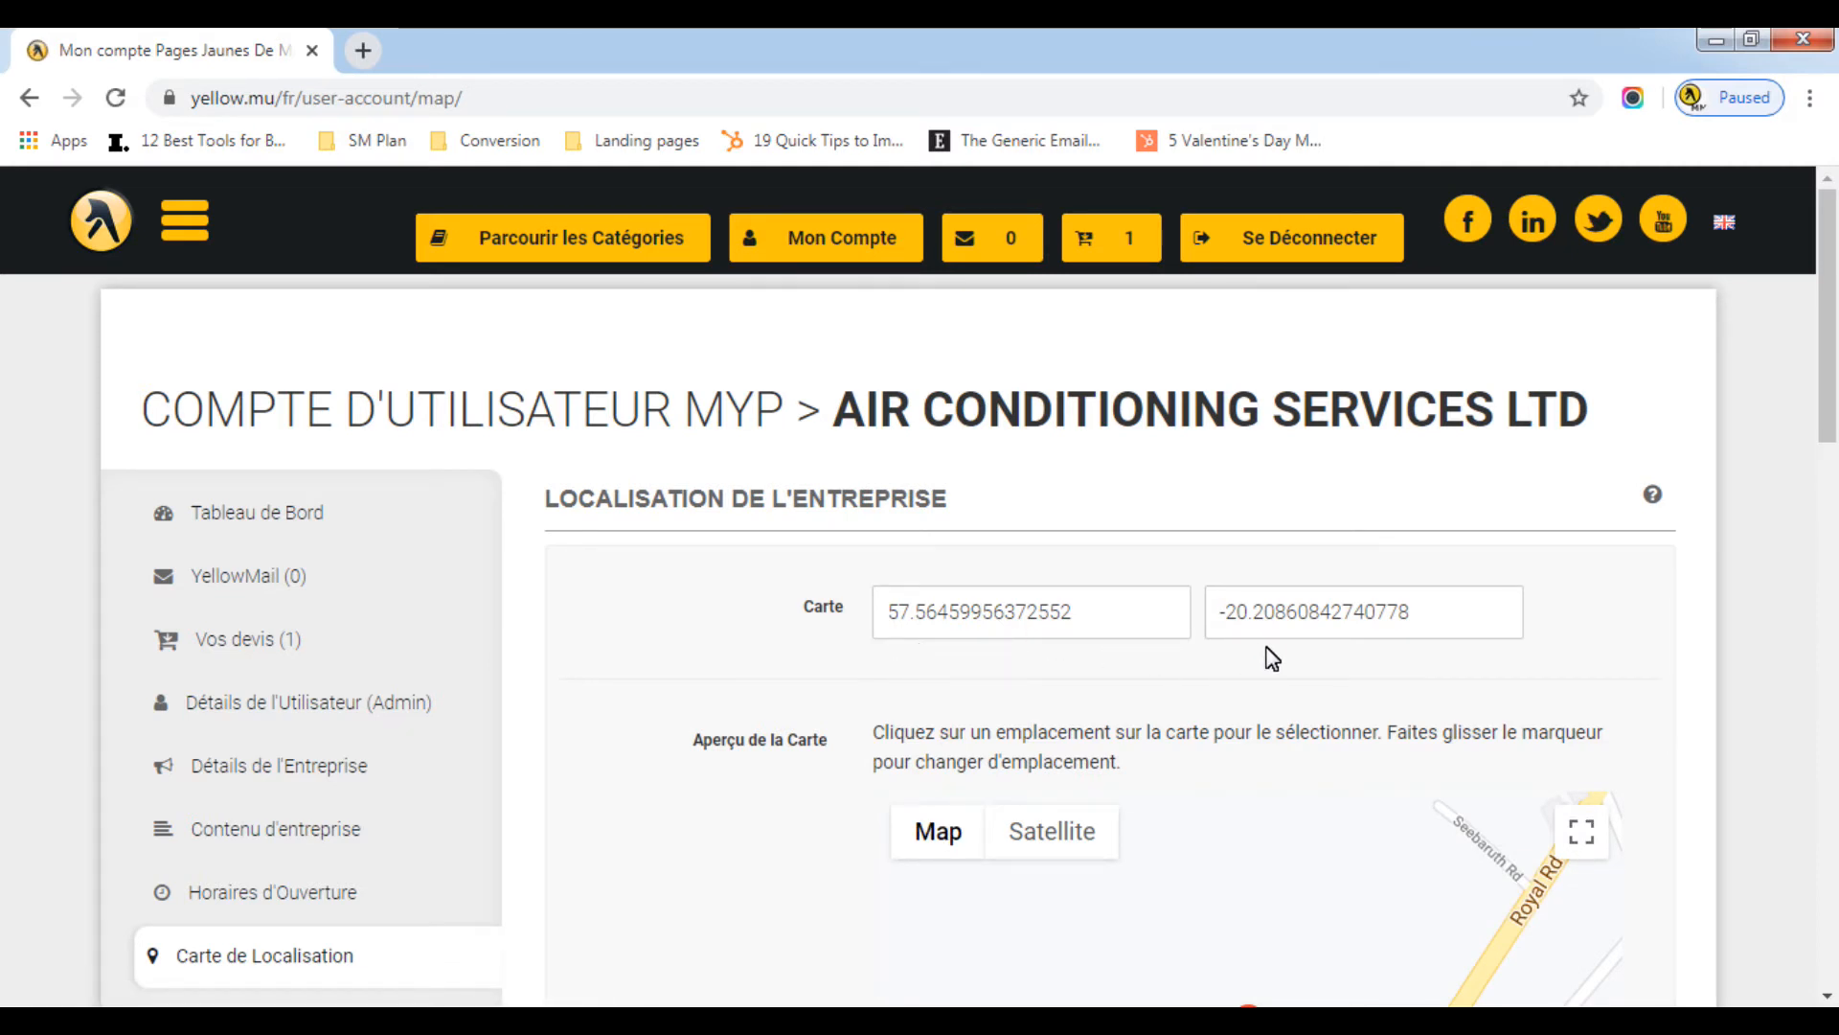
pyautogui.scroll(-2, 1427, 634)
pyautogui.scroll(-3, 1426, 634)
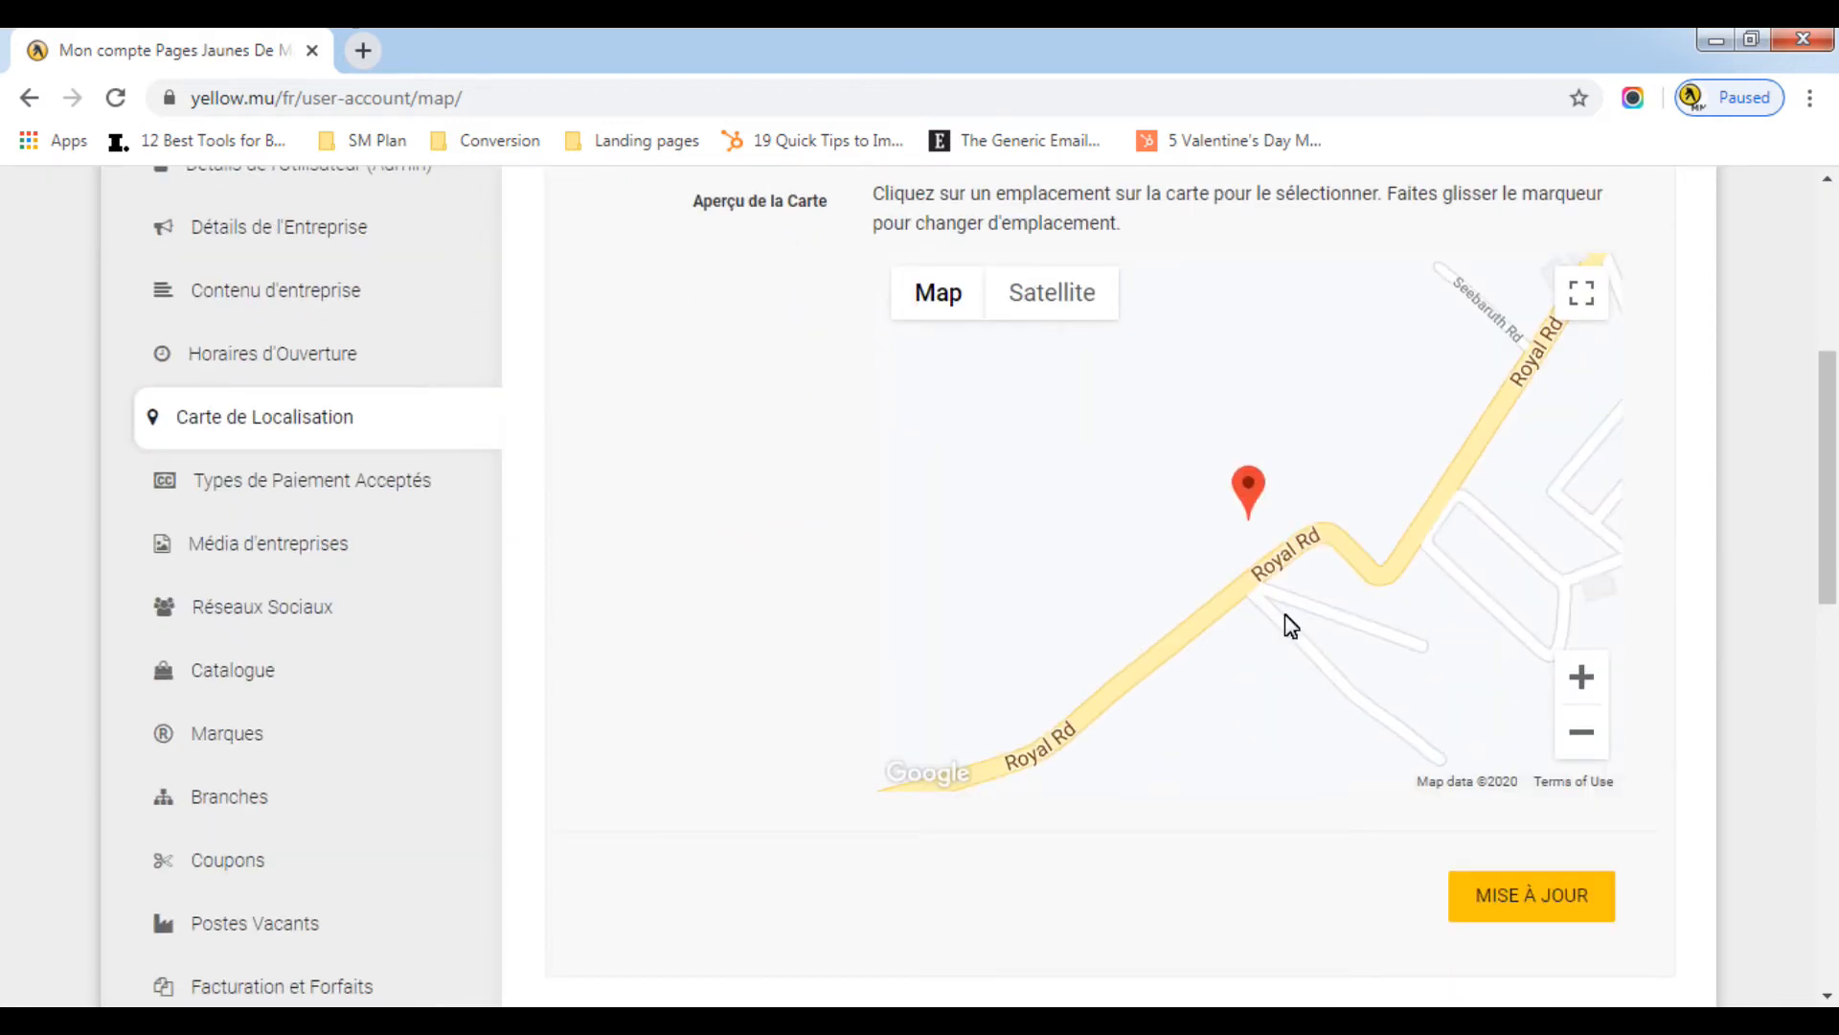
pyautogui.scroll(4, 837, 664)
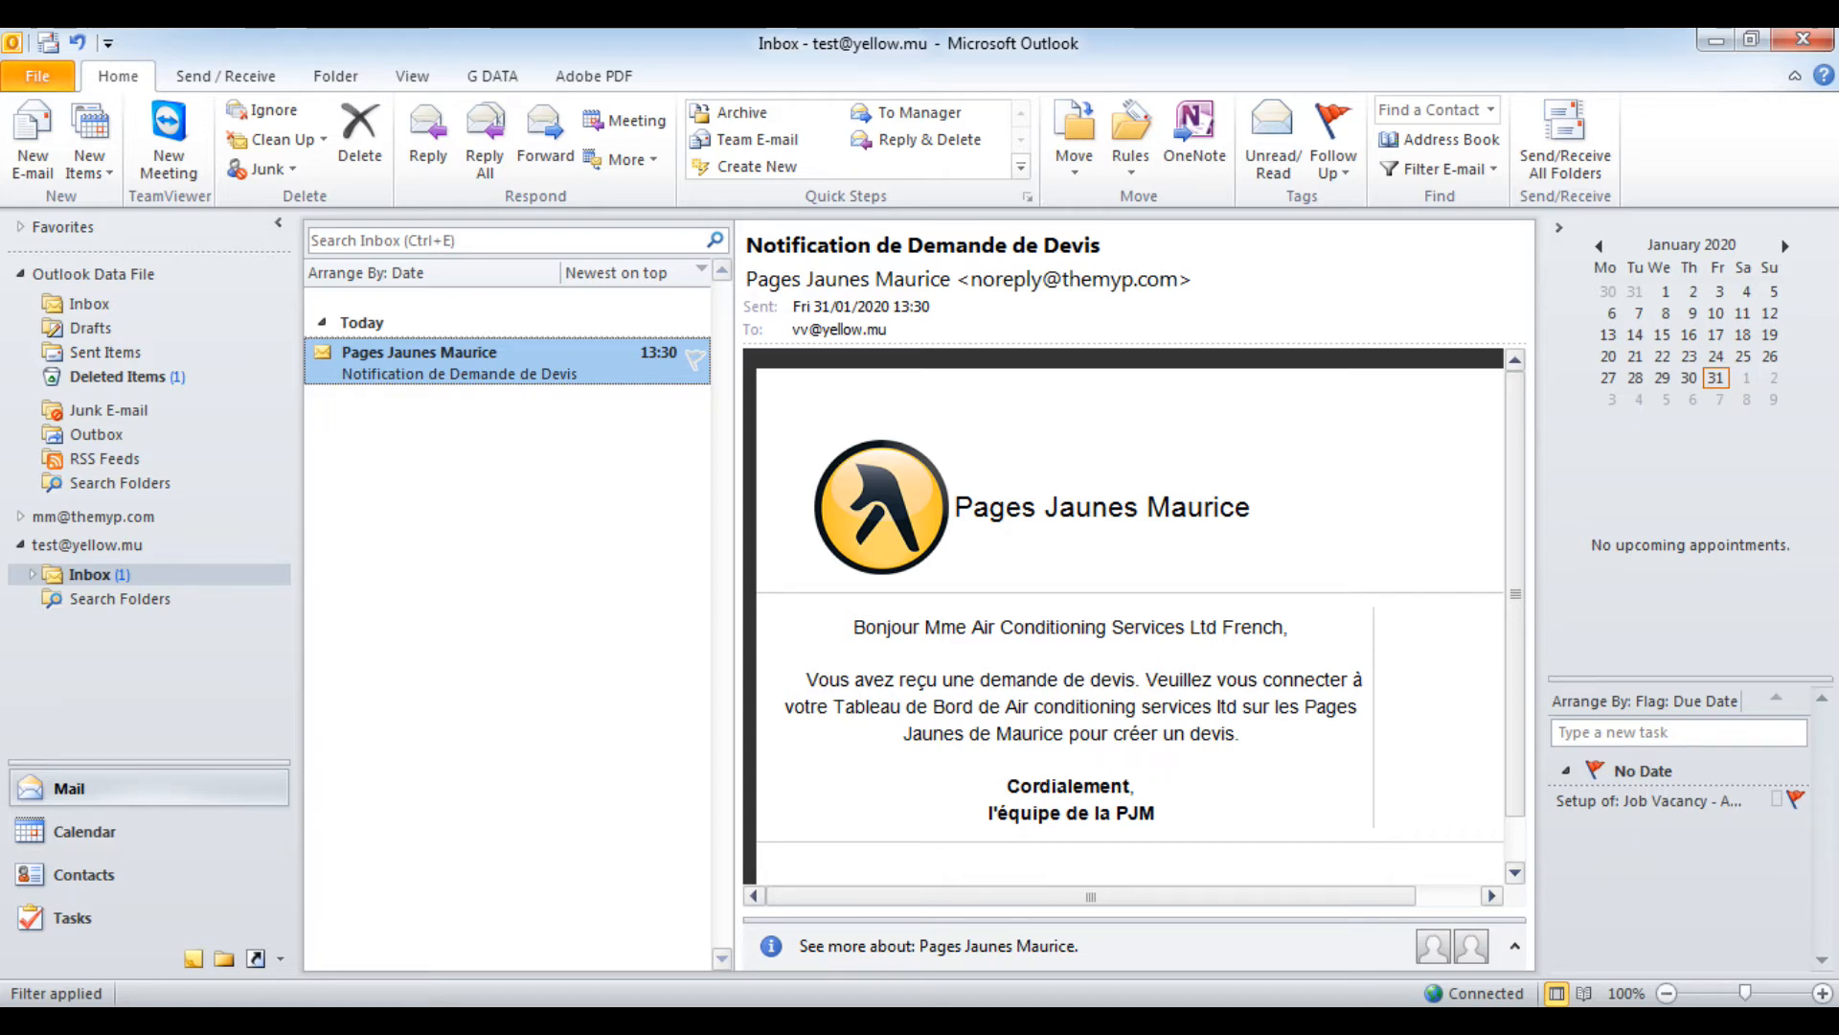
# - Switch from Outlook to the Pages Jaunes account in Chrome and expand the new Climatiseur - Samsung request under Vos devis
pyautogui.click(371, 1021)
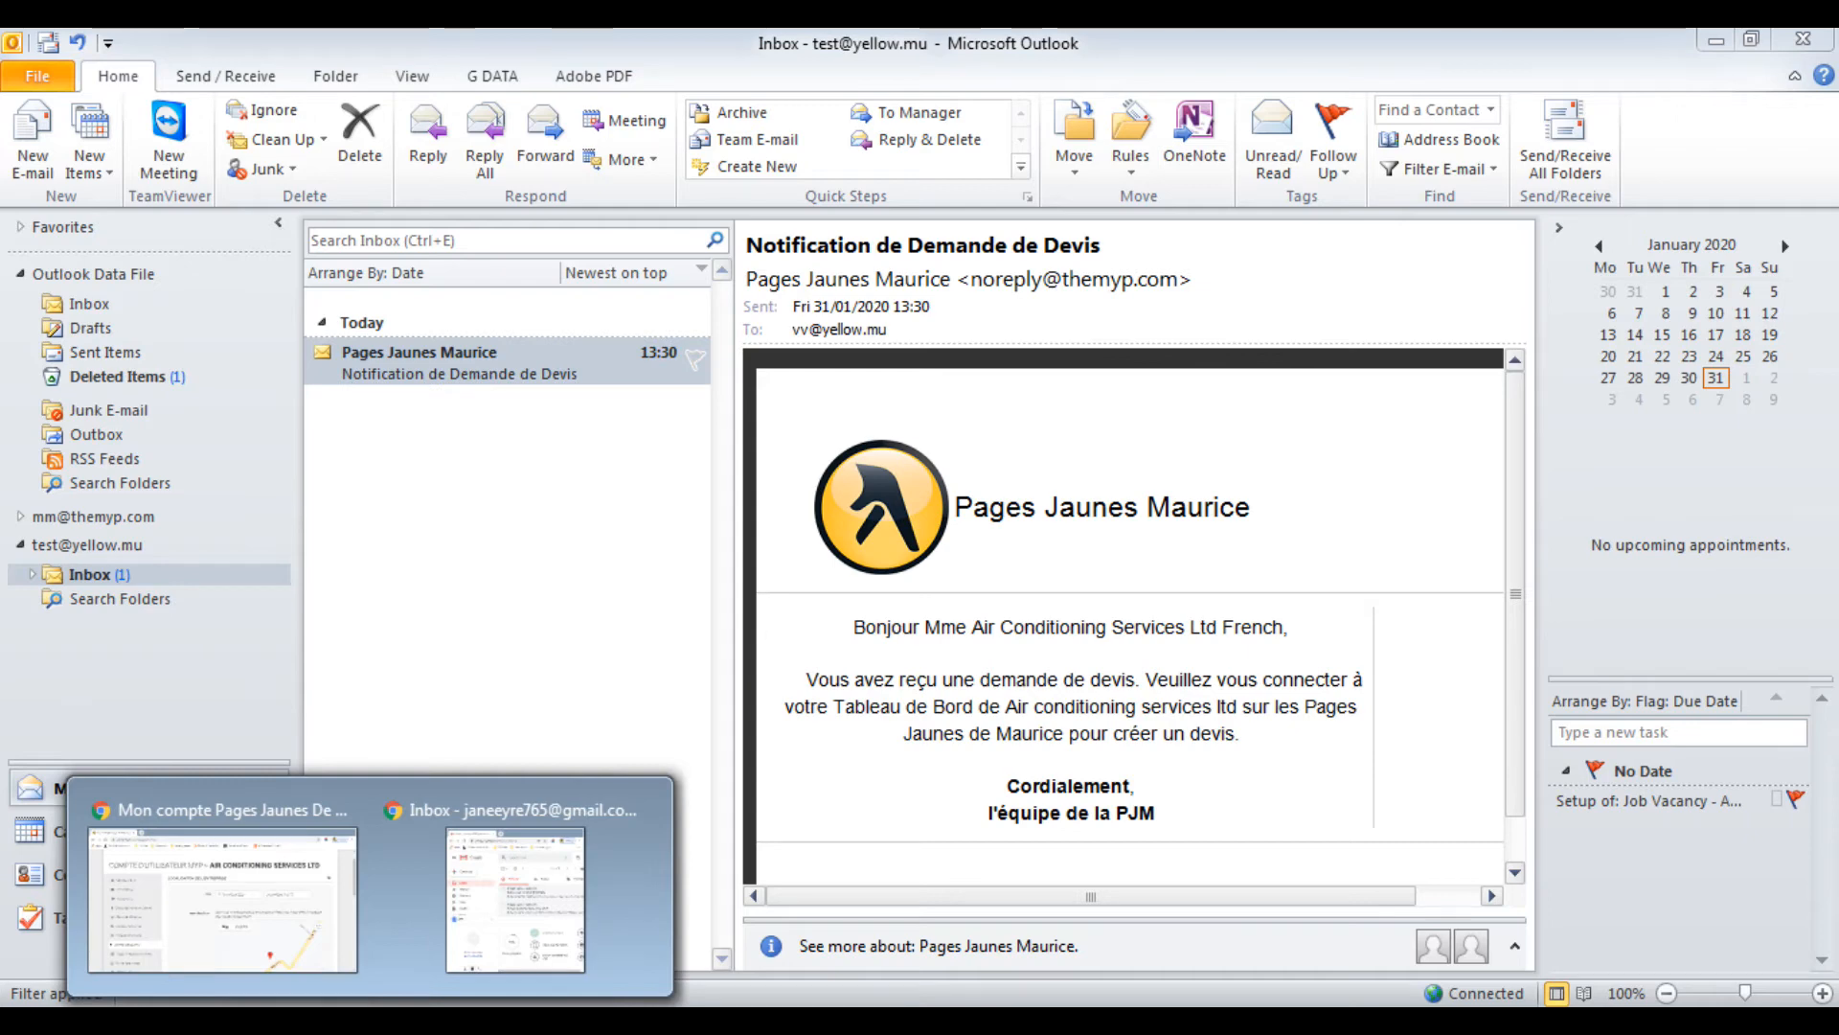
pyautogui.click(326, 941)
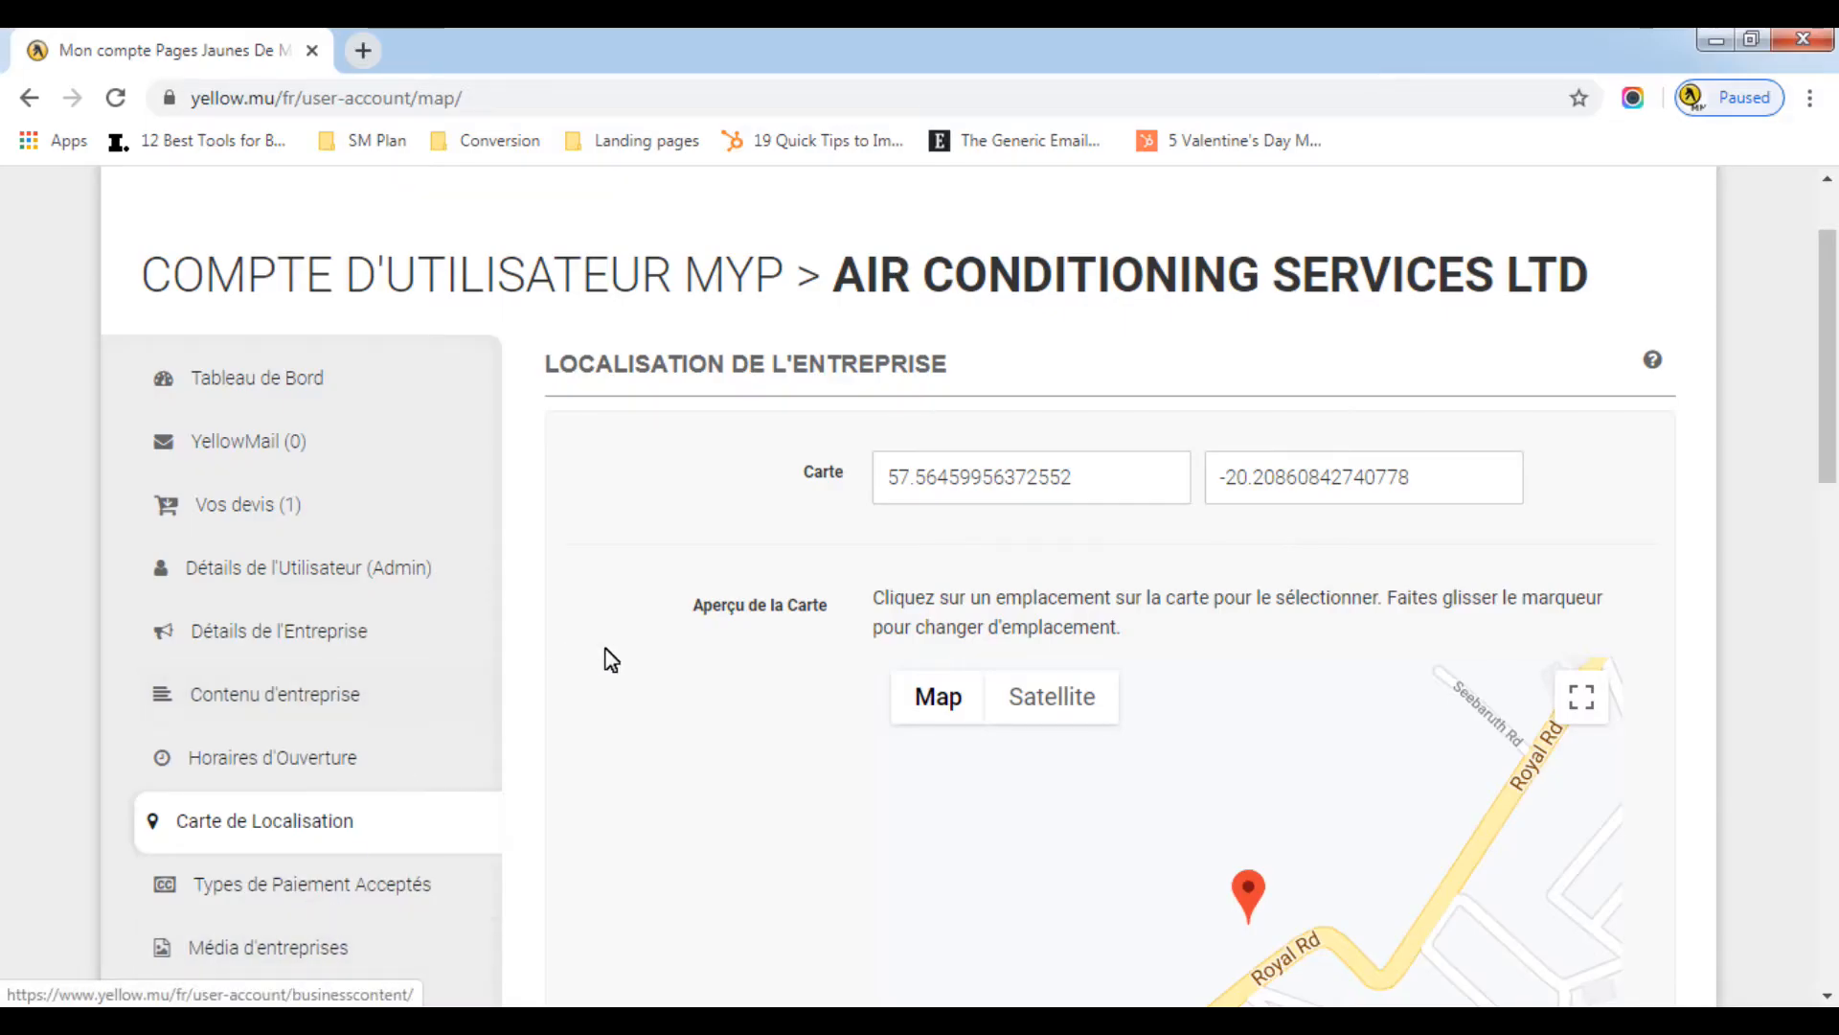
pyautogui.click(228, 506)
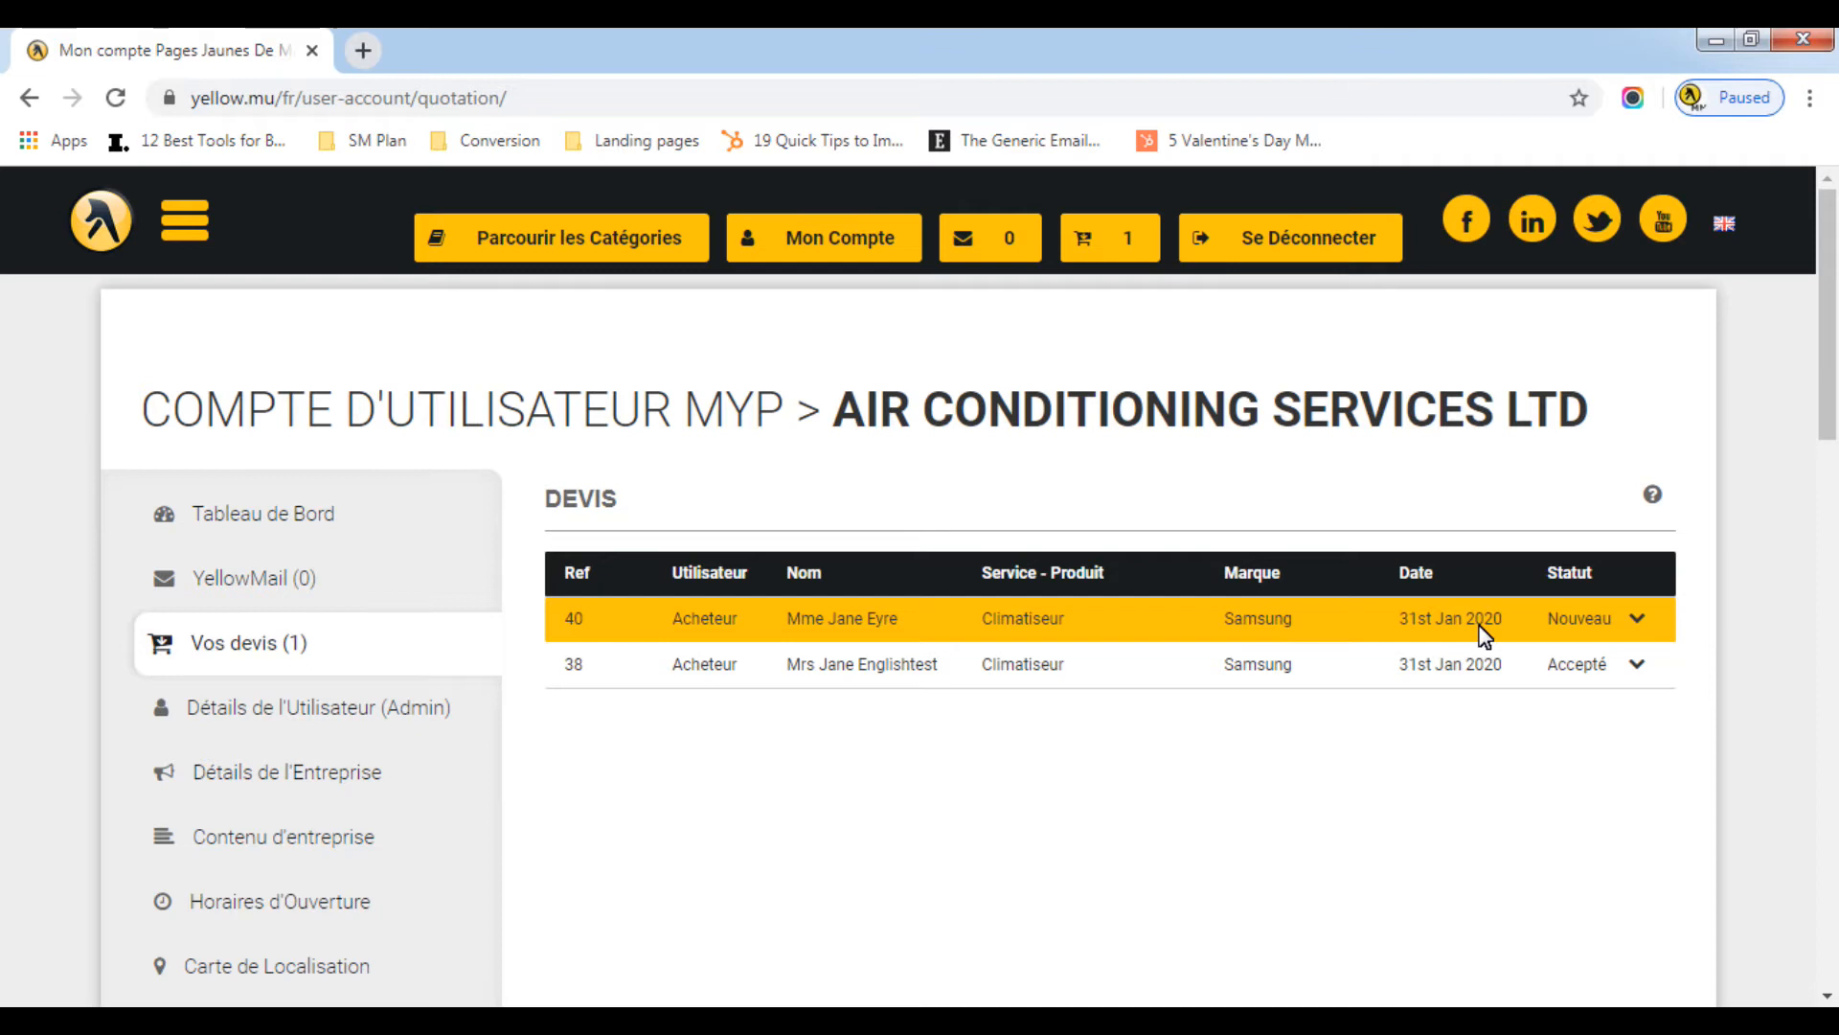
pyautogui.click(1637, 620)
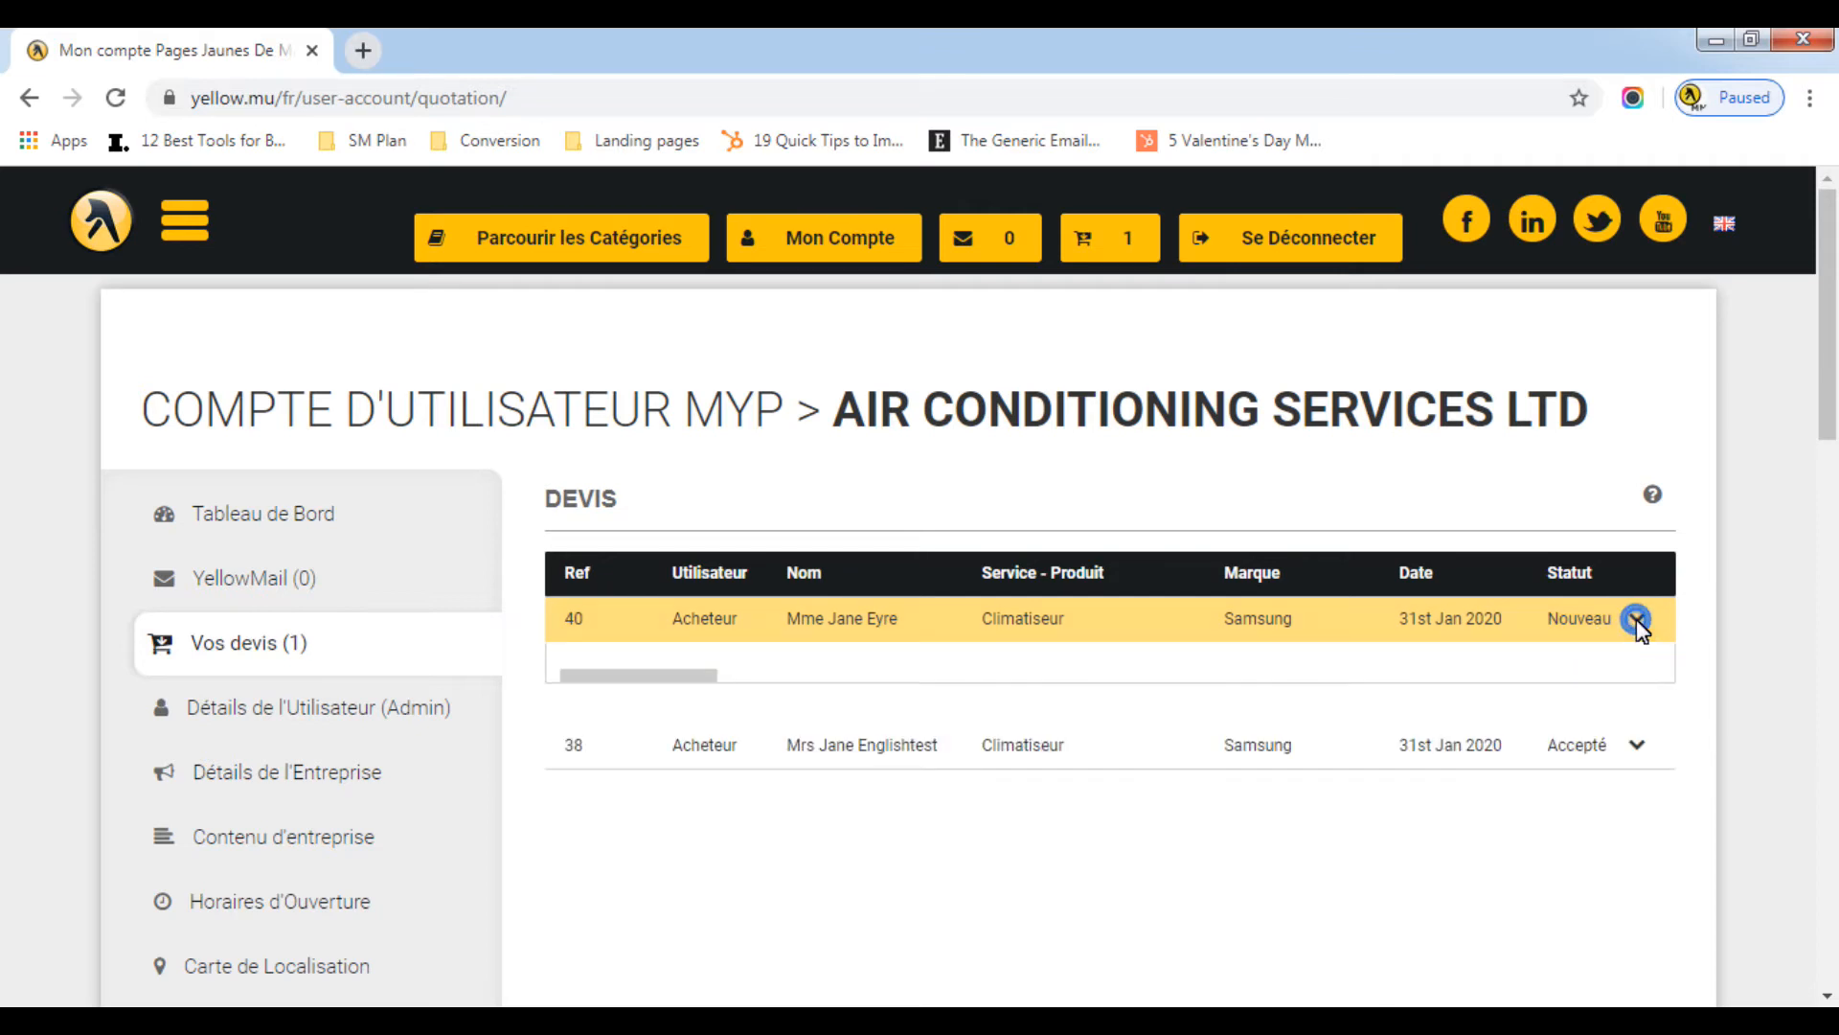
pyautogui.scroll(-3, 1584, 710)
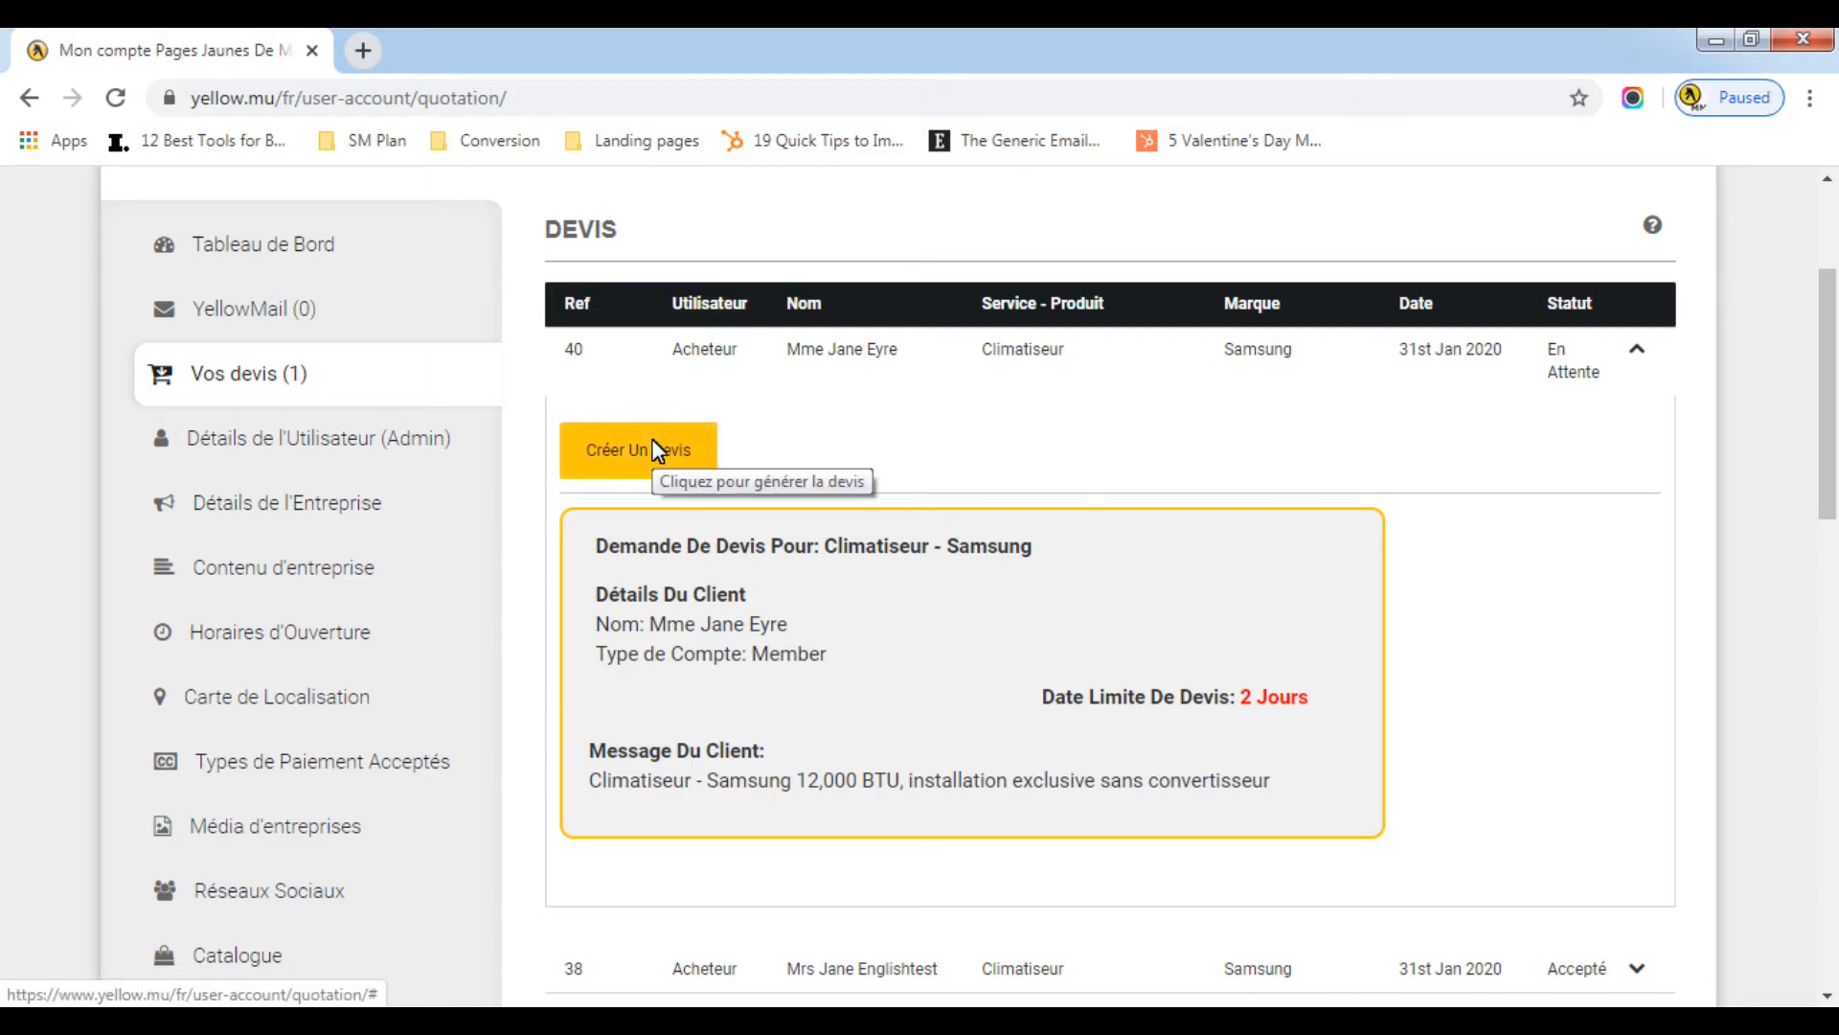
# - Start a quotation for the request and enter the product description "12, 000 BTU, installation exclusive sans convertisseur"
pyautogui.click(654, 446)
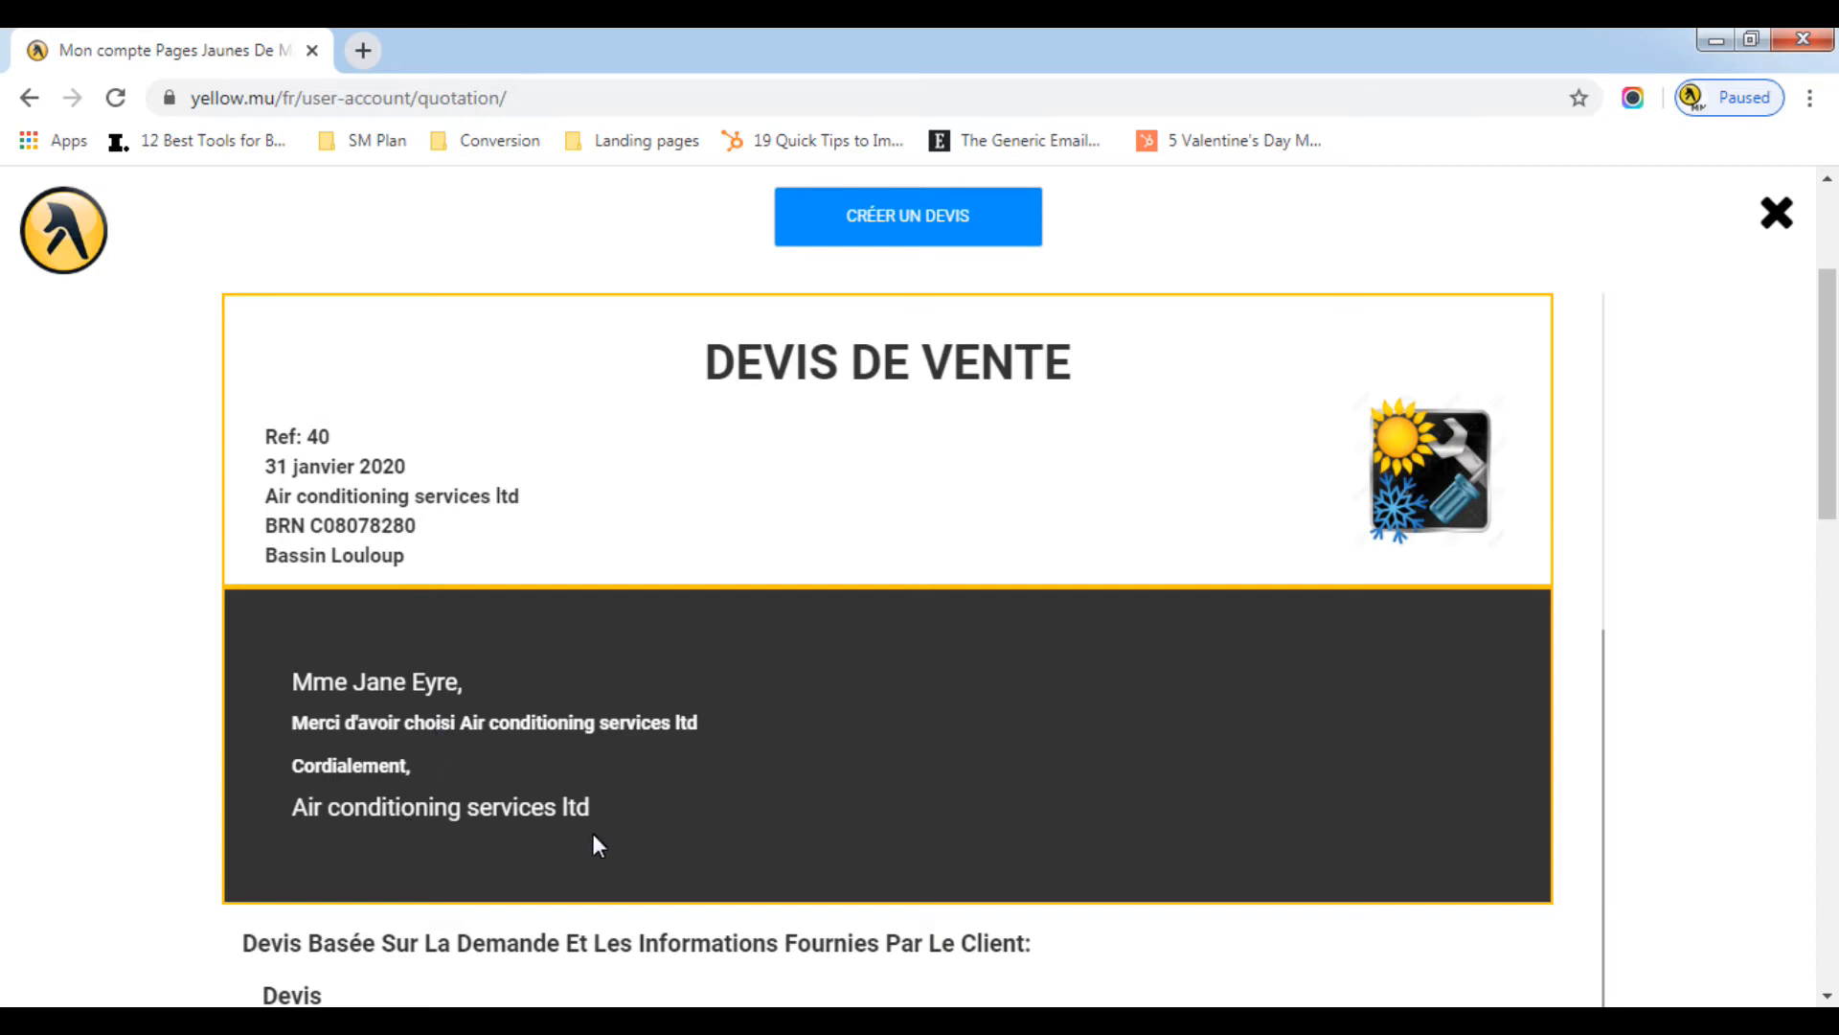
pyautogui.scroll(-6, 594, 841)
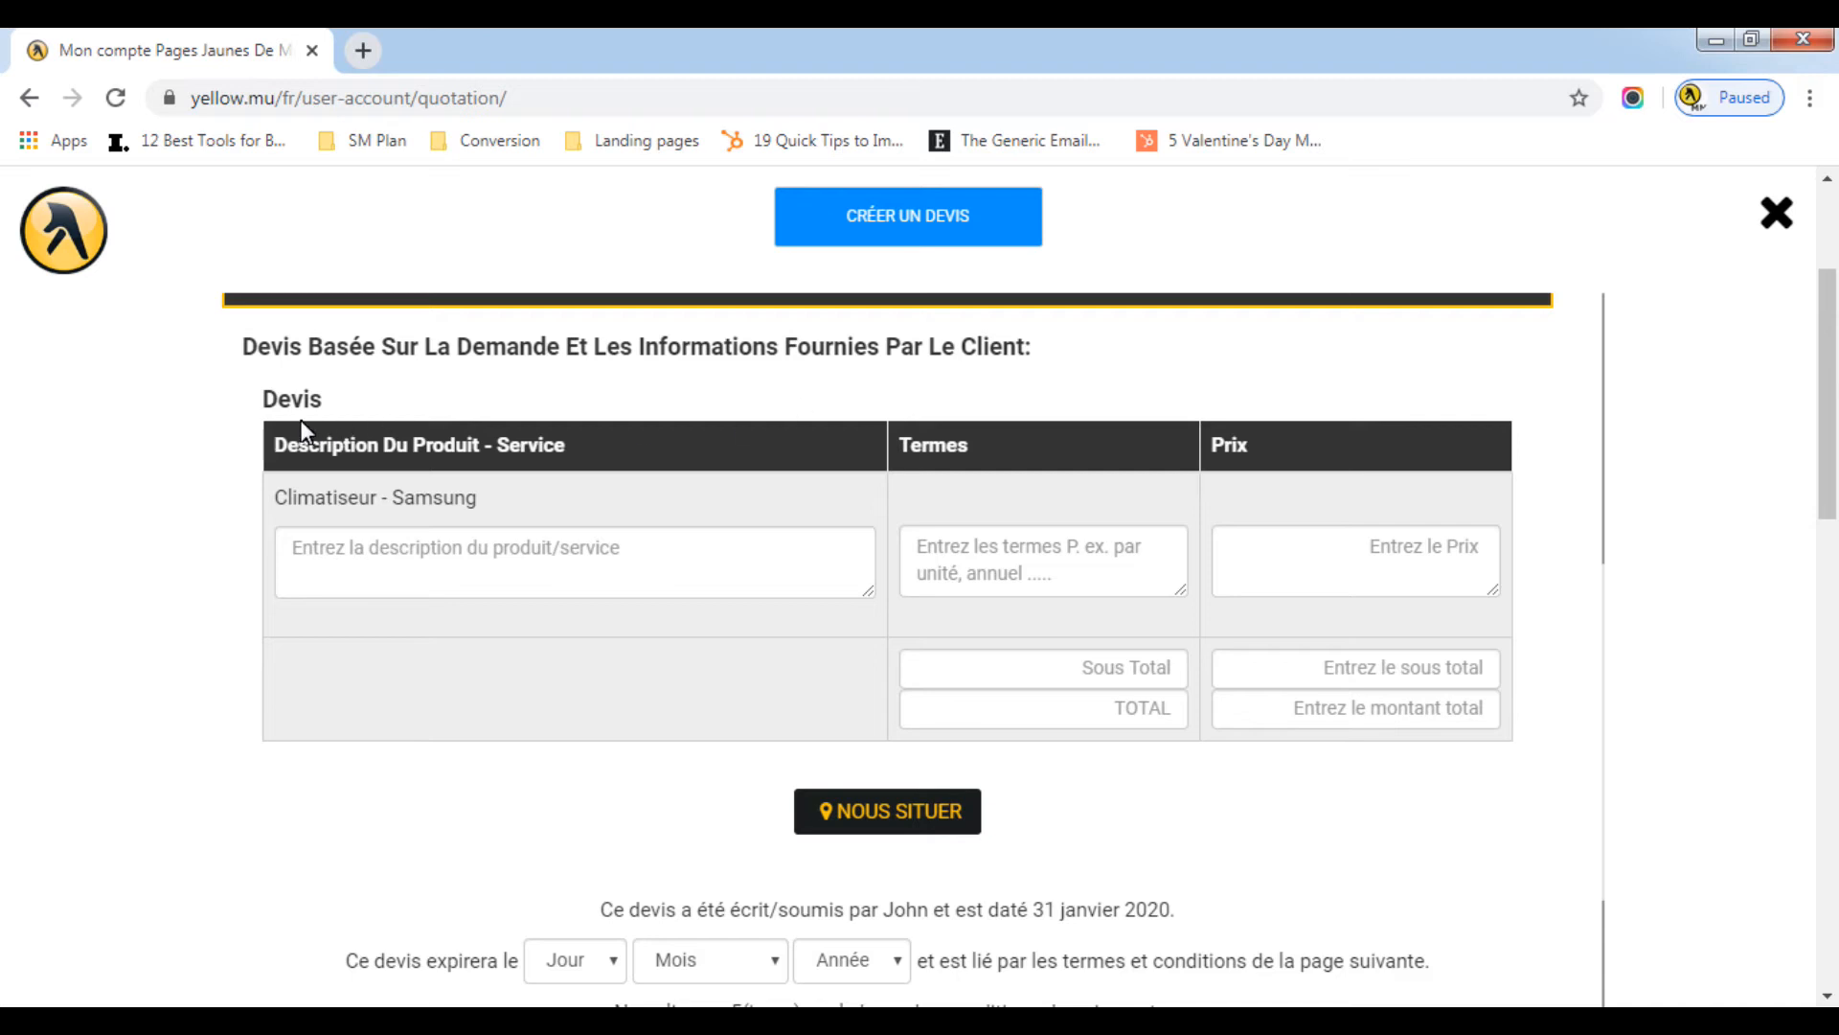
pyautogui.click(337, 567)
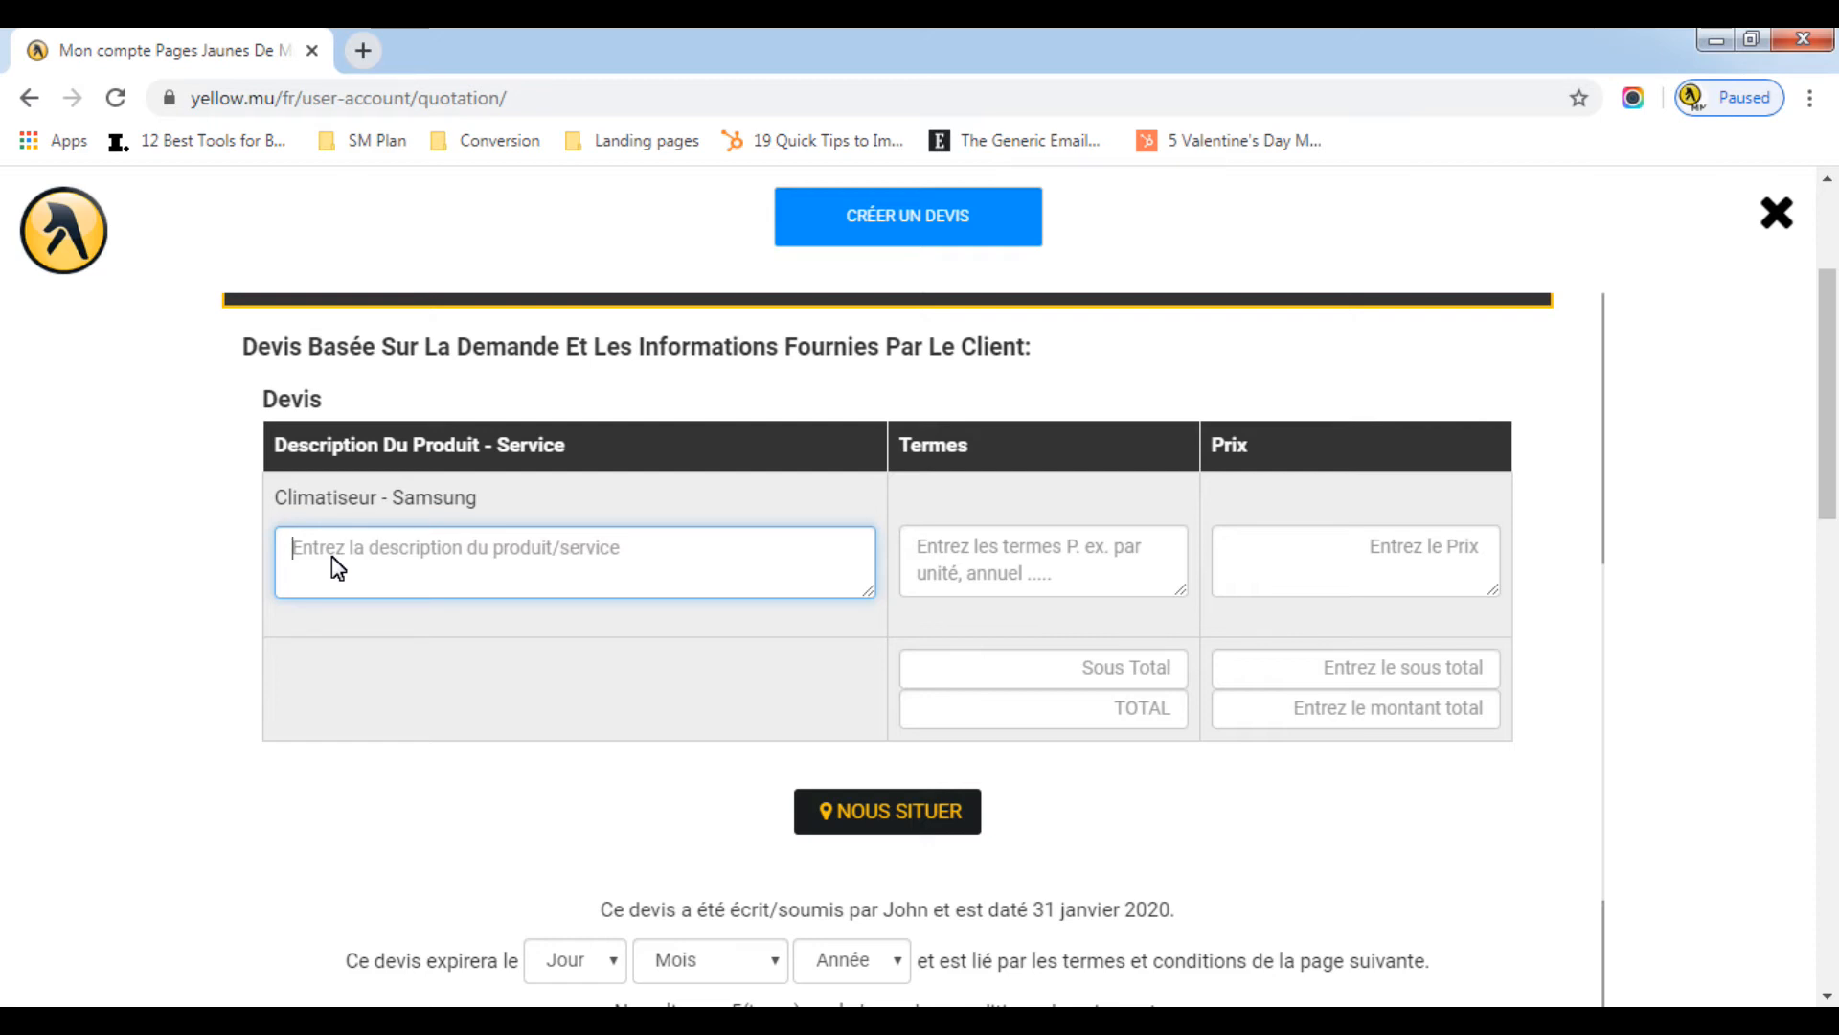
pyautogui.write('12')
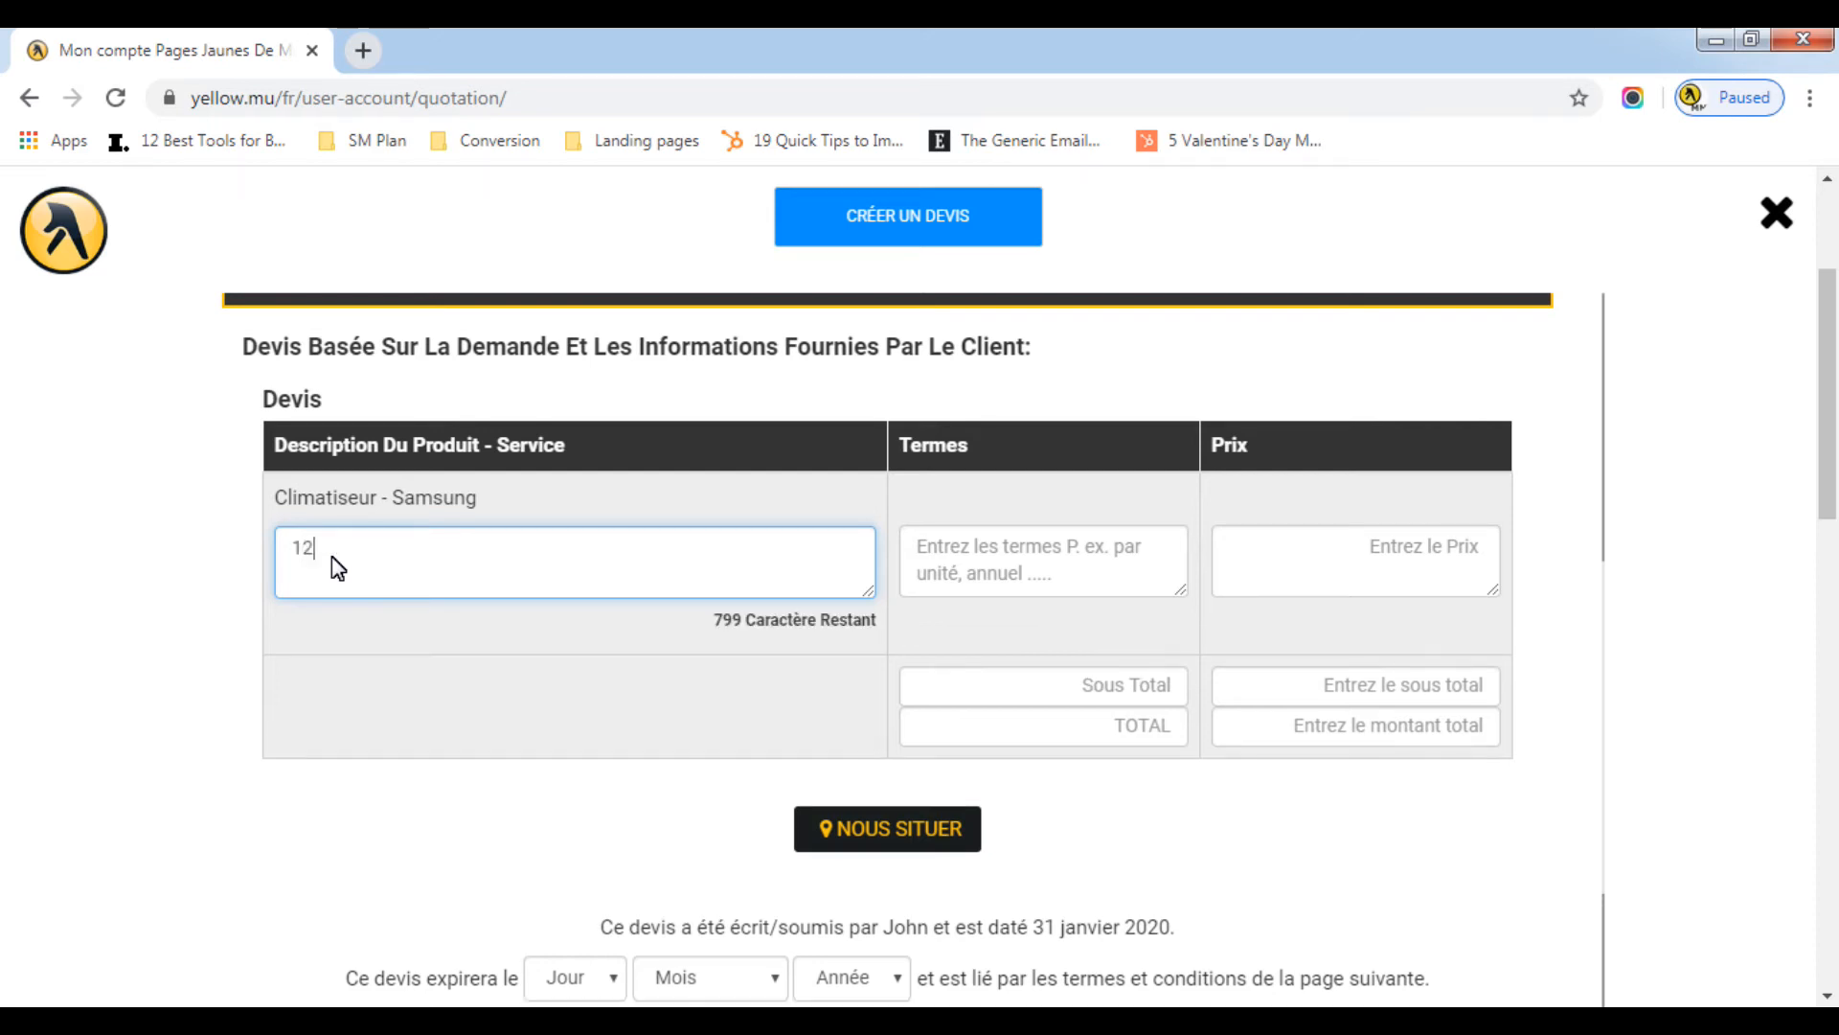
pyautogui.write(', 000 BTU, install')
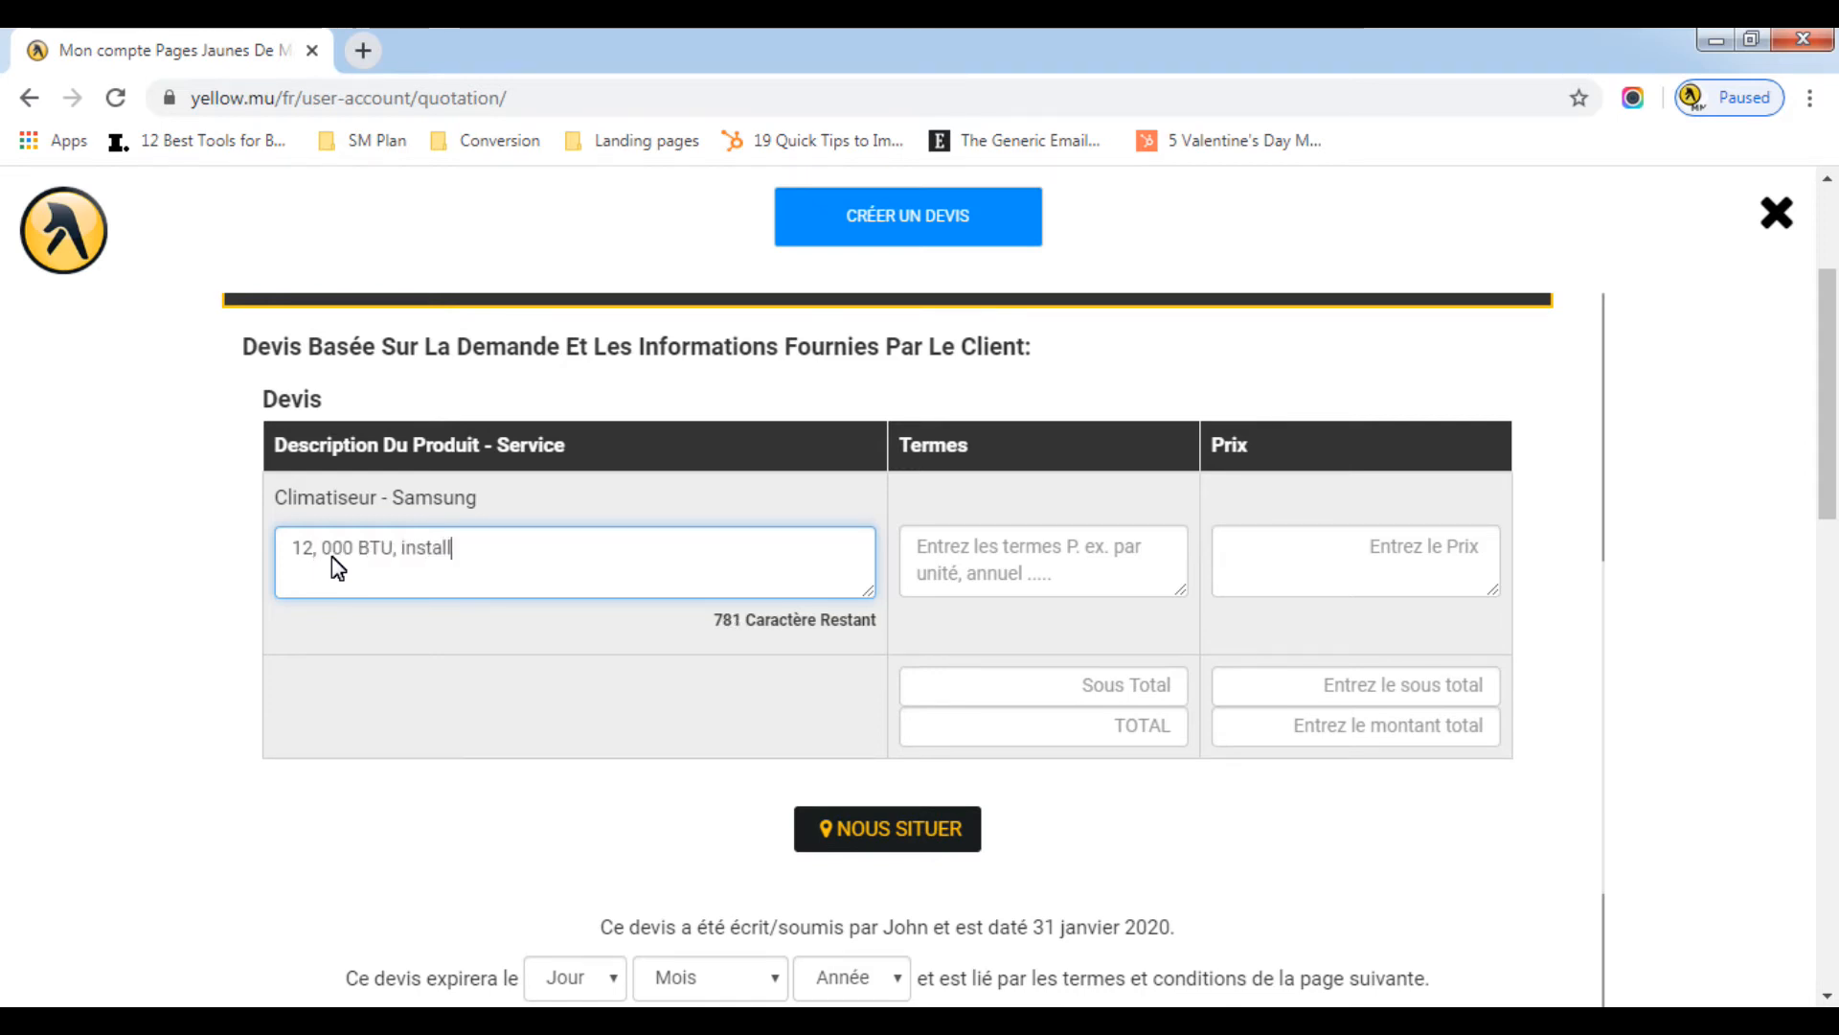
pyautogui.write('ation exclusive')
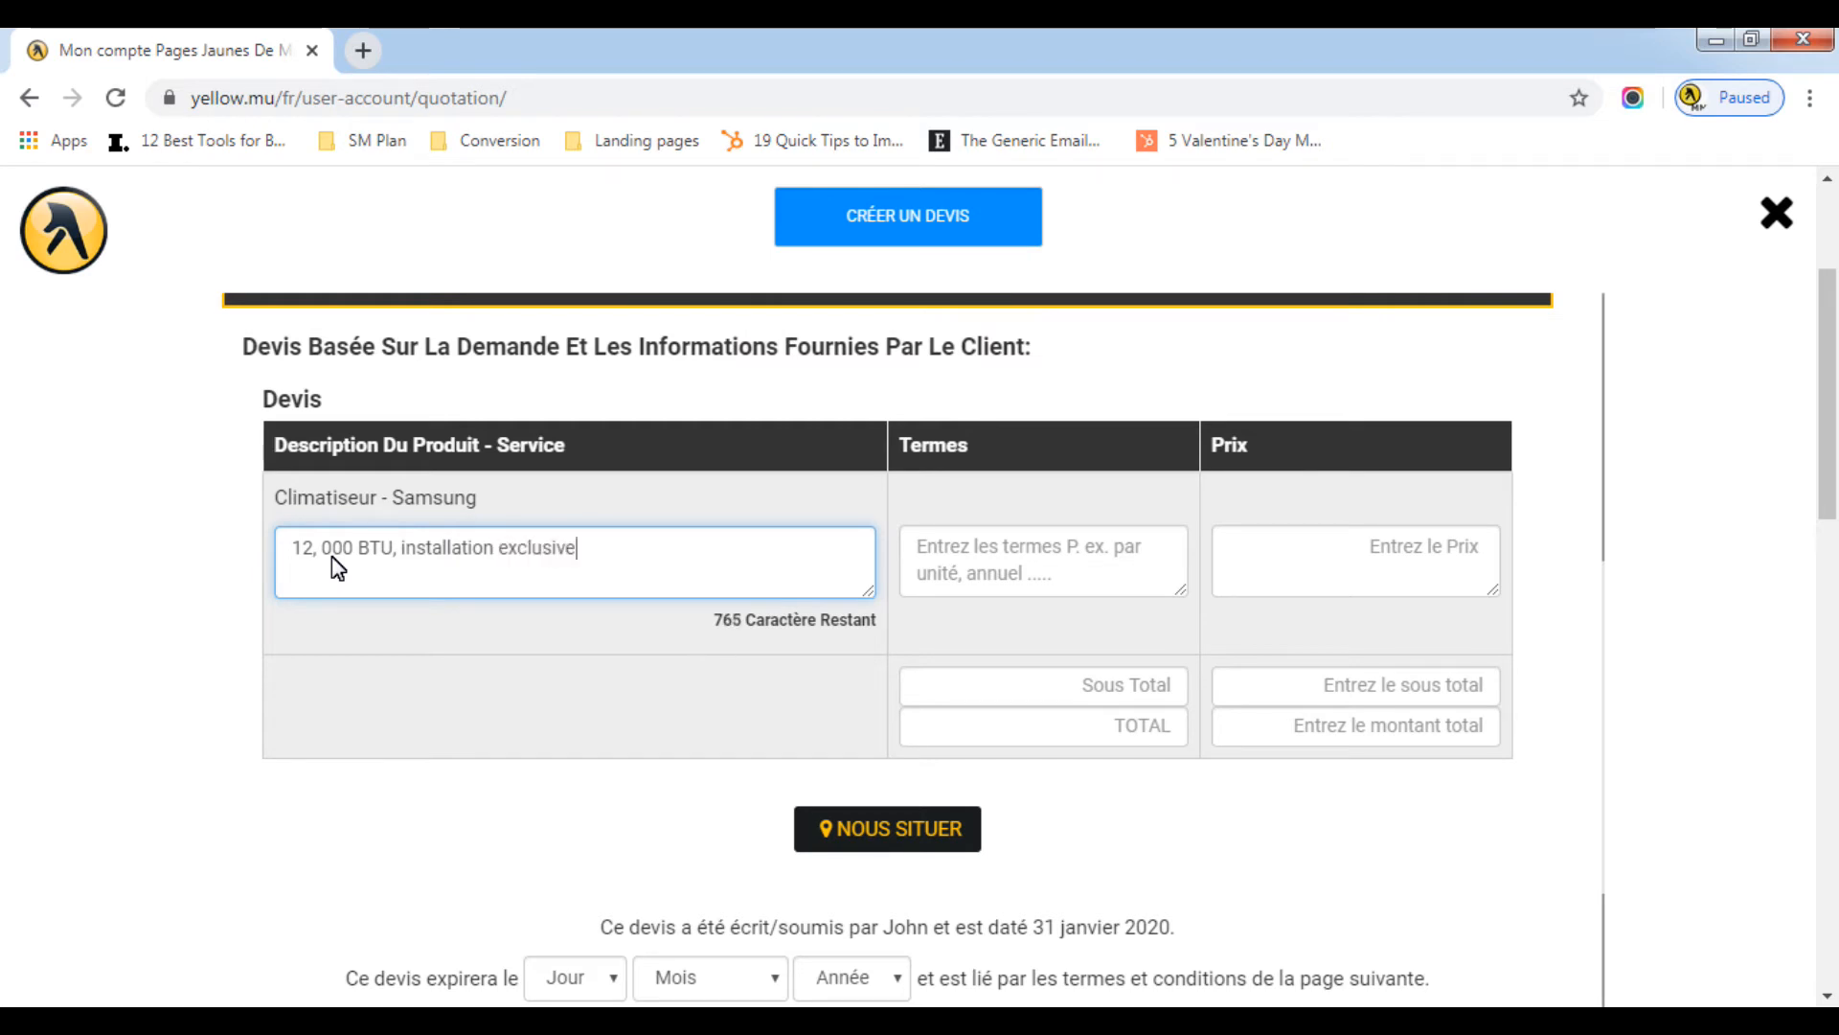
pyautogui.write(' sans convertisseur')
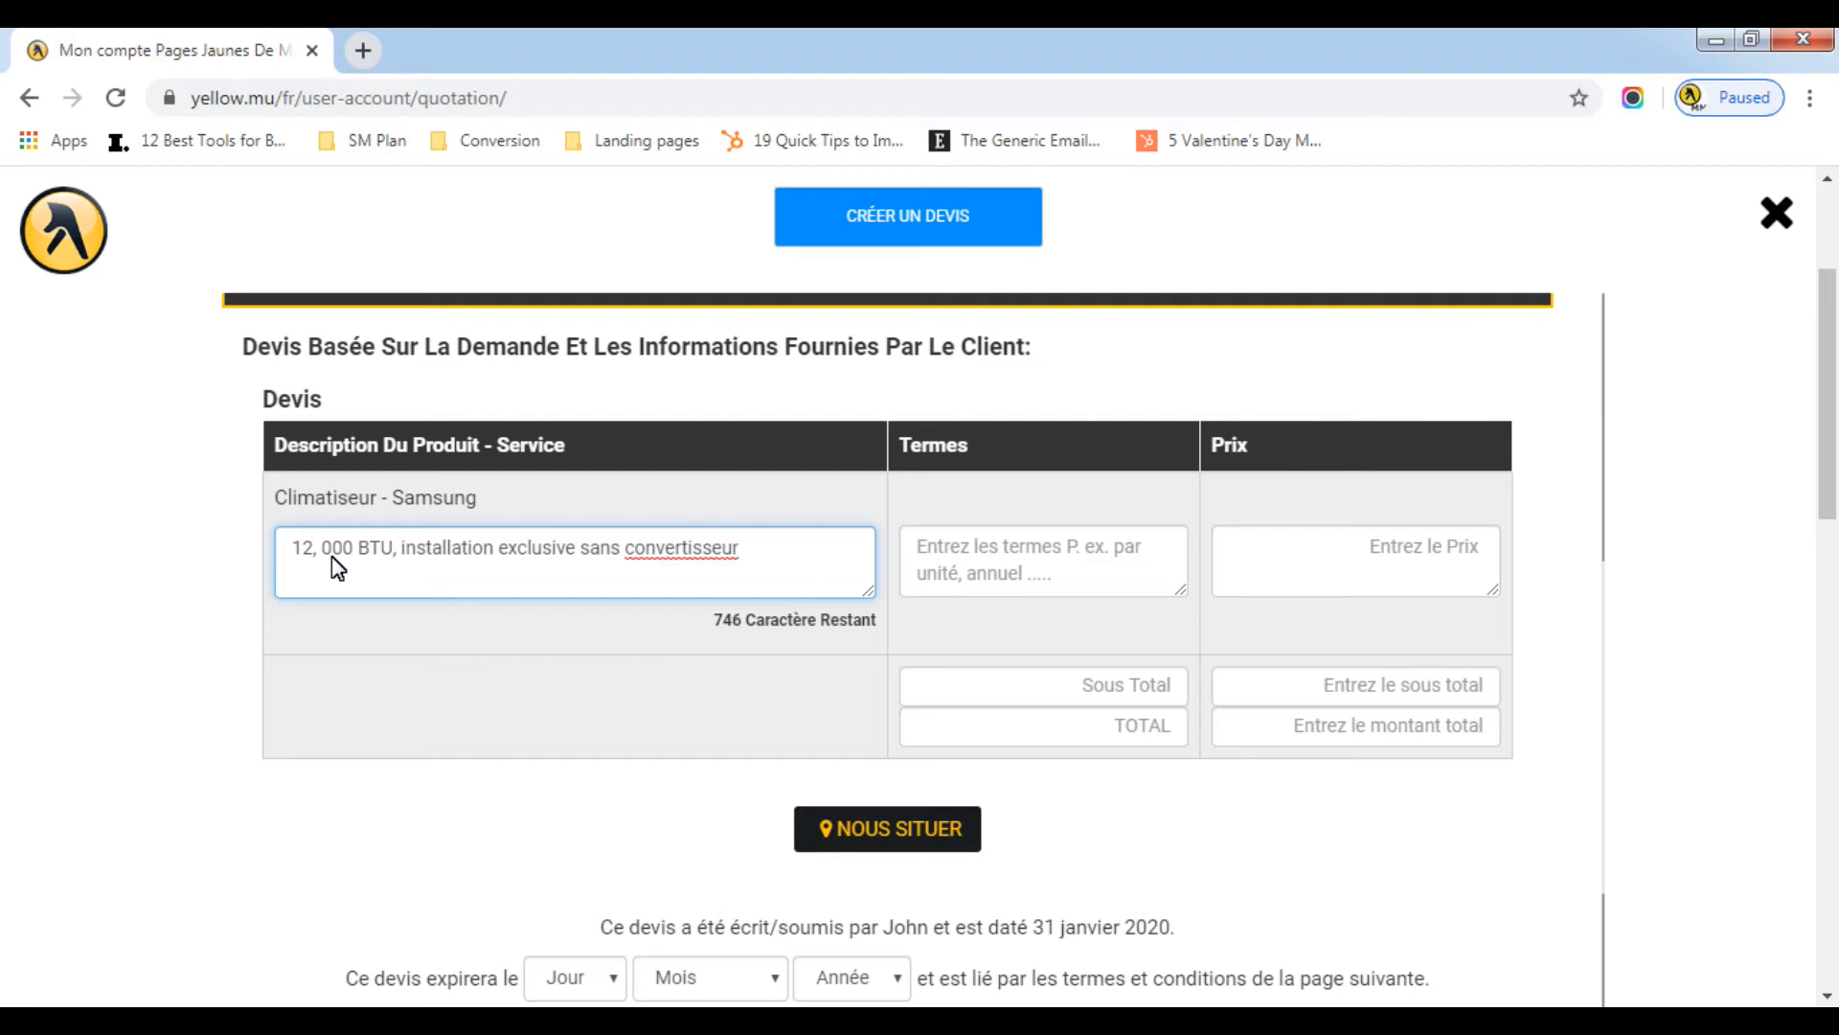
# - Enter "mensuel" as the quotation's terms and set the price, subtotal and total amount to 500 each
pyautogui.click(1097, 574)
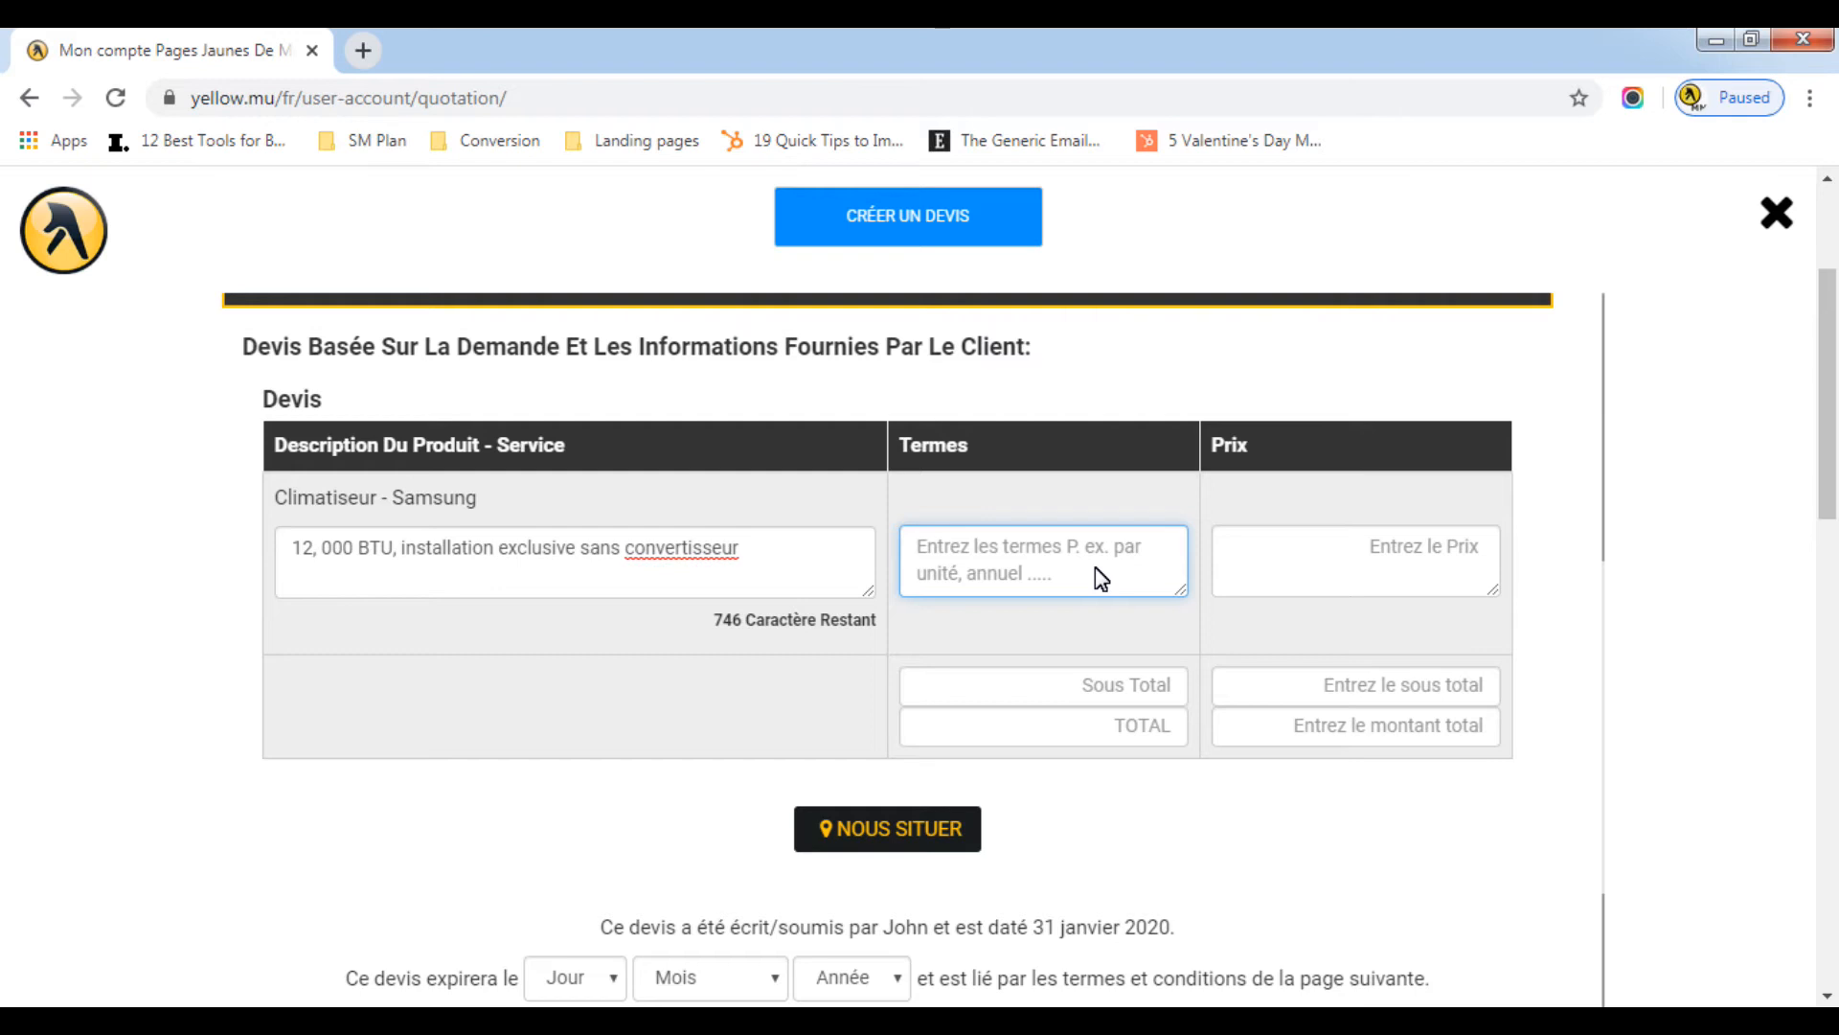
pyautogui.write('mensuel')
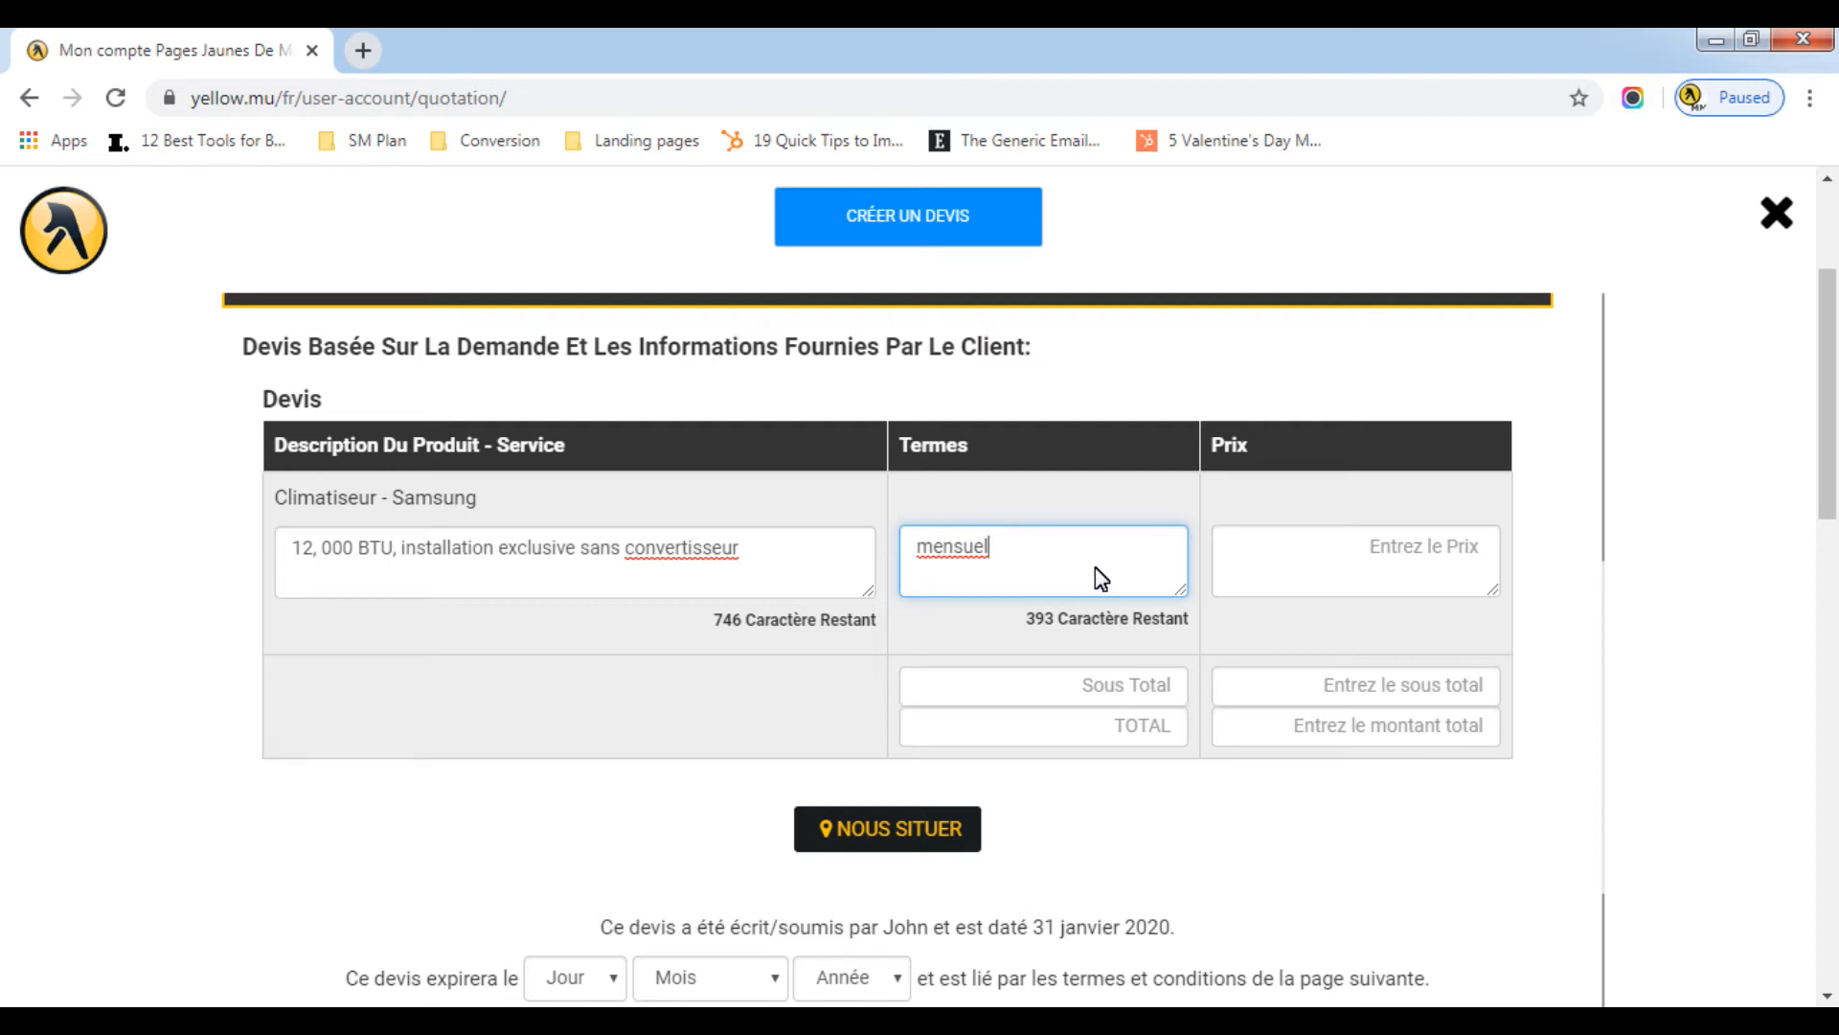
pyautogui.click(1430, 548)
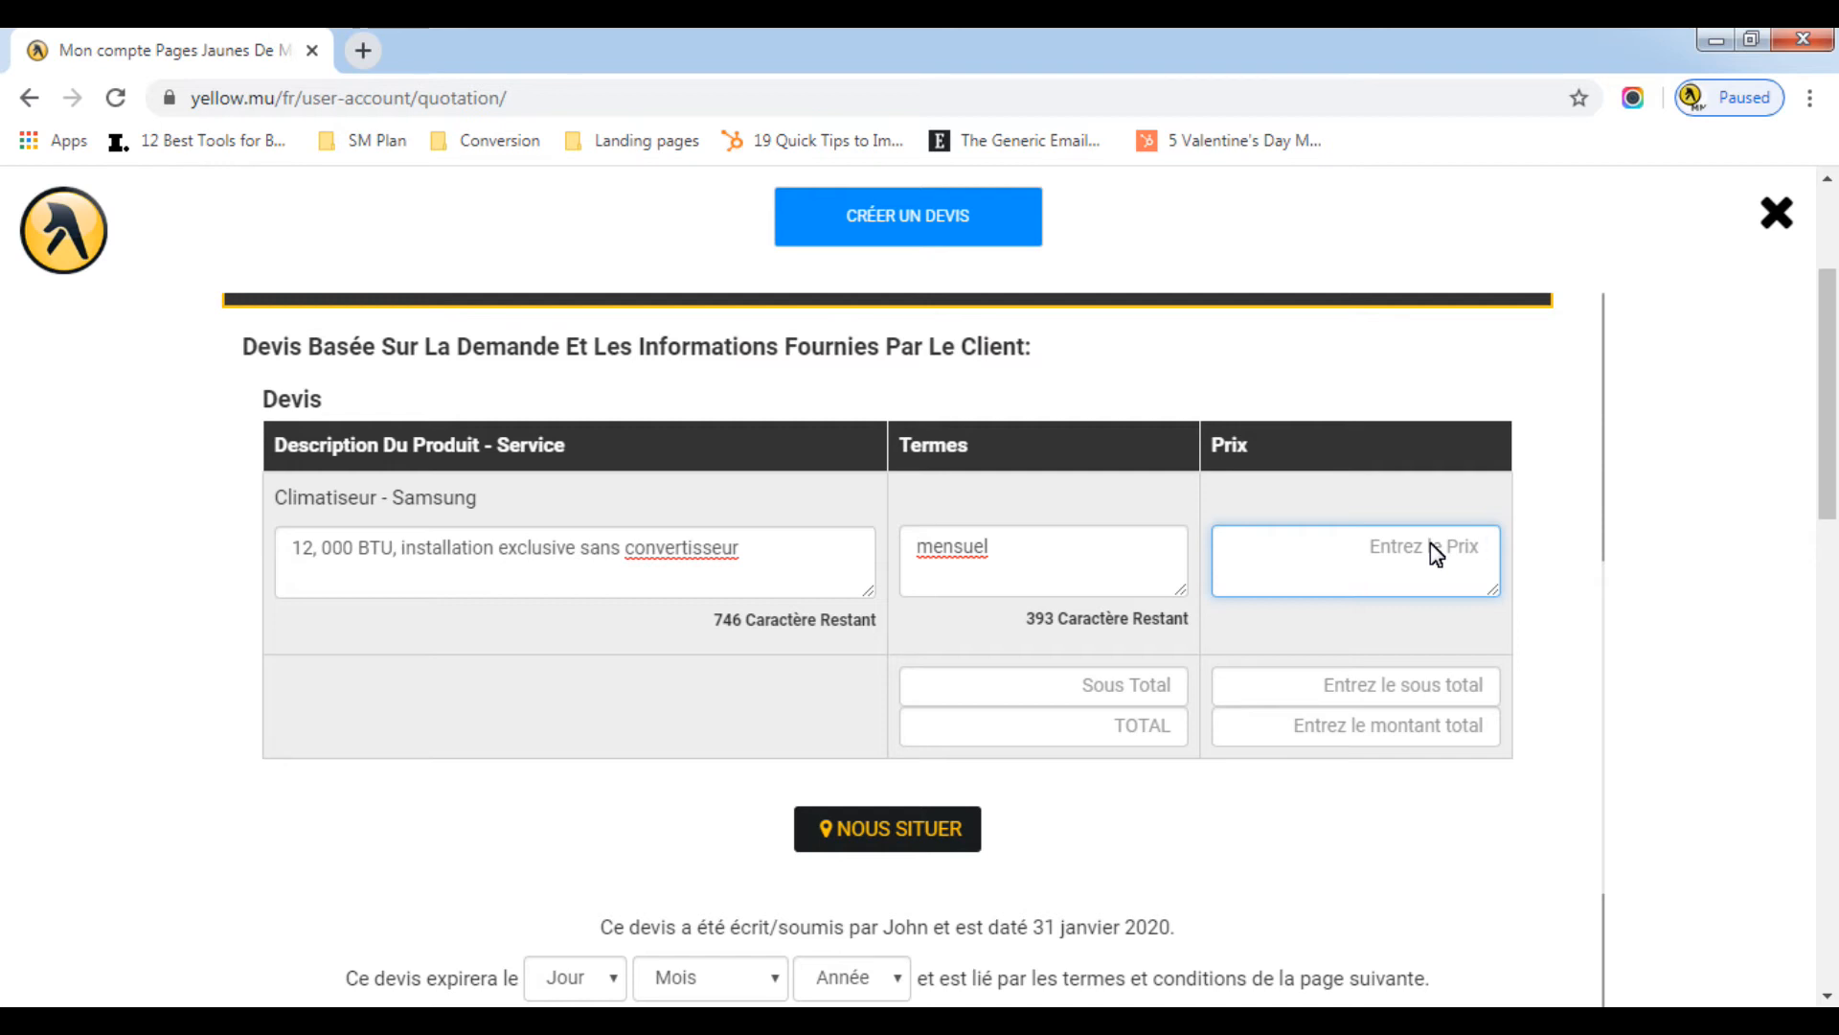
pyautogui.write('500')
pyautogui.click(1470, 686)
pyautogui.write('500')
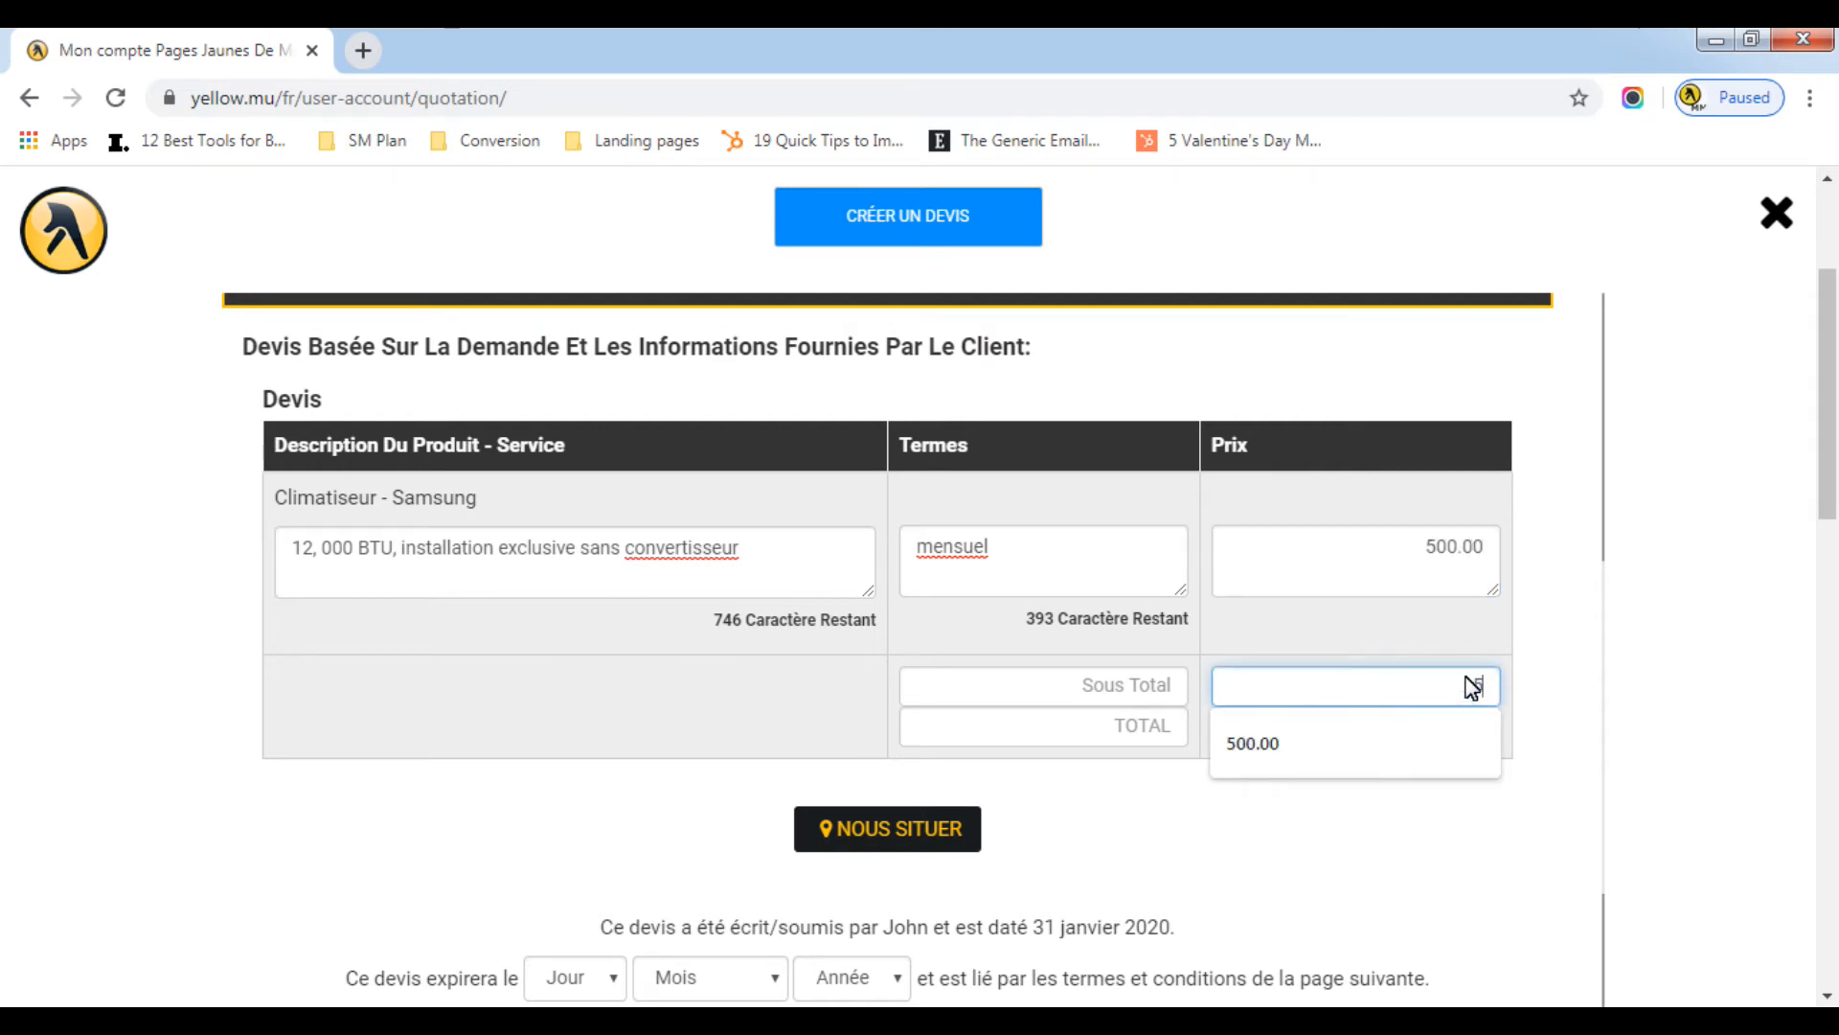
pyautogui.click(1473, 835)
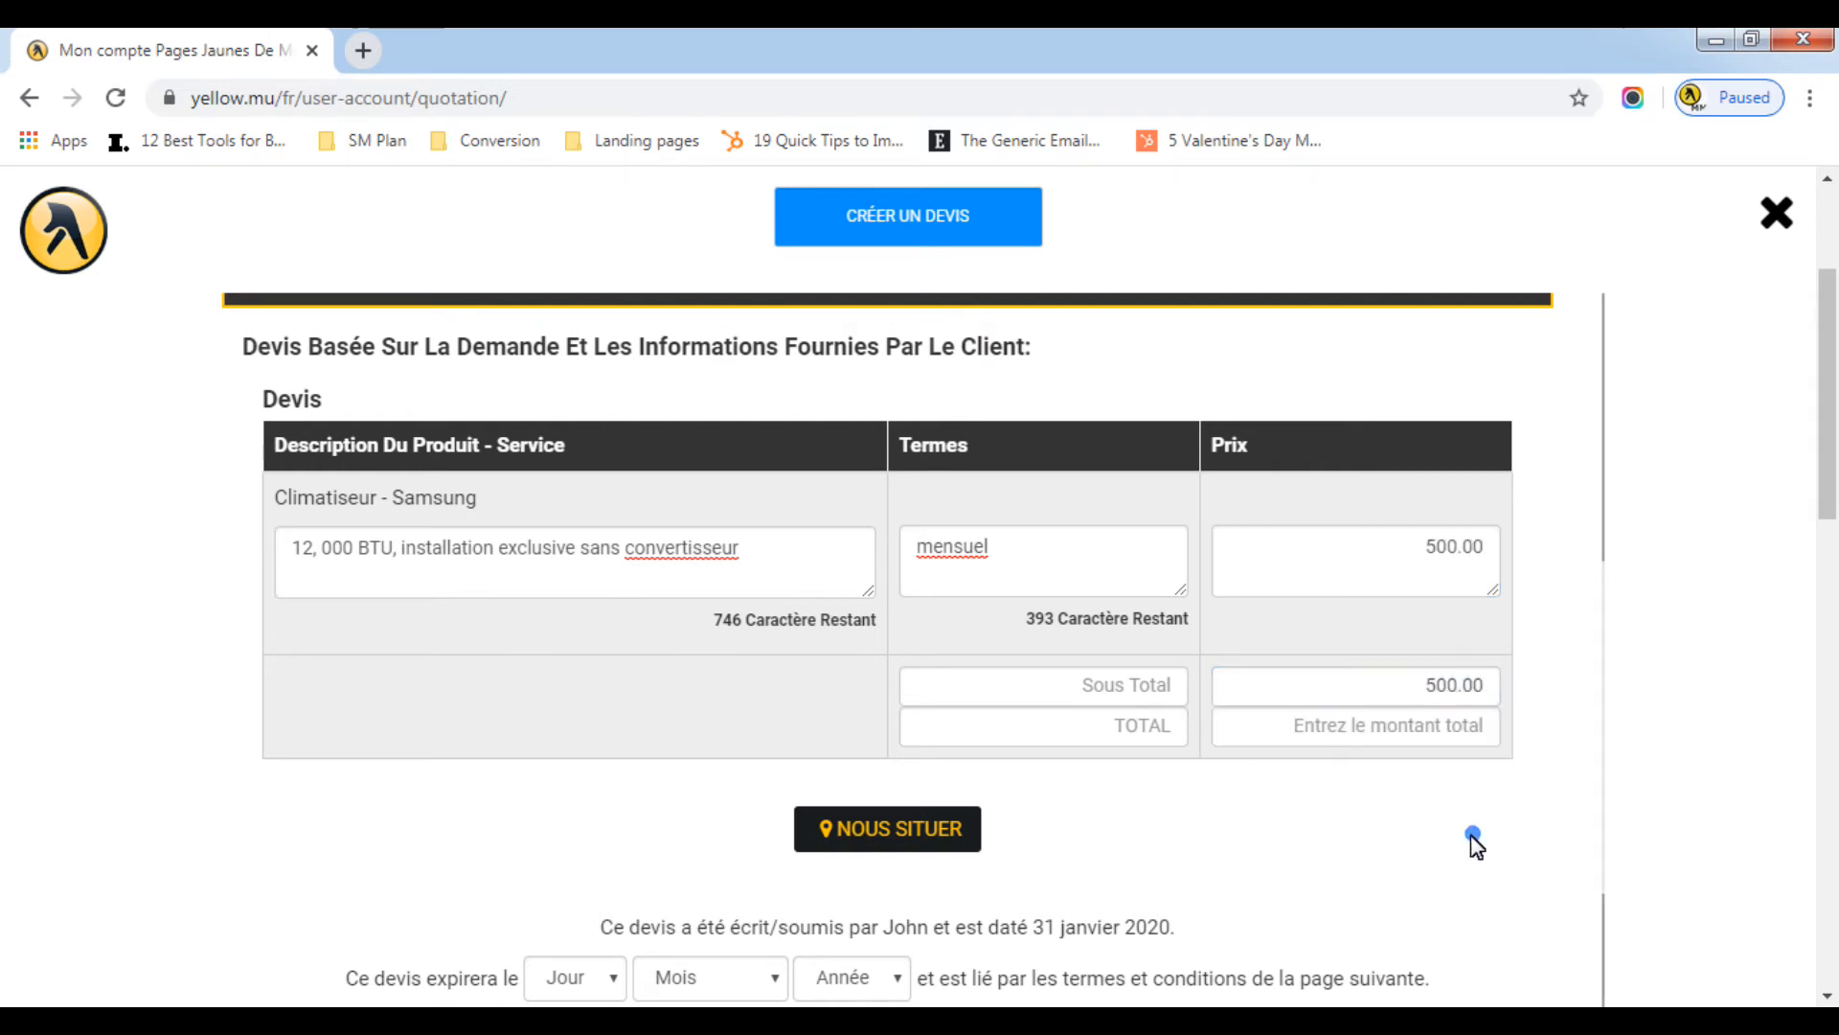
pyautogui.click(1446, 725)
pyautogui.write('500')
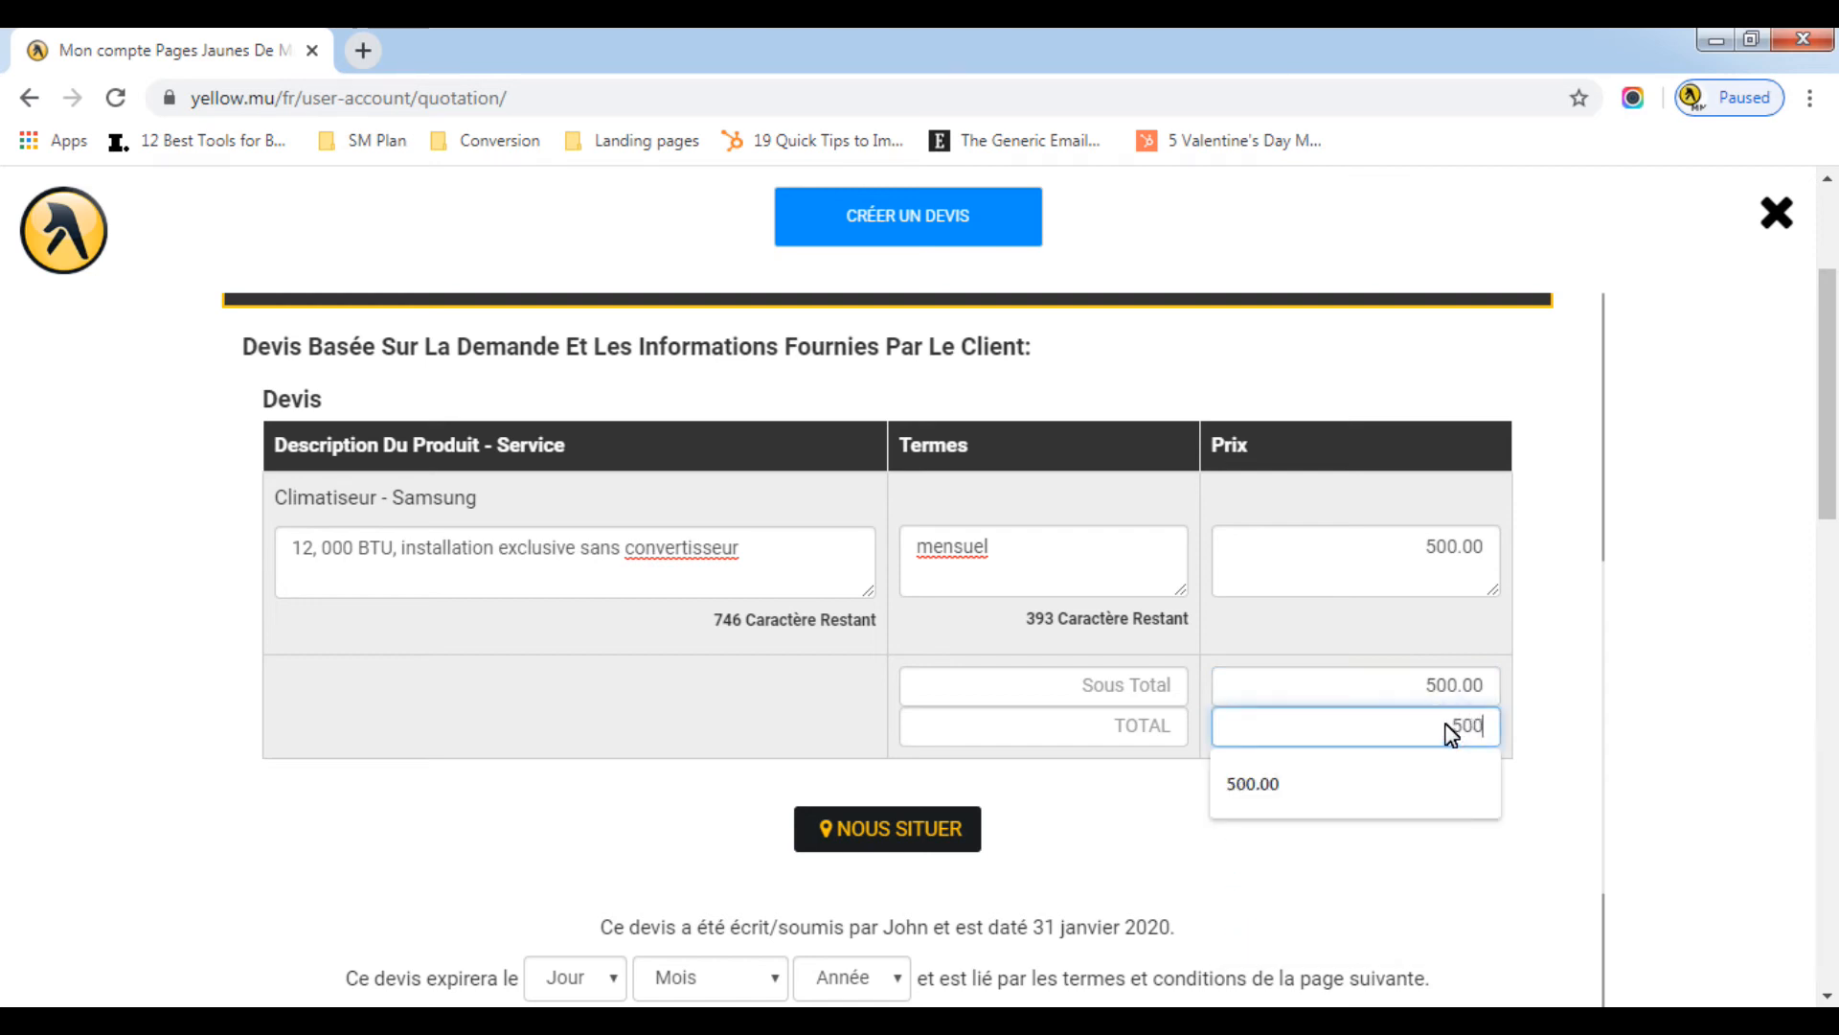
pyautogui.click(1448, 875)
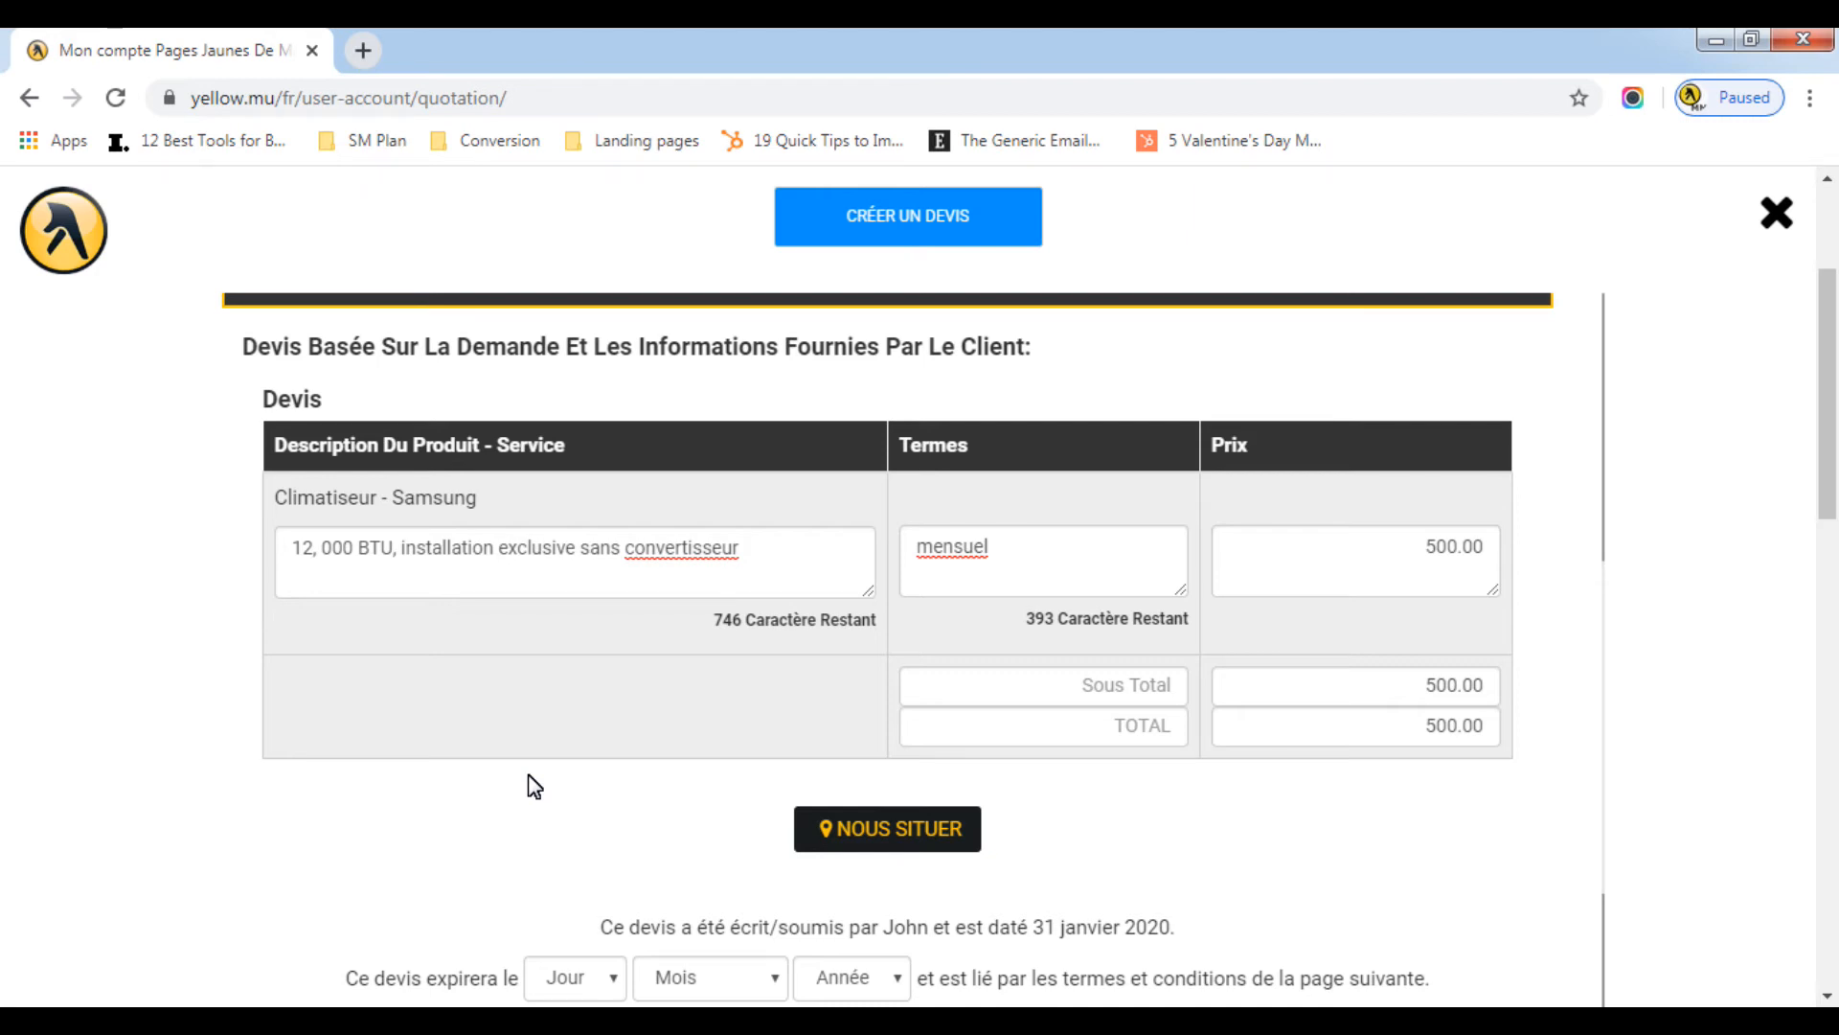
# - Set the quotation's expiry date to 5 Février 2020
pyautogui.scroll(-3, 531, 784)
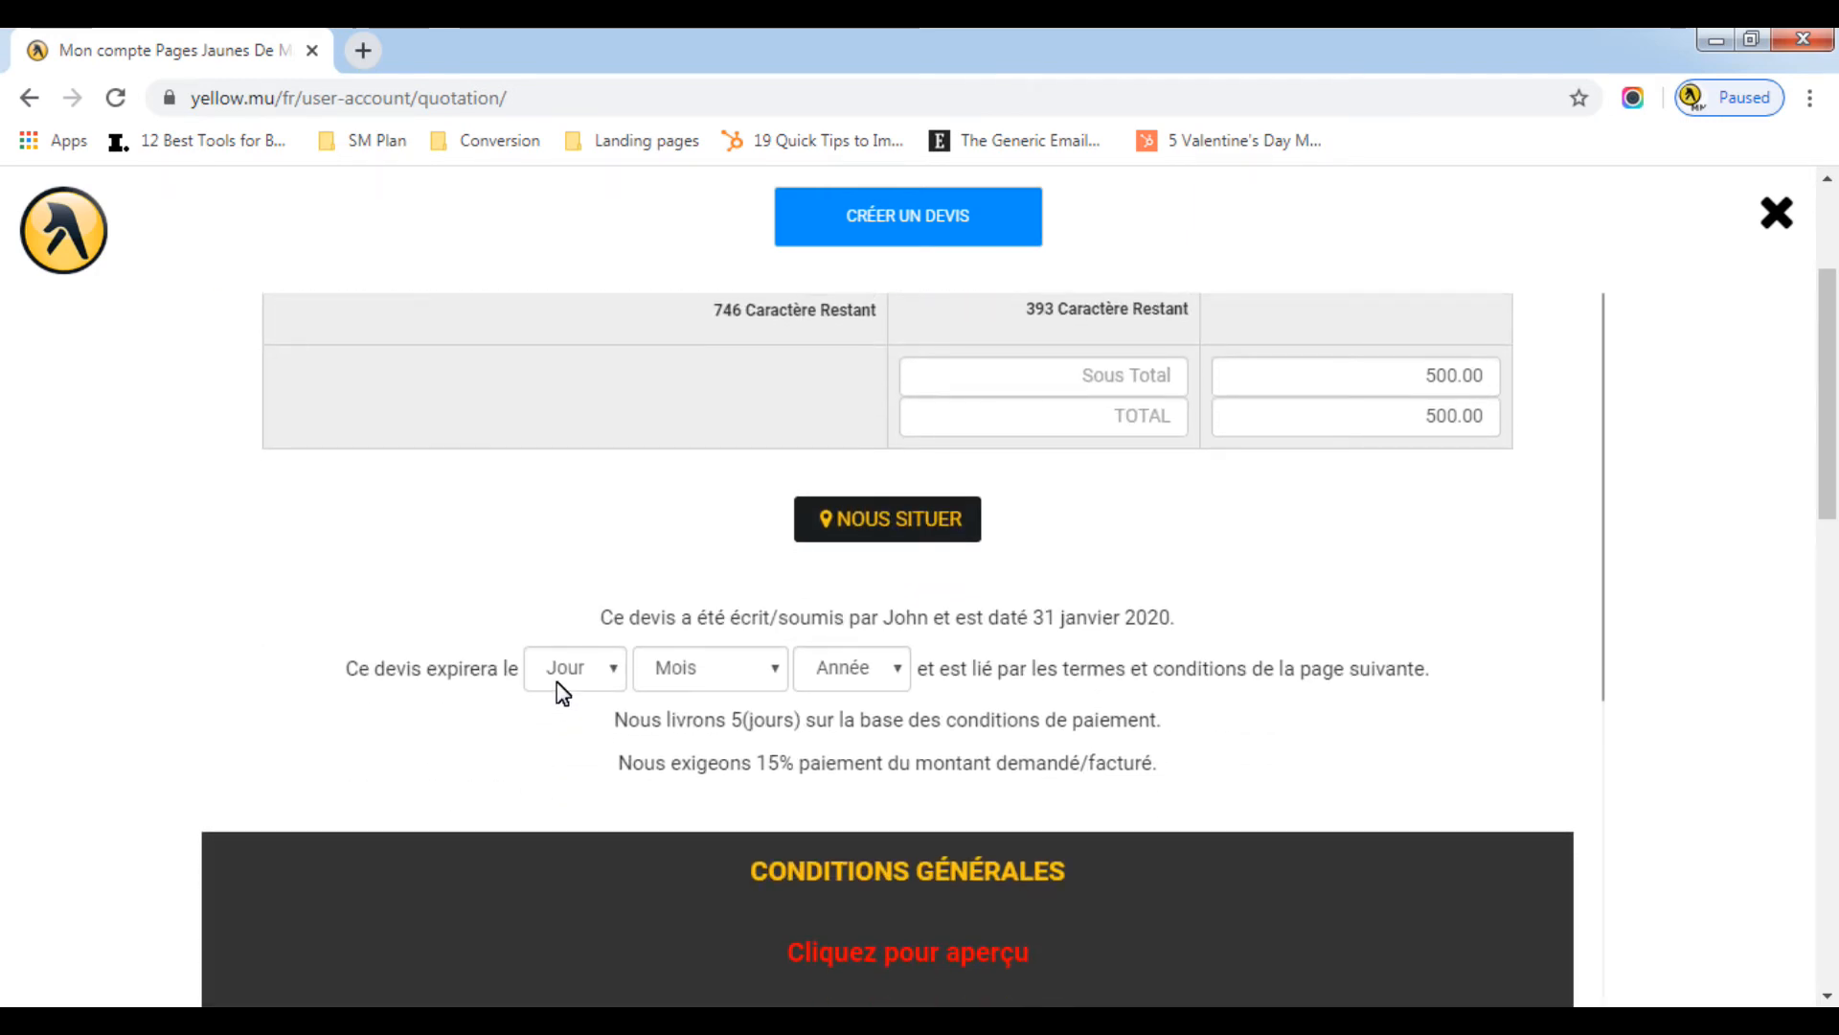
pyautogui.click(613, 673)
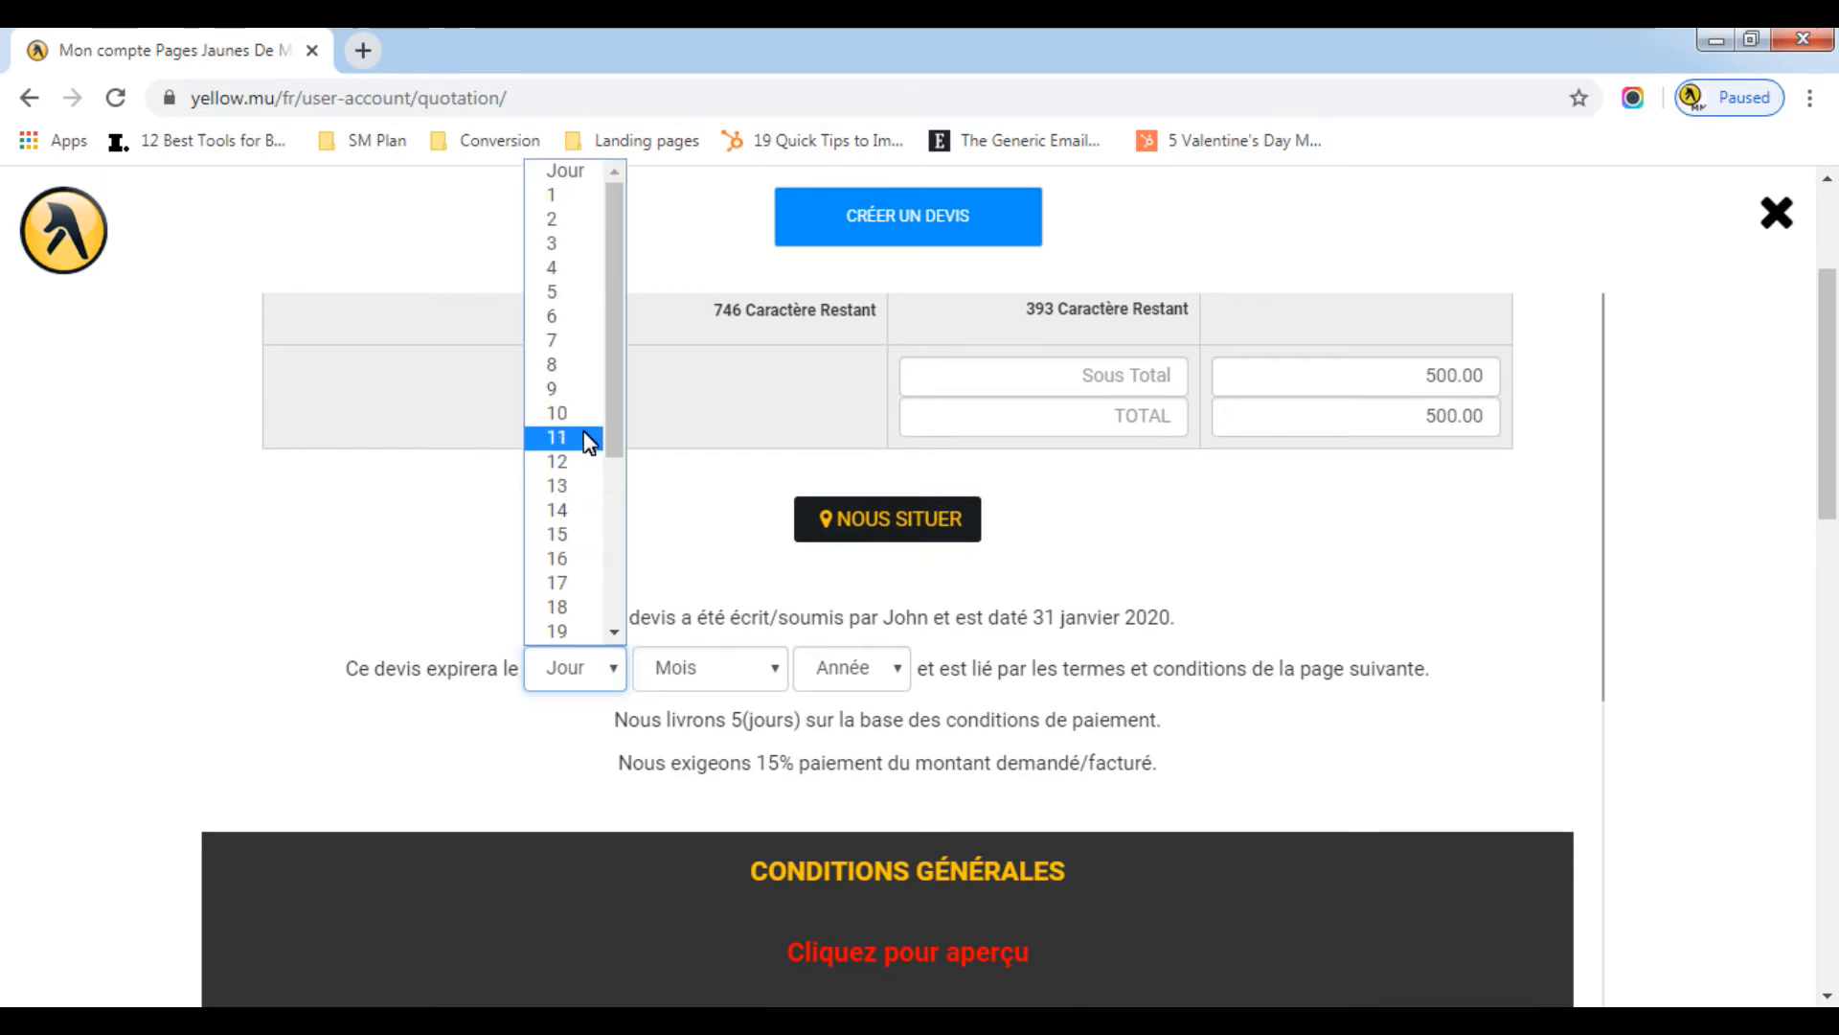
pyautogui.click(558, 297)
pyautogui.click(777, 678)
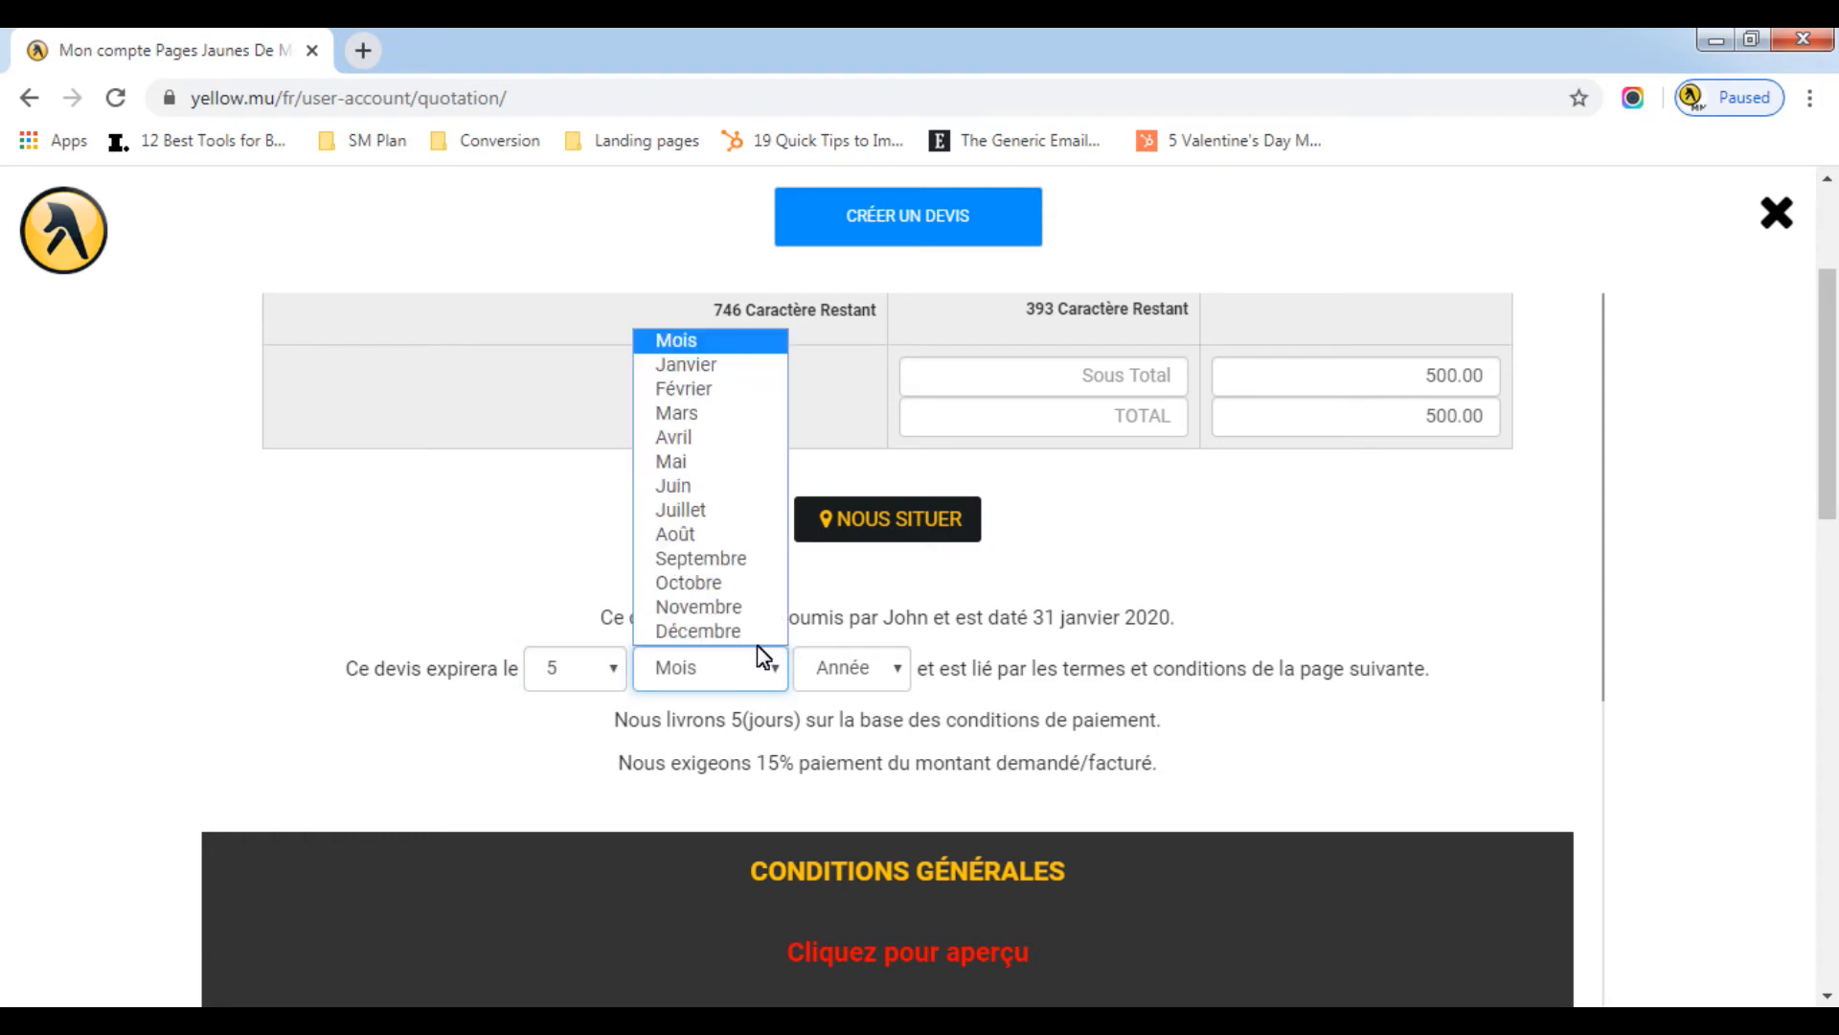
pyautogui.click(706, 395)
pyautogui.click(896, 676)
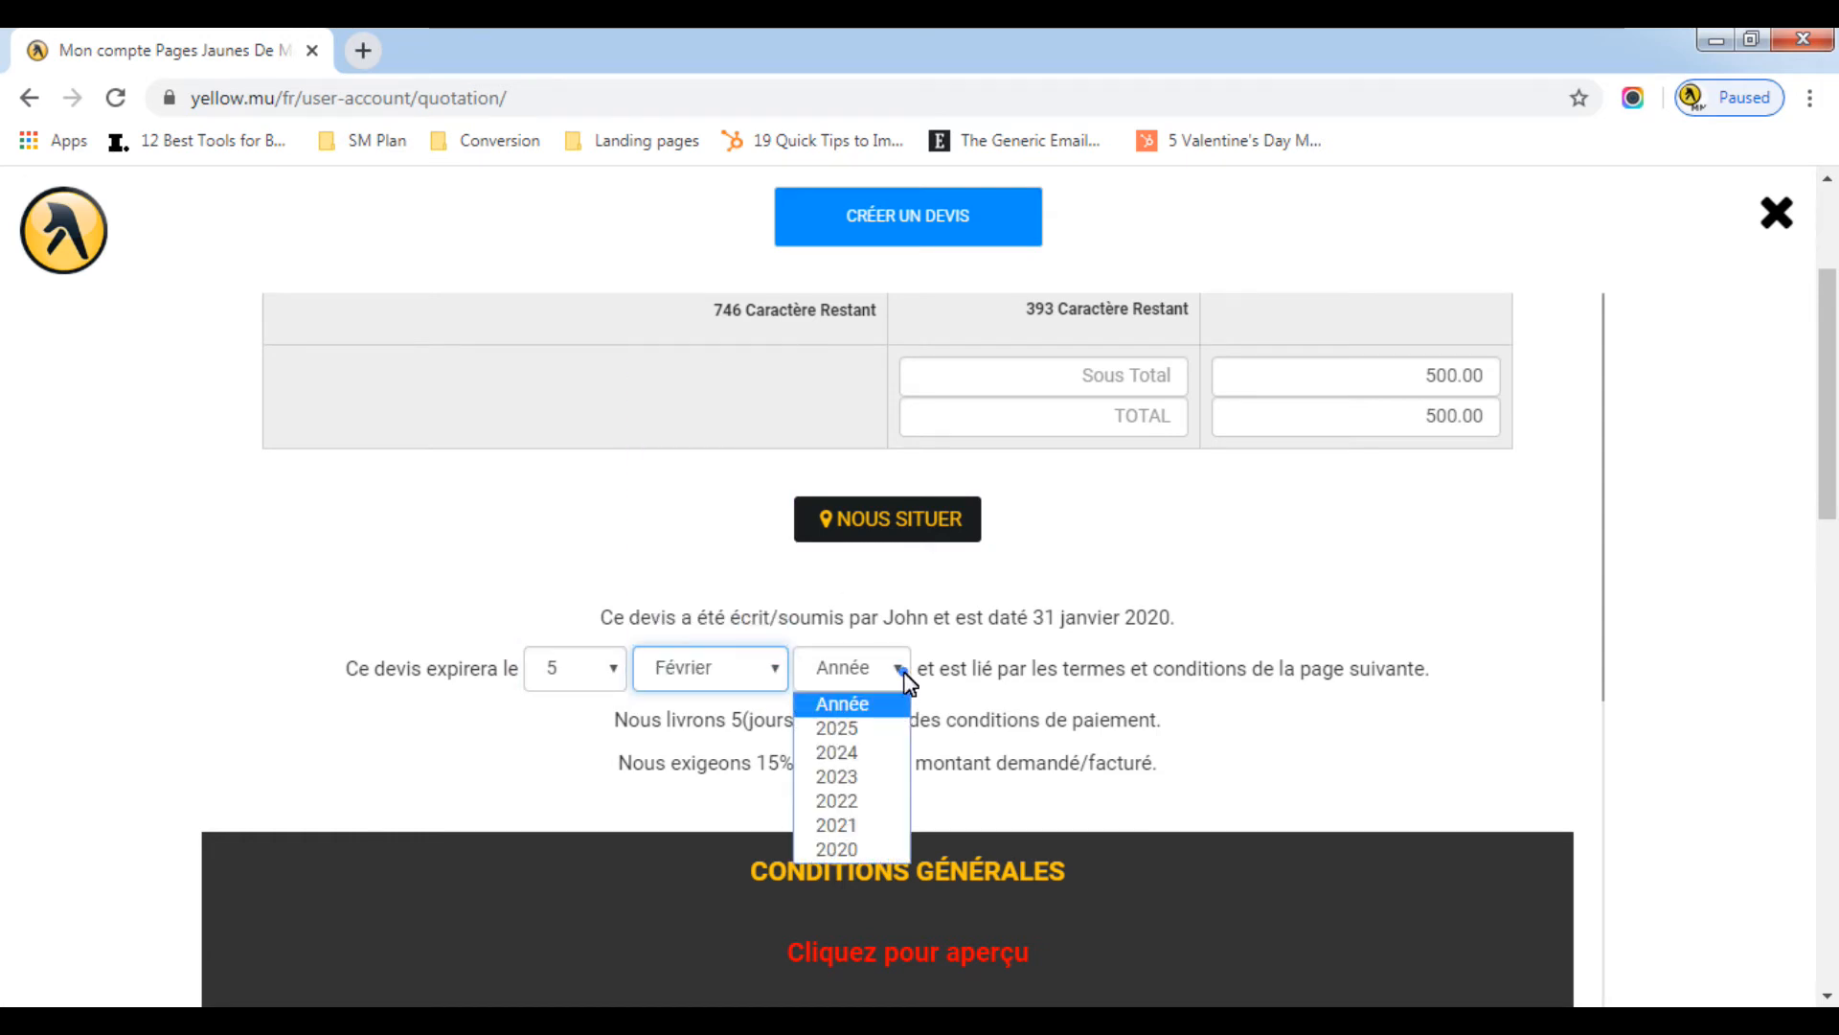
pyautogui.click(862, 851)
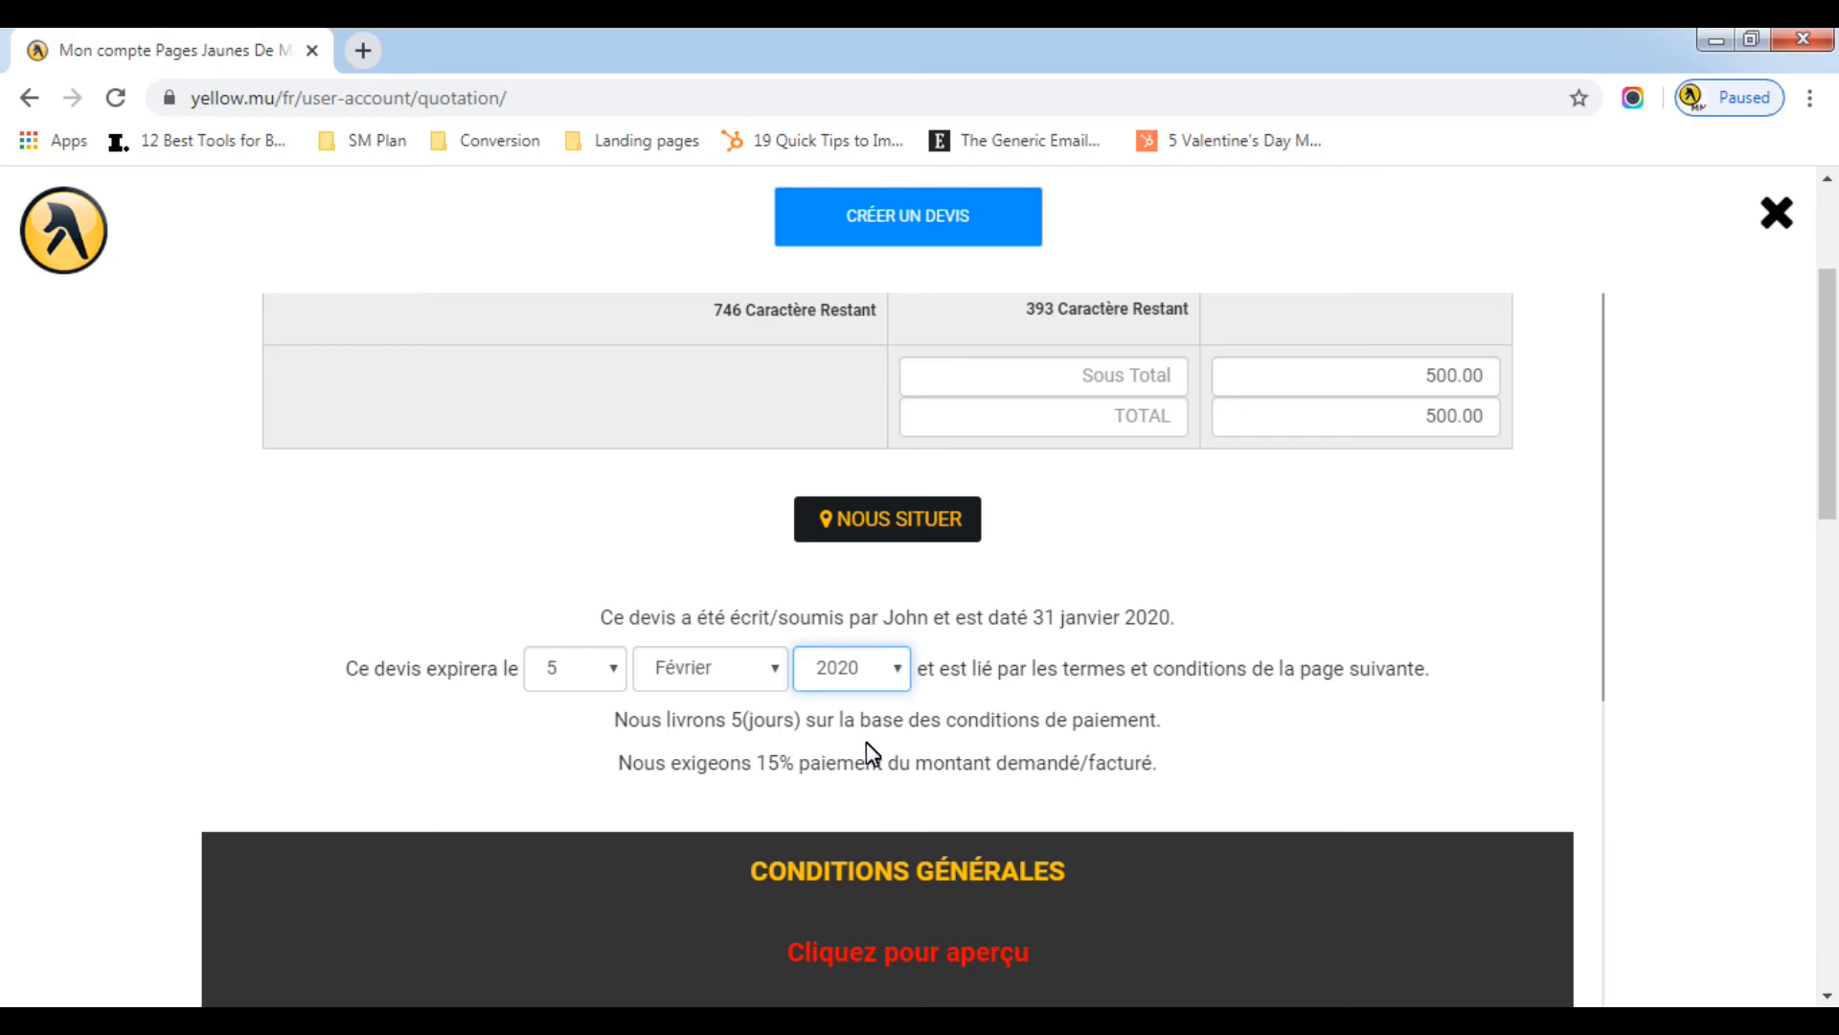
# - Generate the completed Samsung air conditioner quotation and confirm its creation
pyautogui.scroll(-10, 1116, 760)
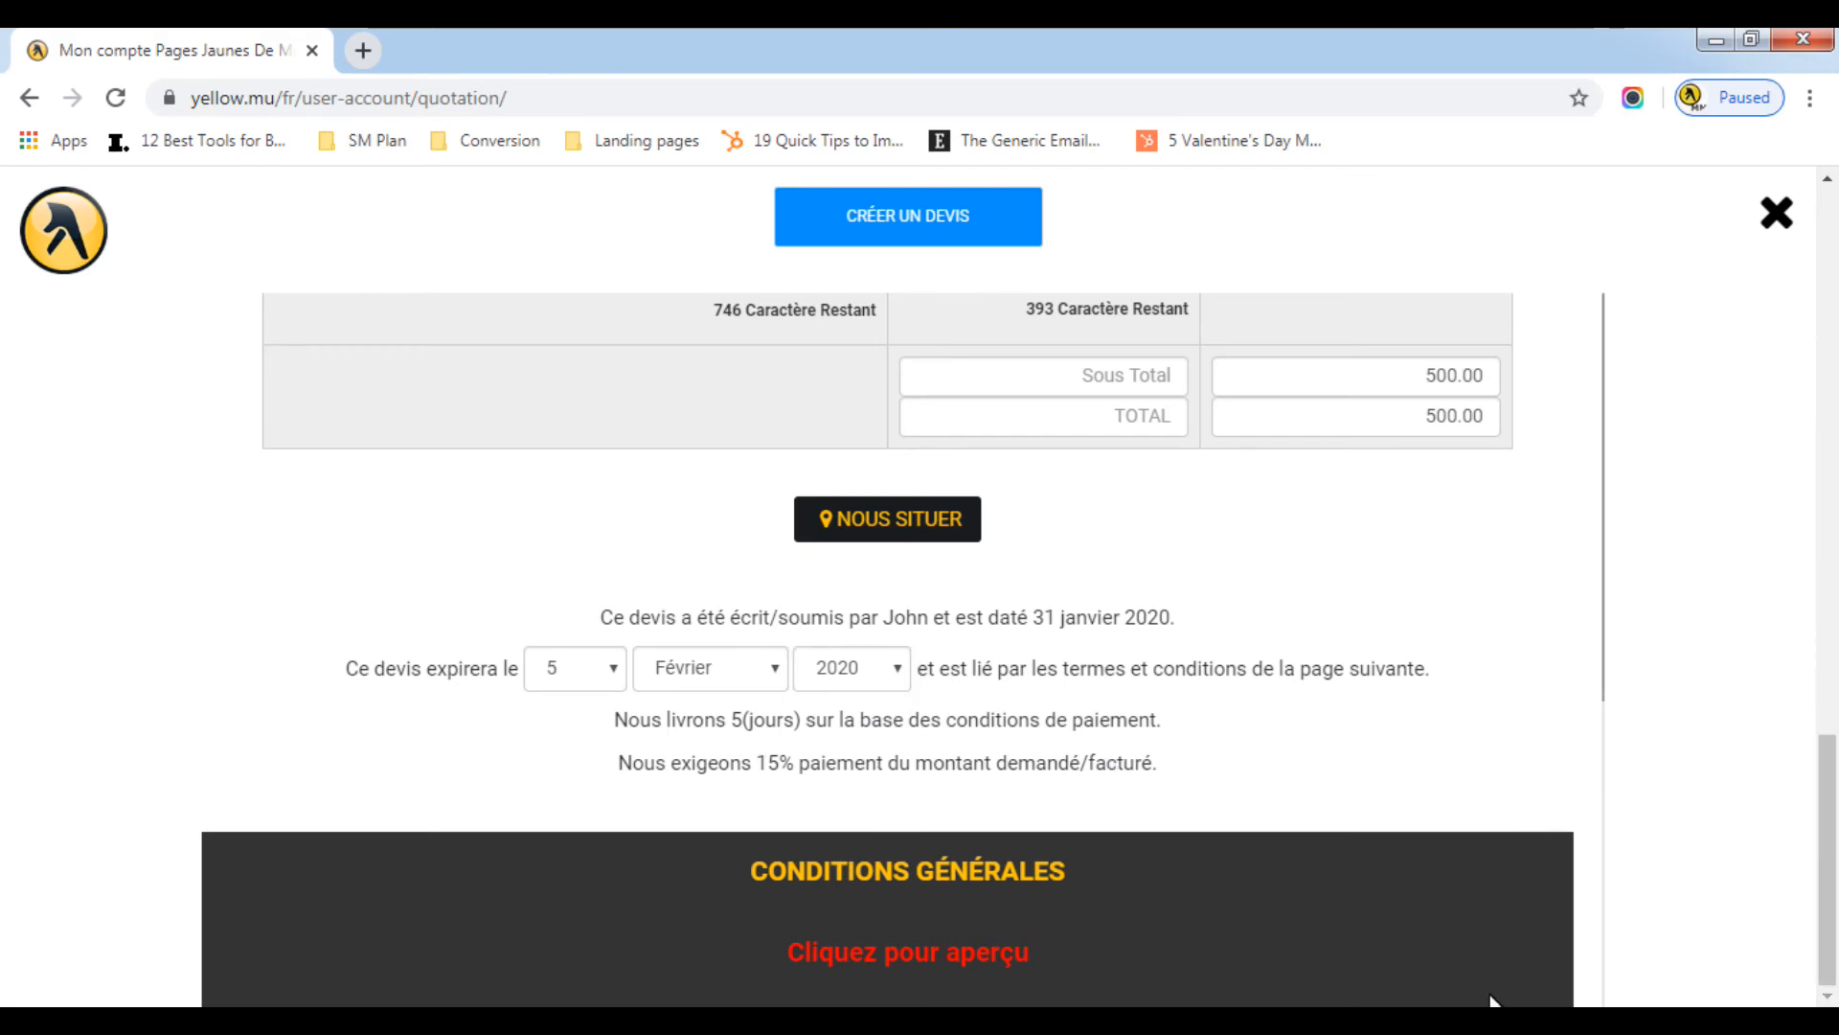
pyautogui.scroll(8, 1061, 691)
pyautogui.scroll(2, 1061, 693)
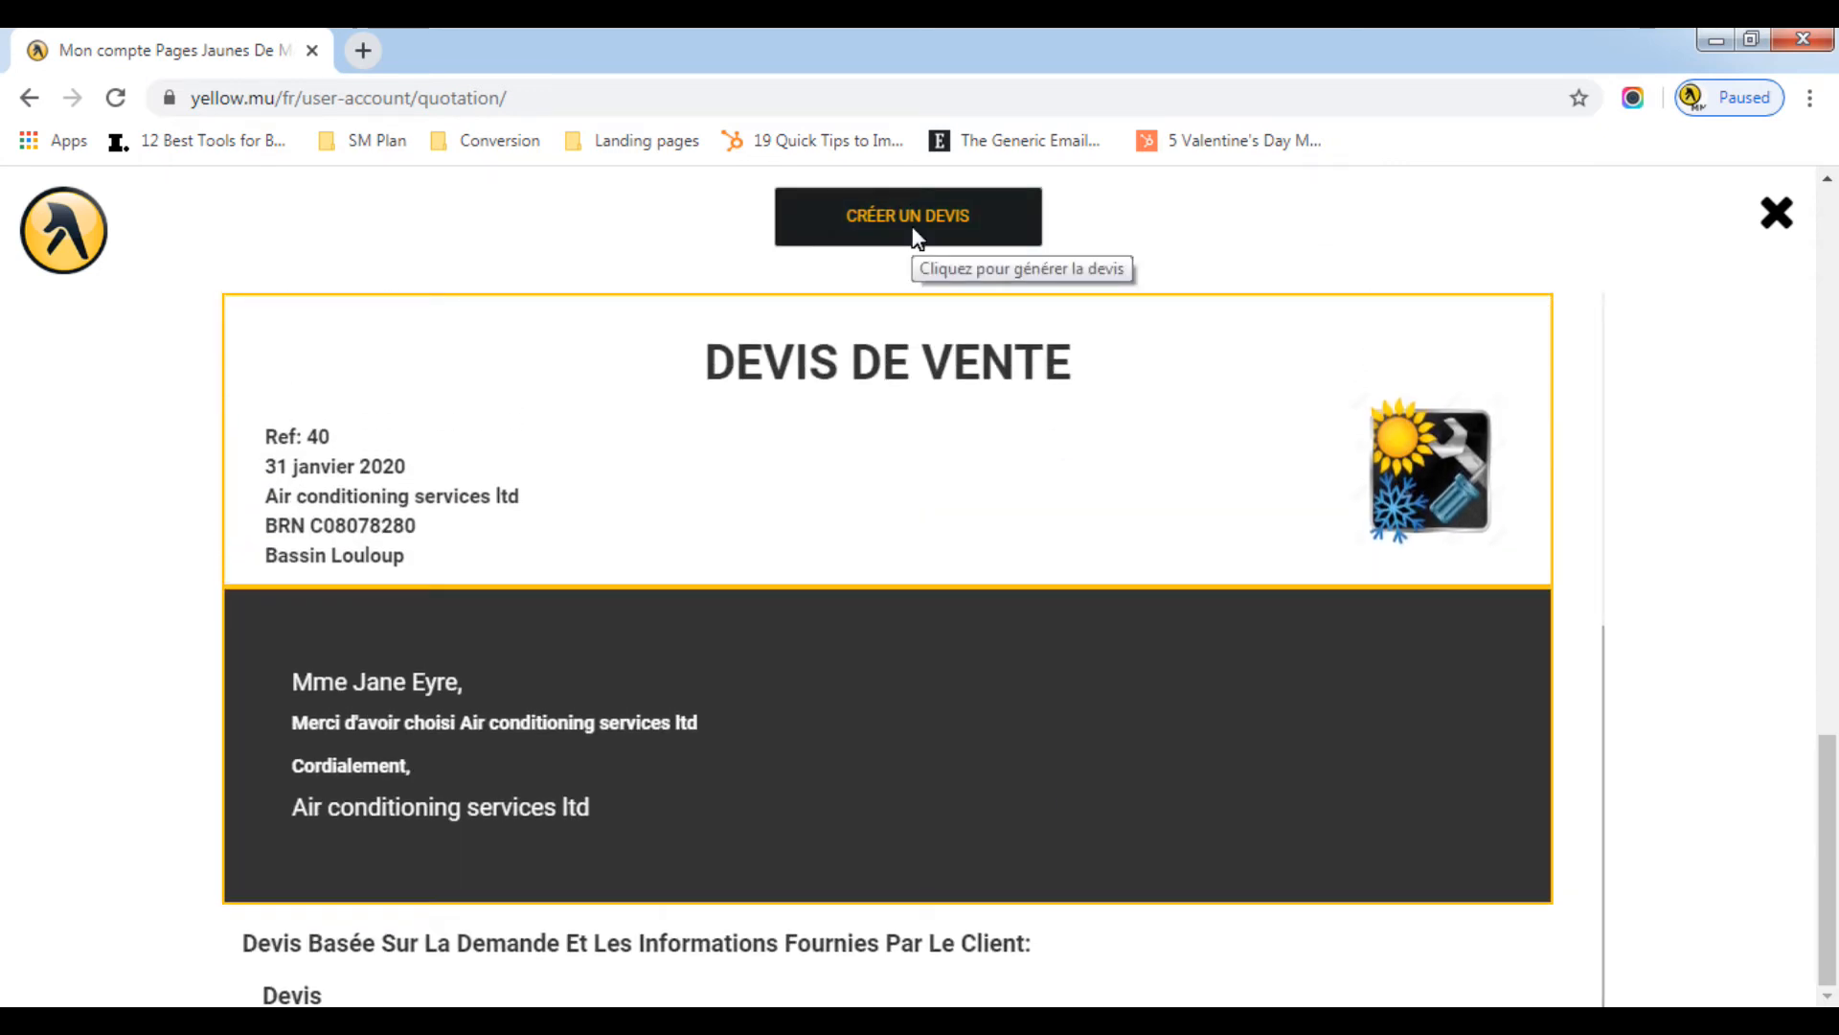
pyautogui.click(912, 215)
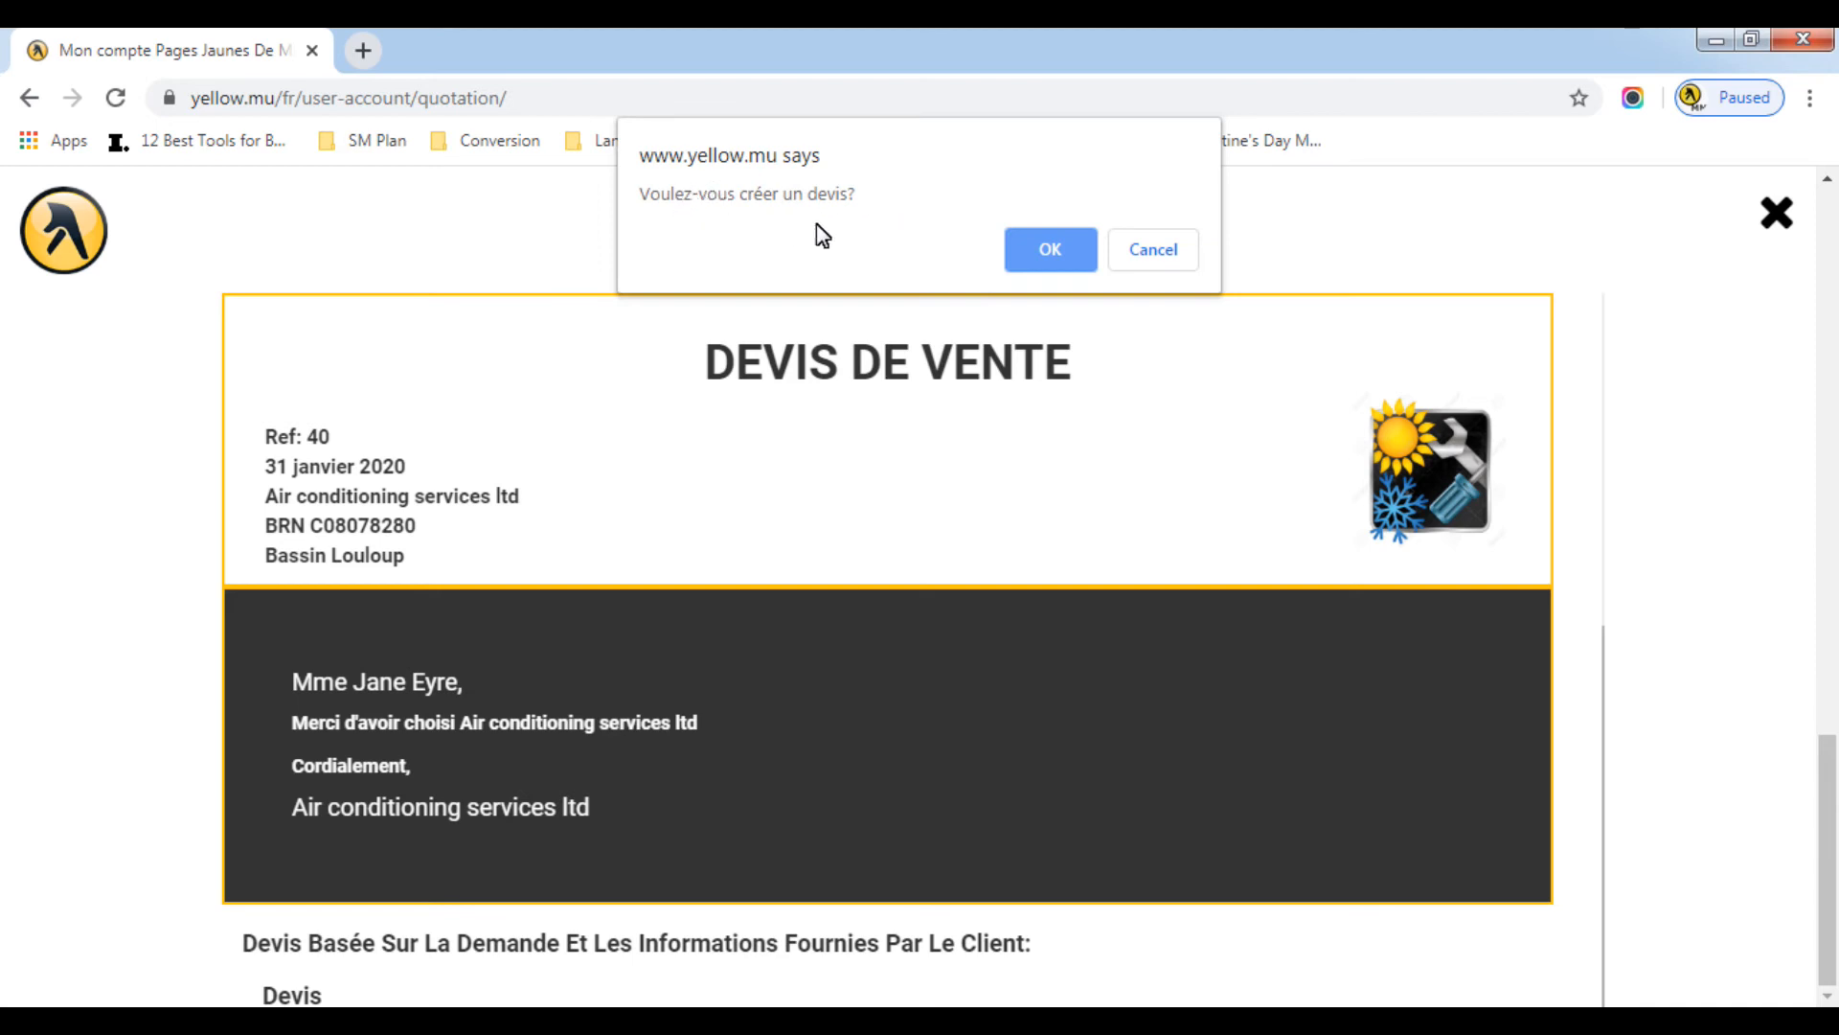
pyautogui.click(1058, 249)
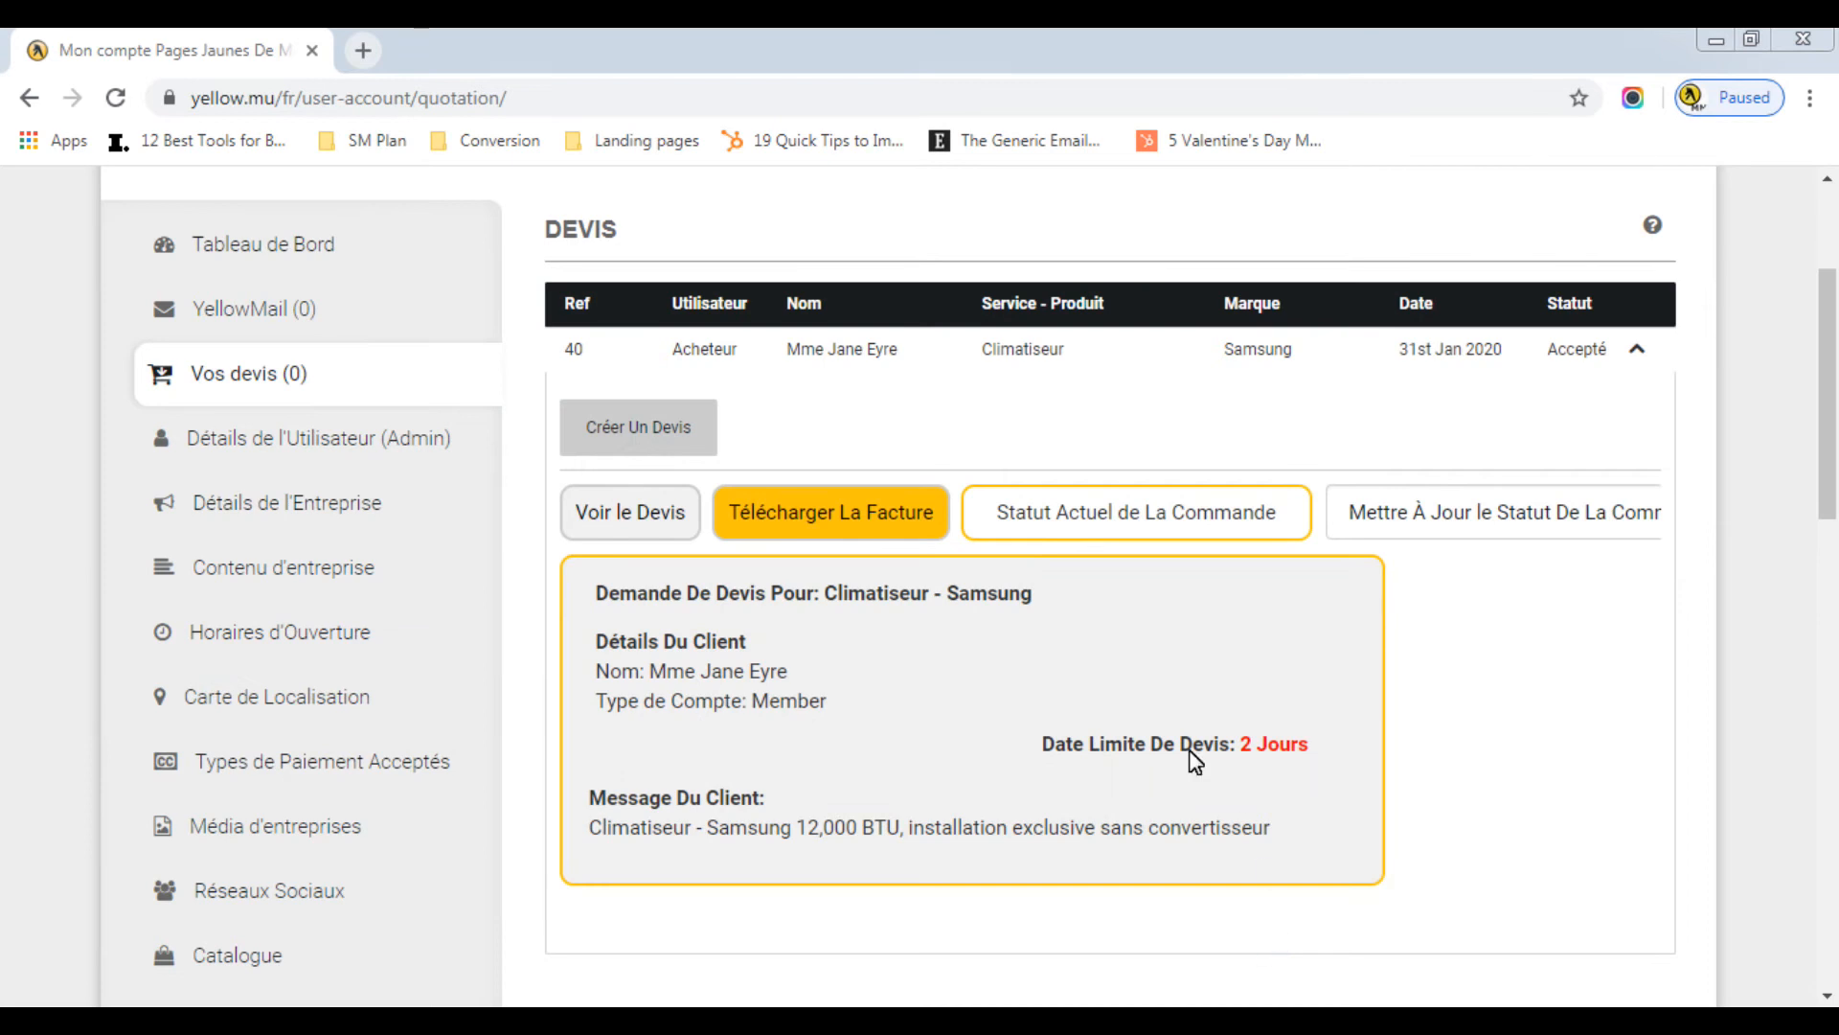
# - Upload the invoice file test_invoice_yp_quotation_2020_01_20 (1).pdf from the Documents library for the accepted Samsung quotation
pyautogui.click(840, 518)
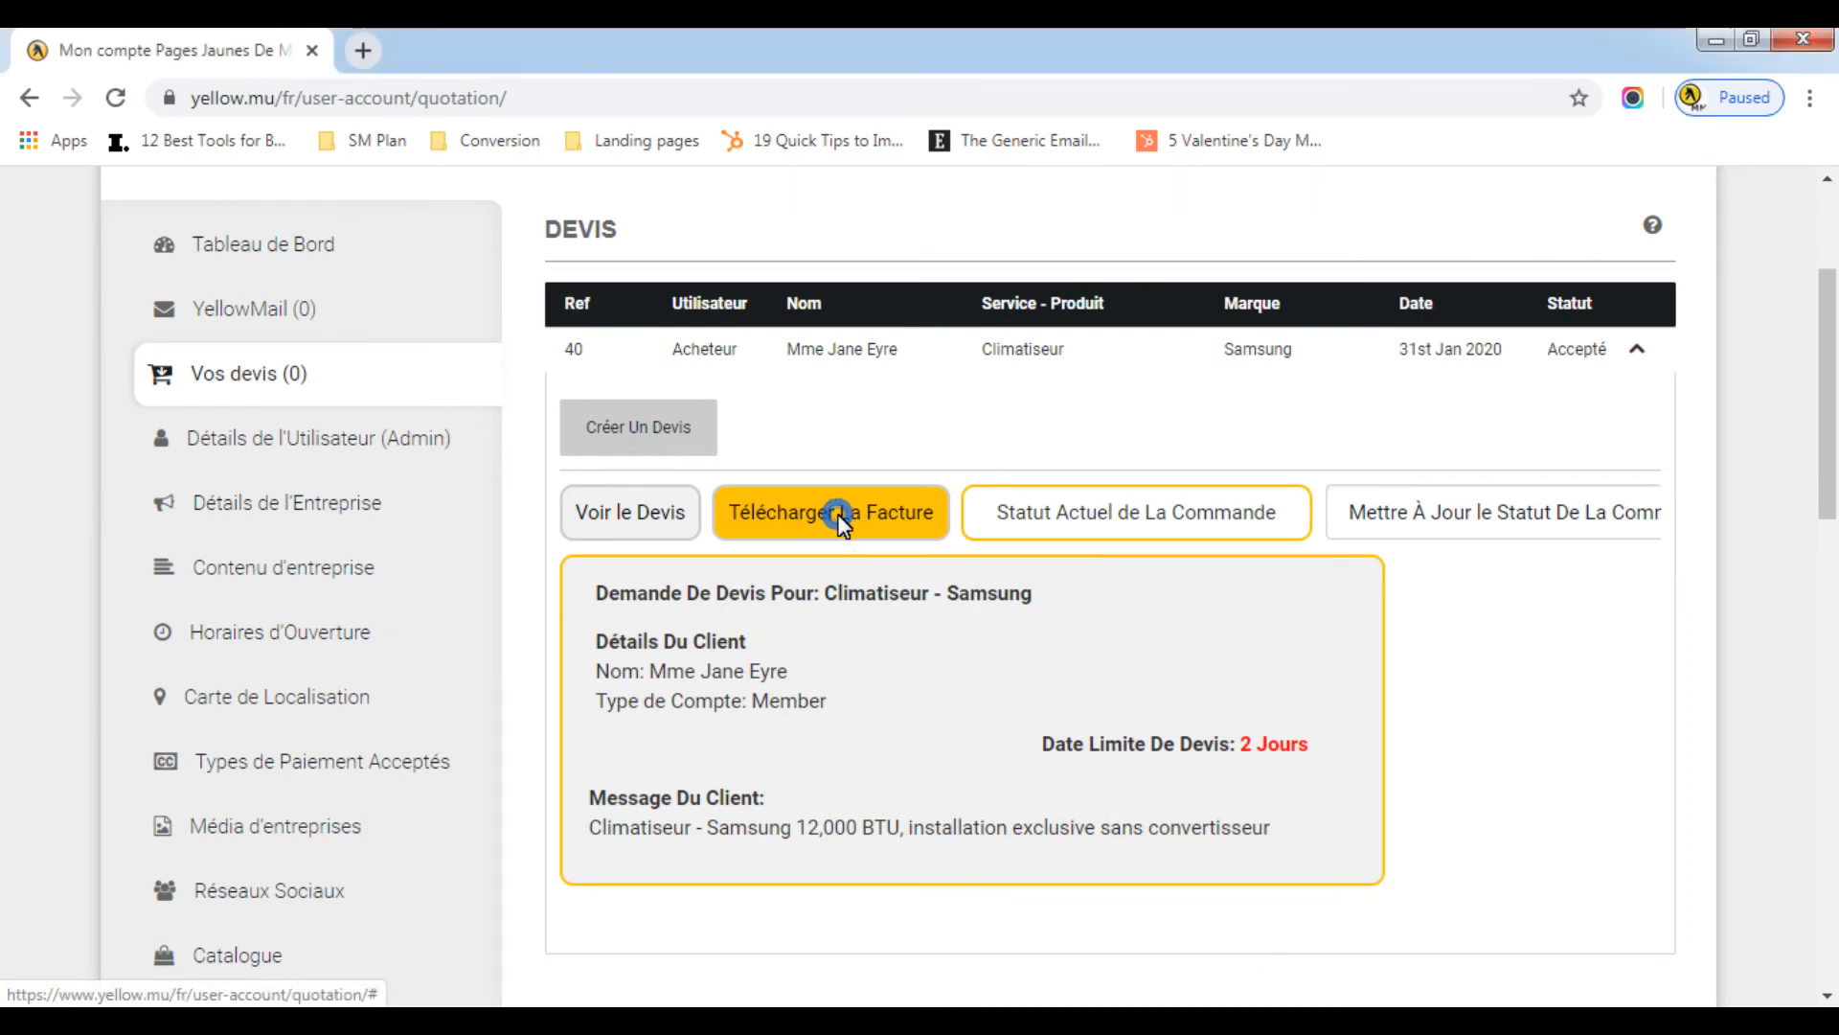
pyautogui.click(1055, 491)
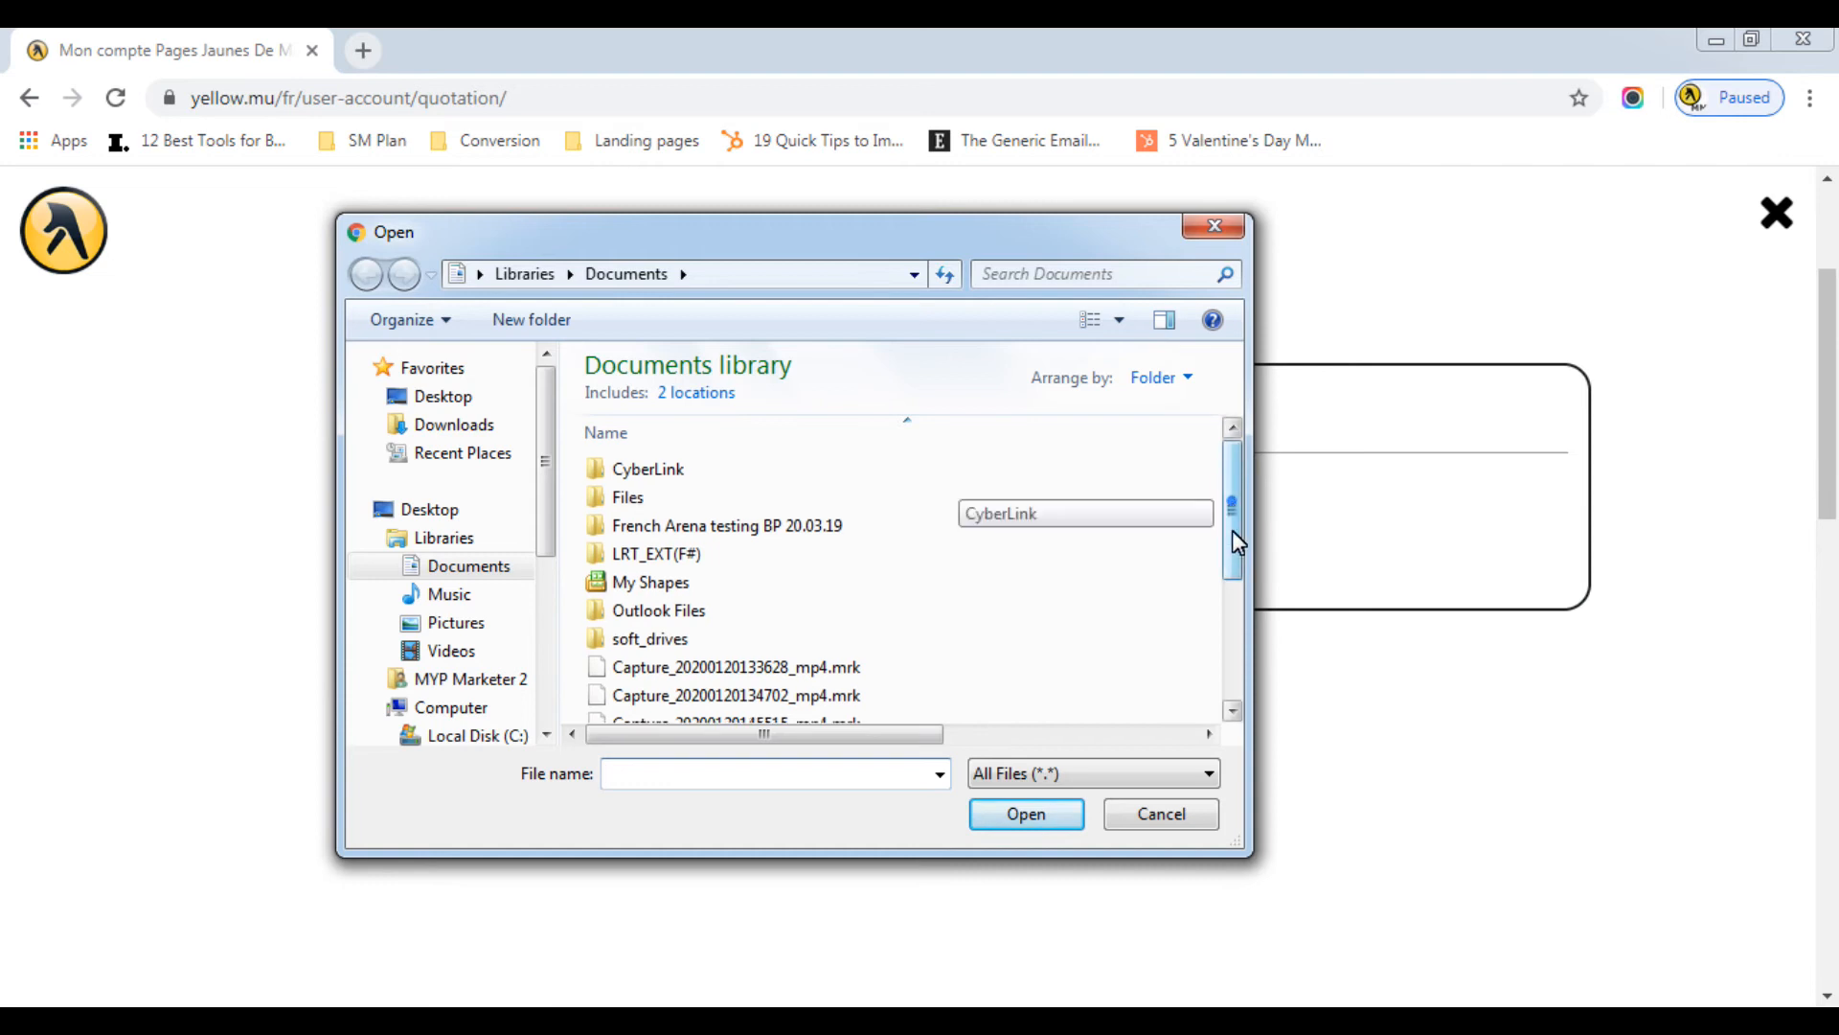
pyautogui.moveTo(1232, 530); pyautogui.dragTo(1232, 648)
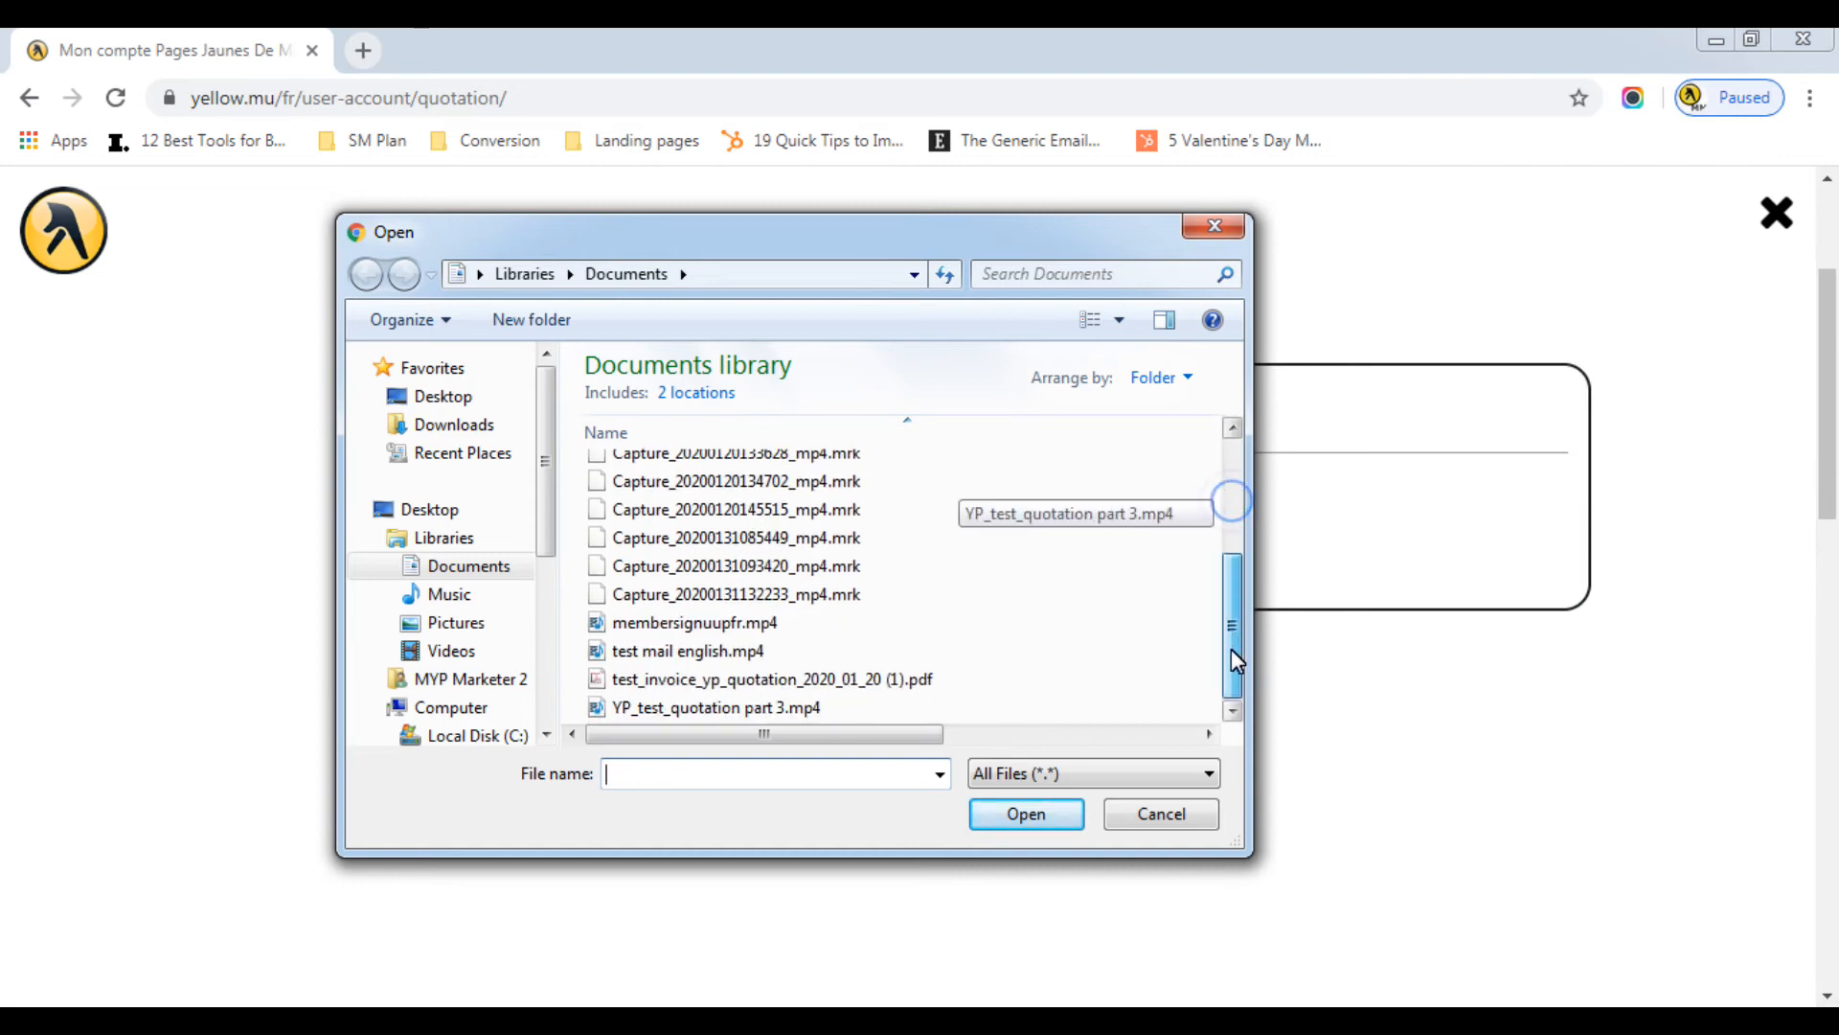
pyautogui.click(945, 682)
pyautogui.click(1041, 814)
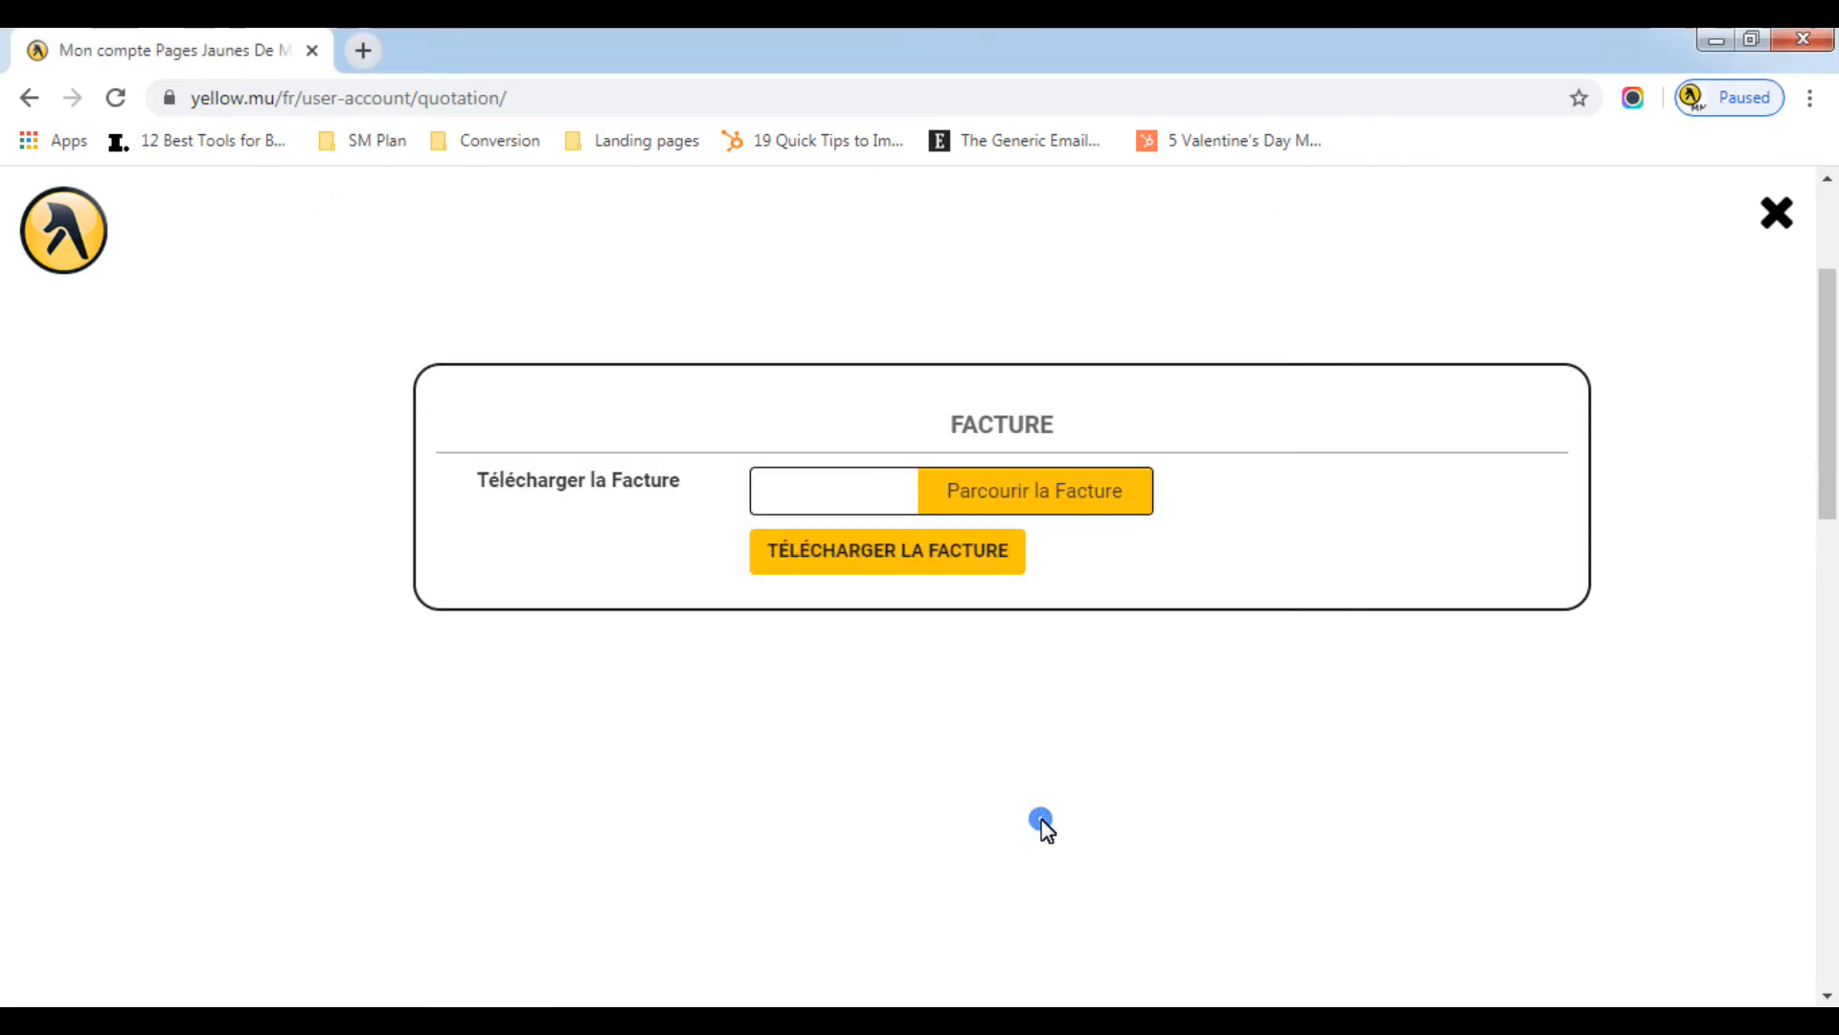
pyautogui.click(889, 559)
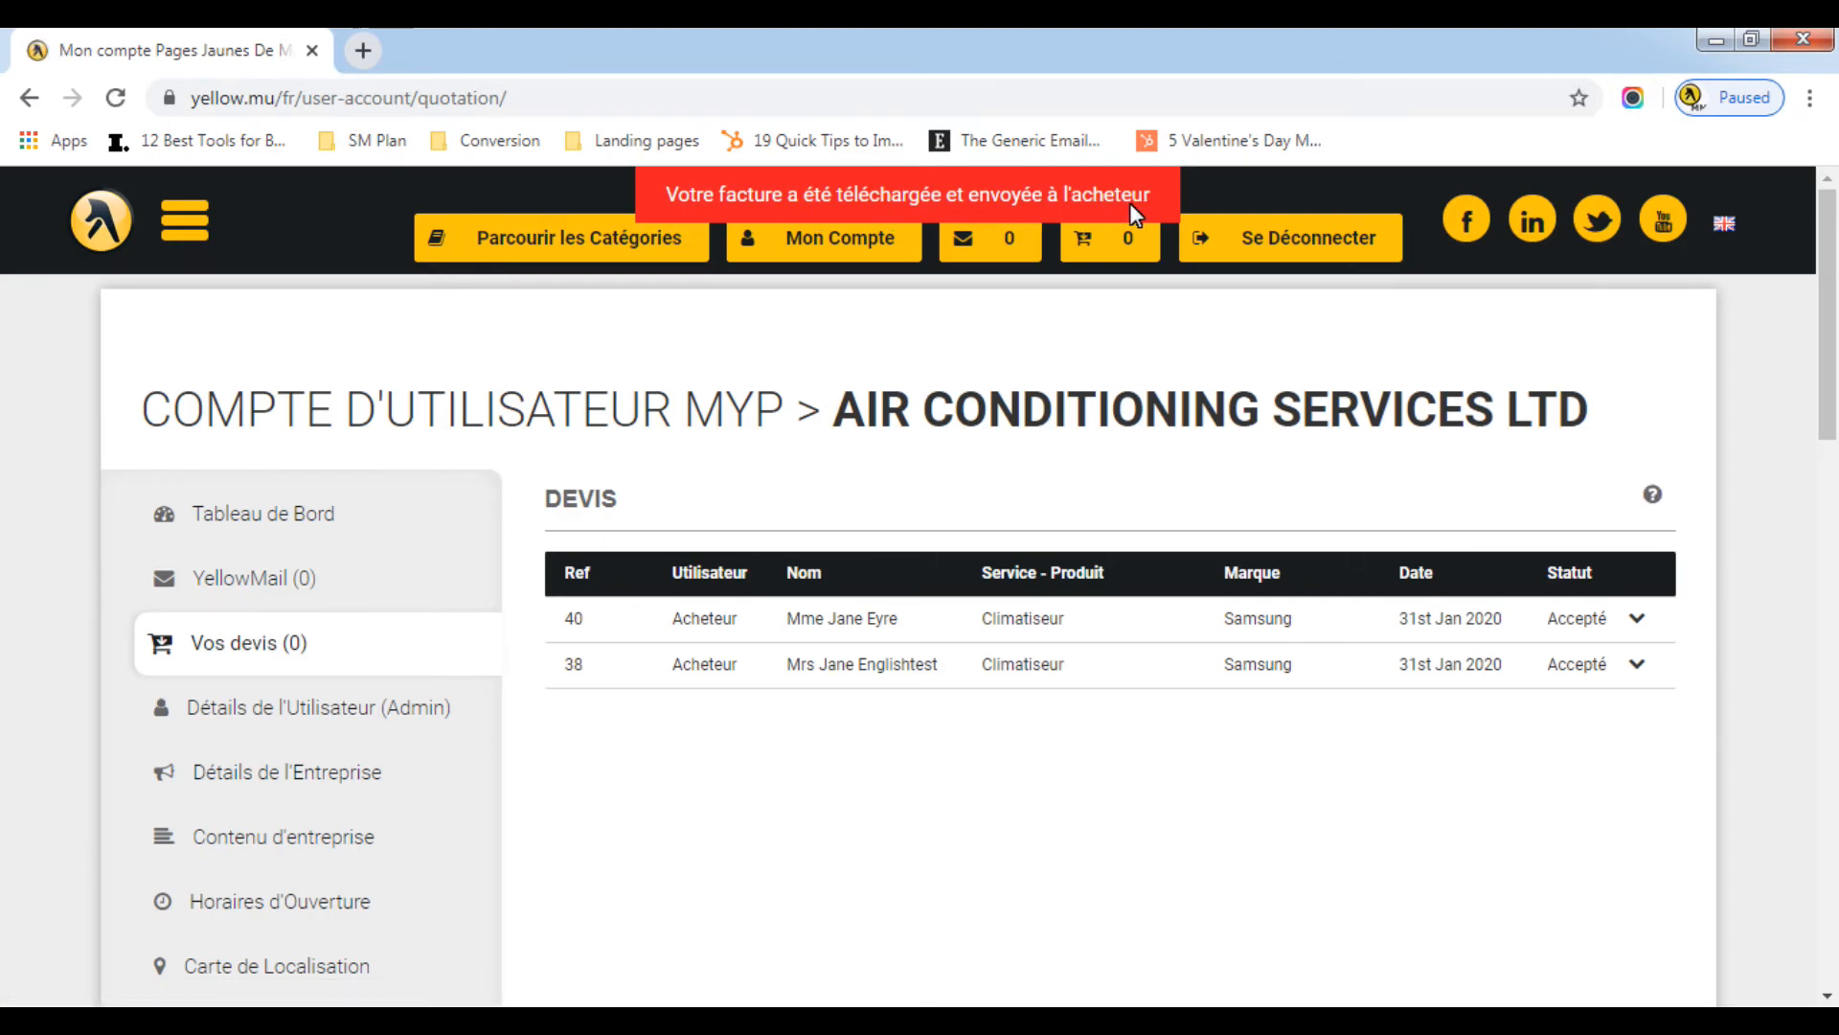
# - Expand the accepted Climatiseur - Samsung request and update its order status to Facturé
pyautogui.click(1637, 620)
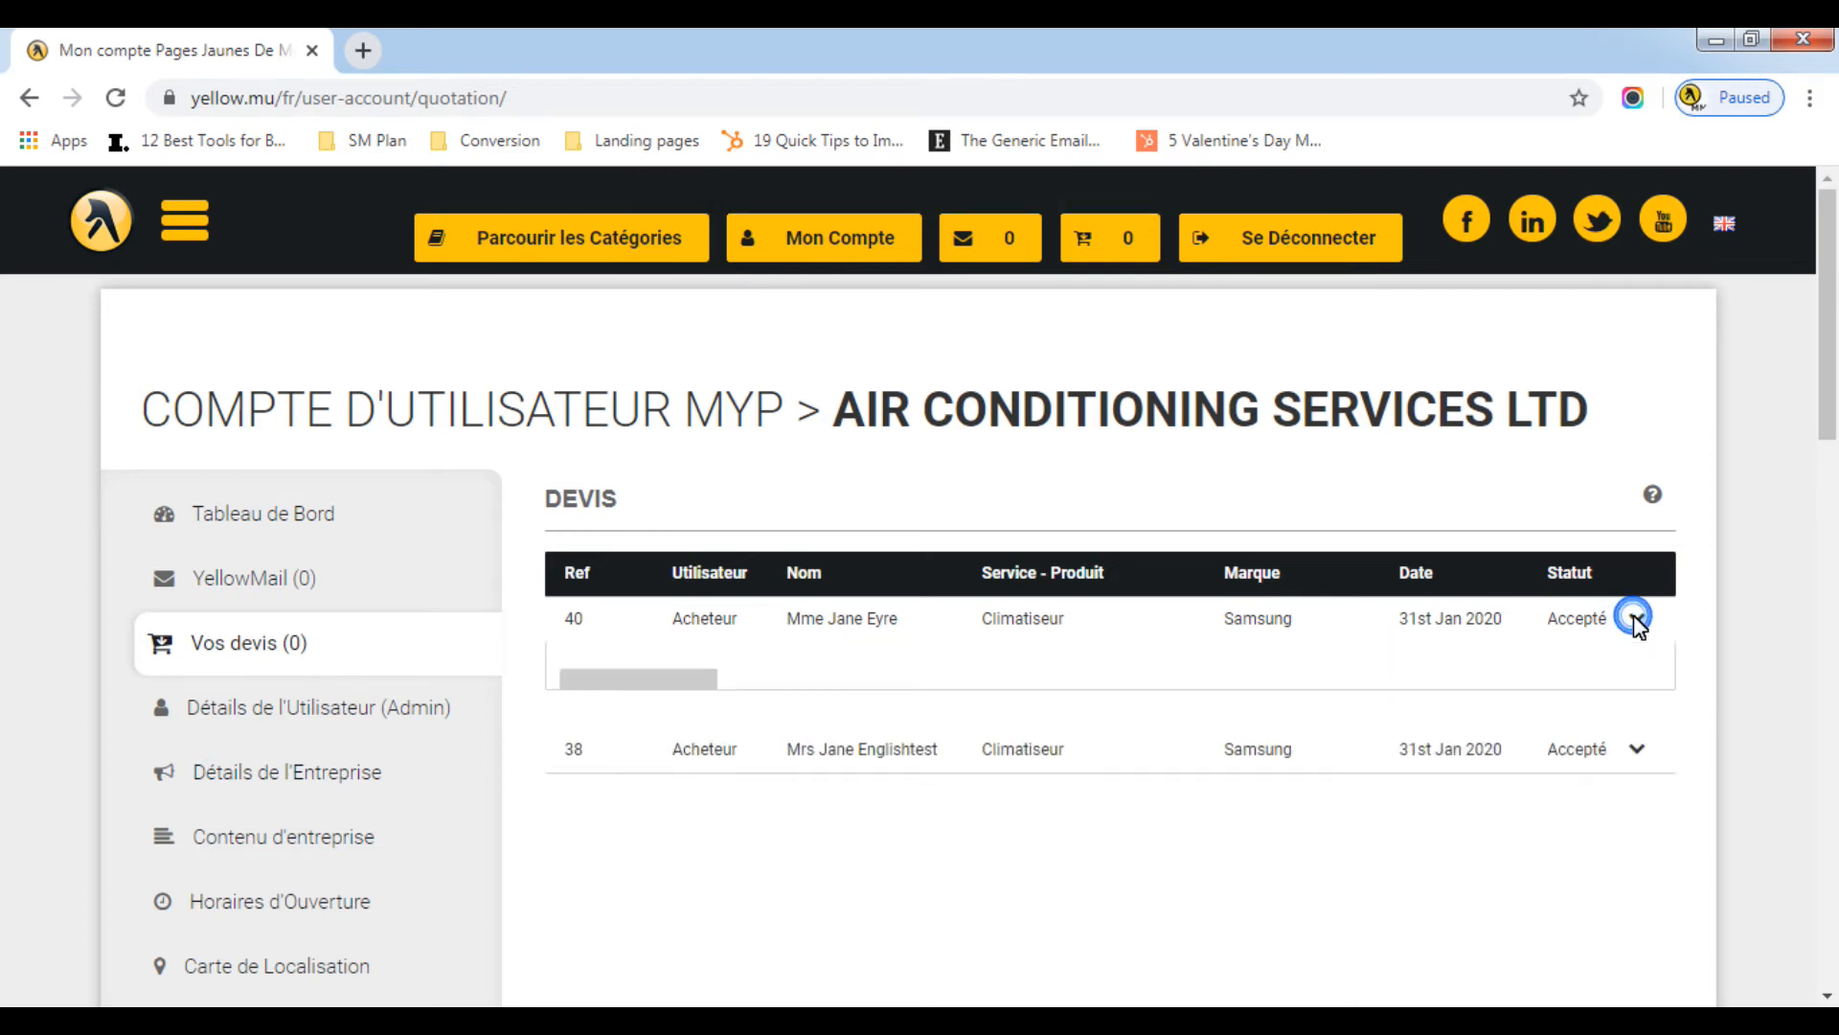
pyautogui.click(1616, 787)
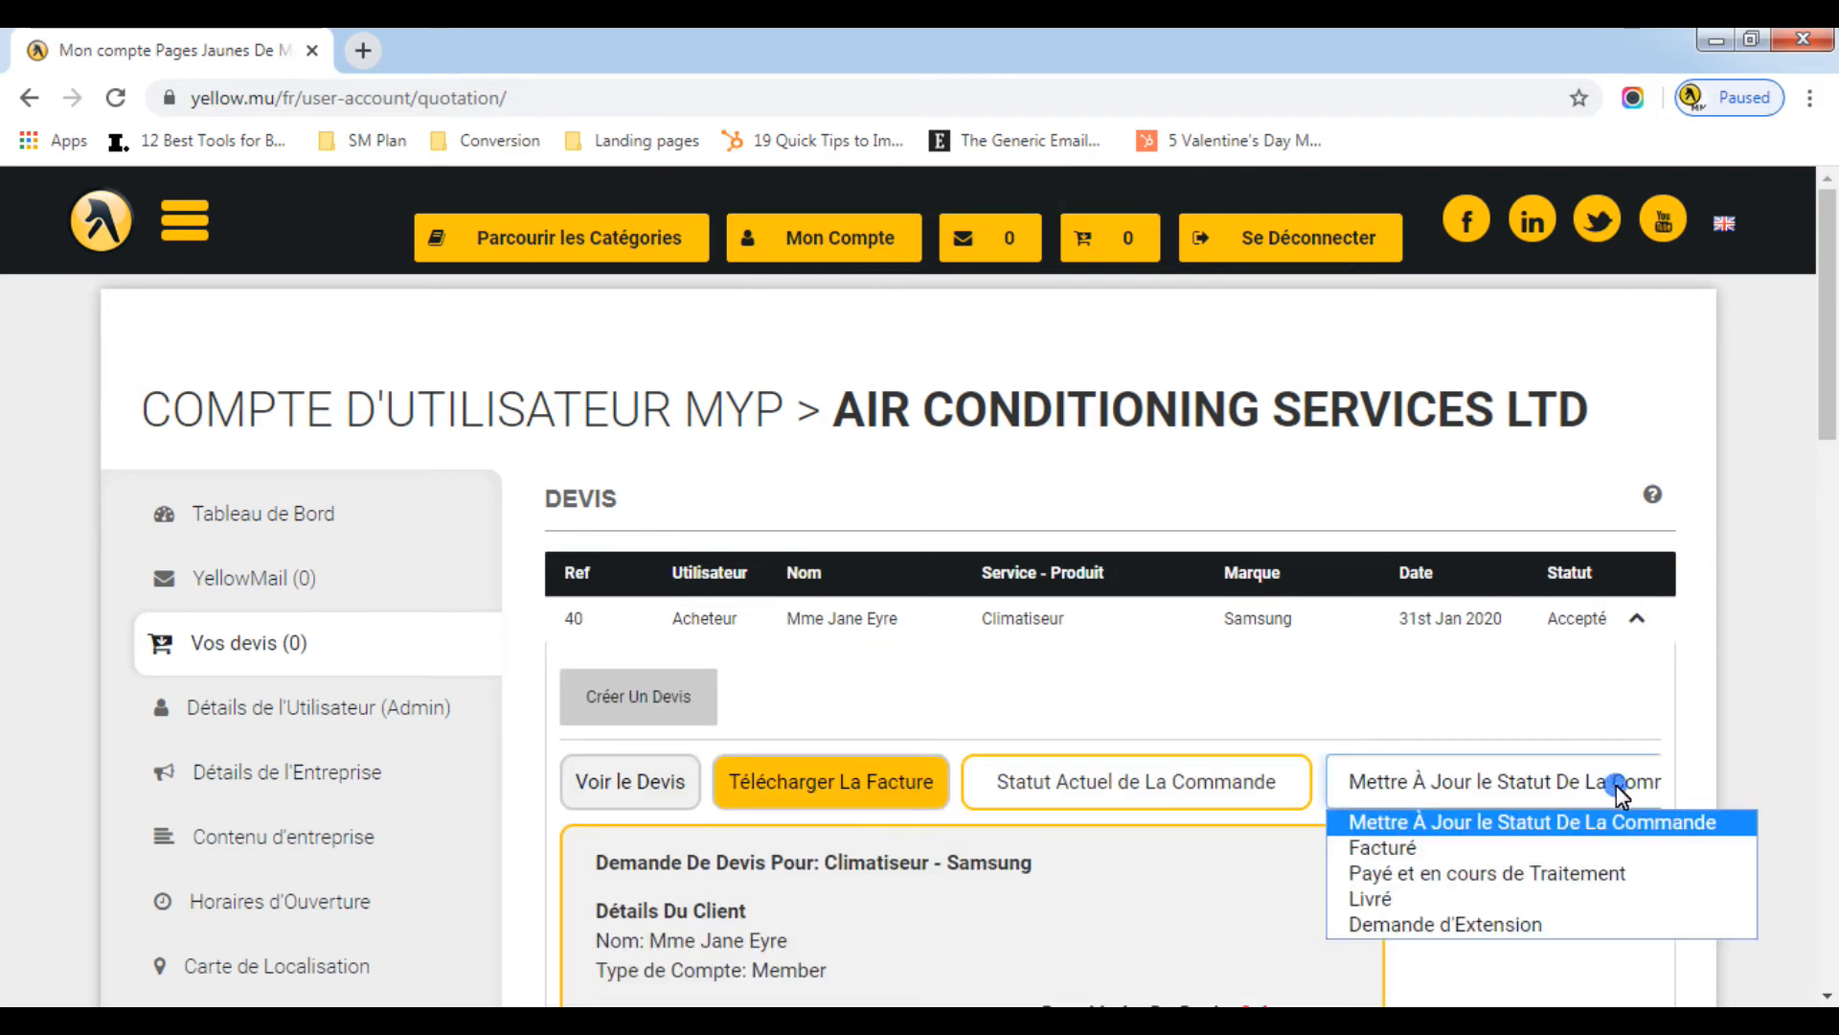
pyautogui.click(1408, 848)
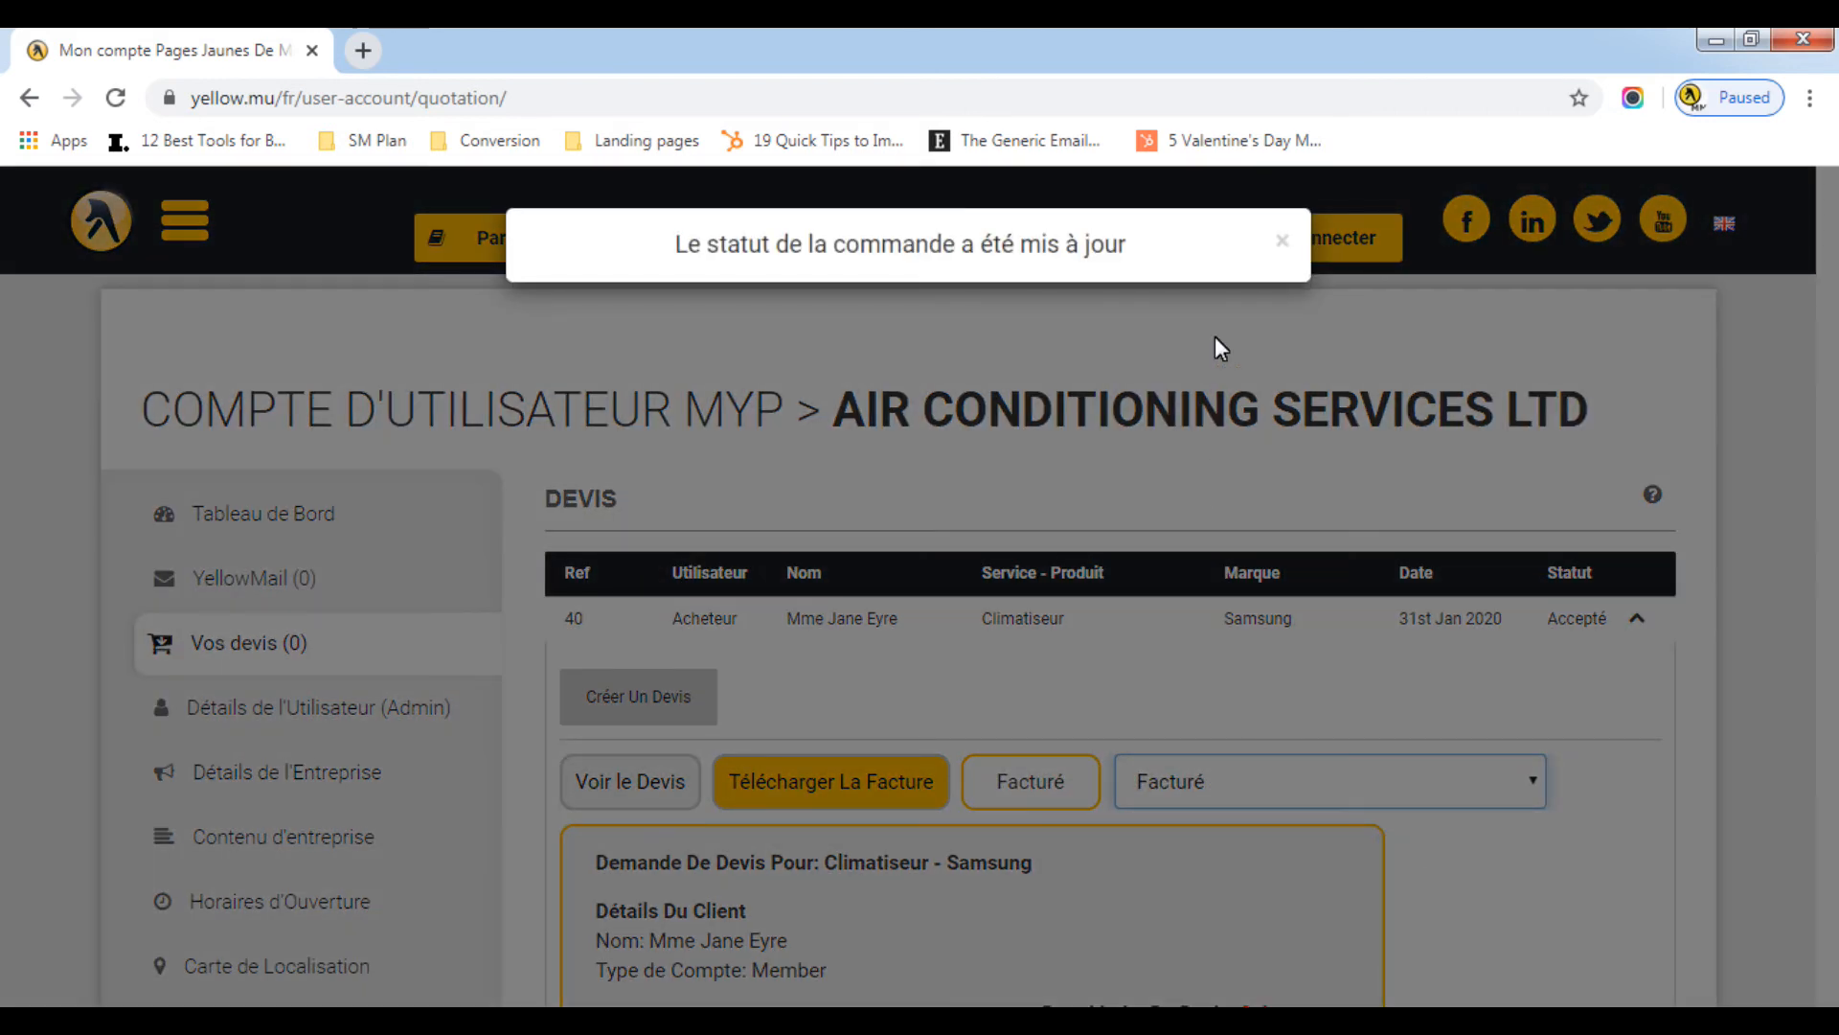
pyautogui.click(1285, 245)
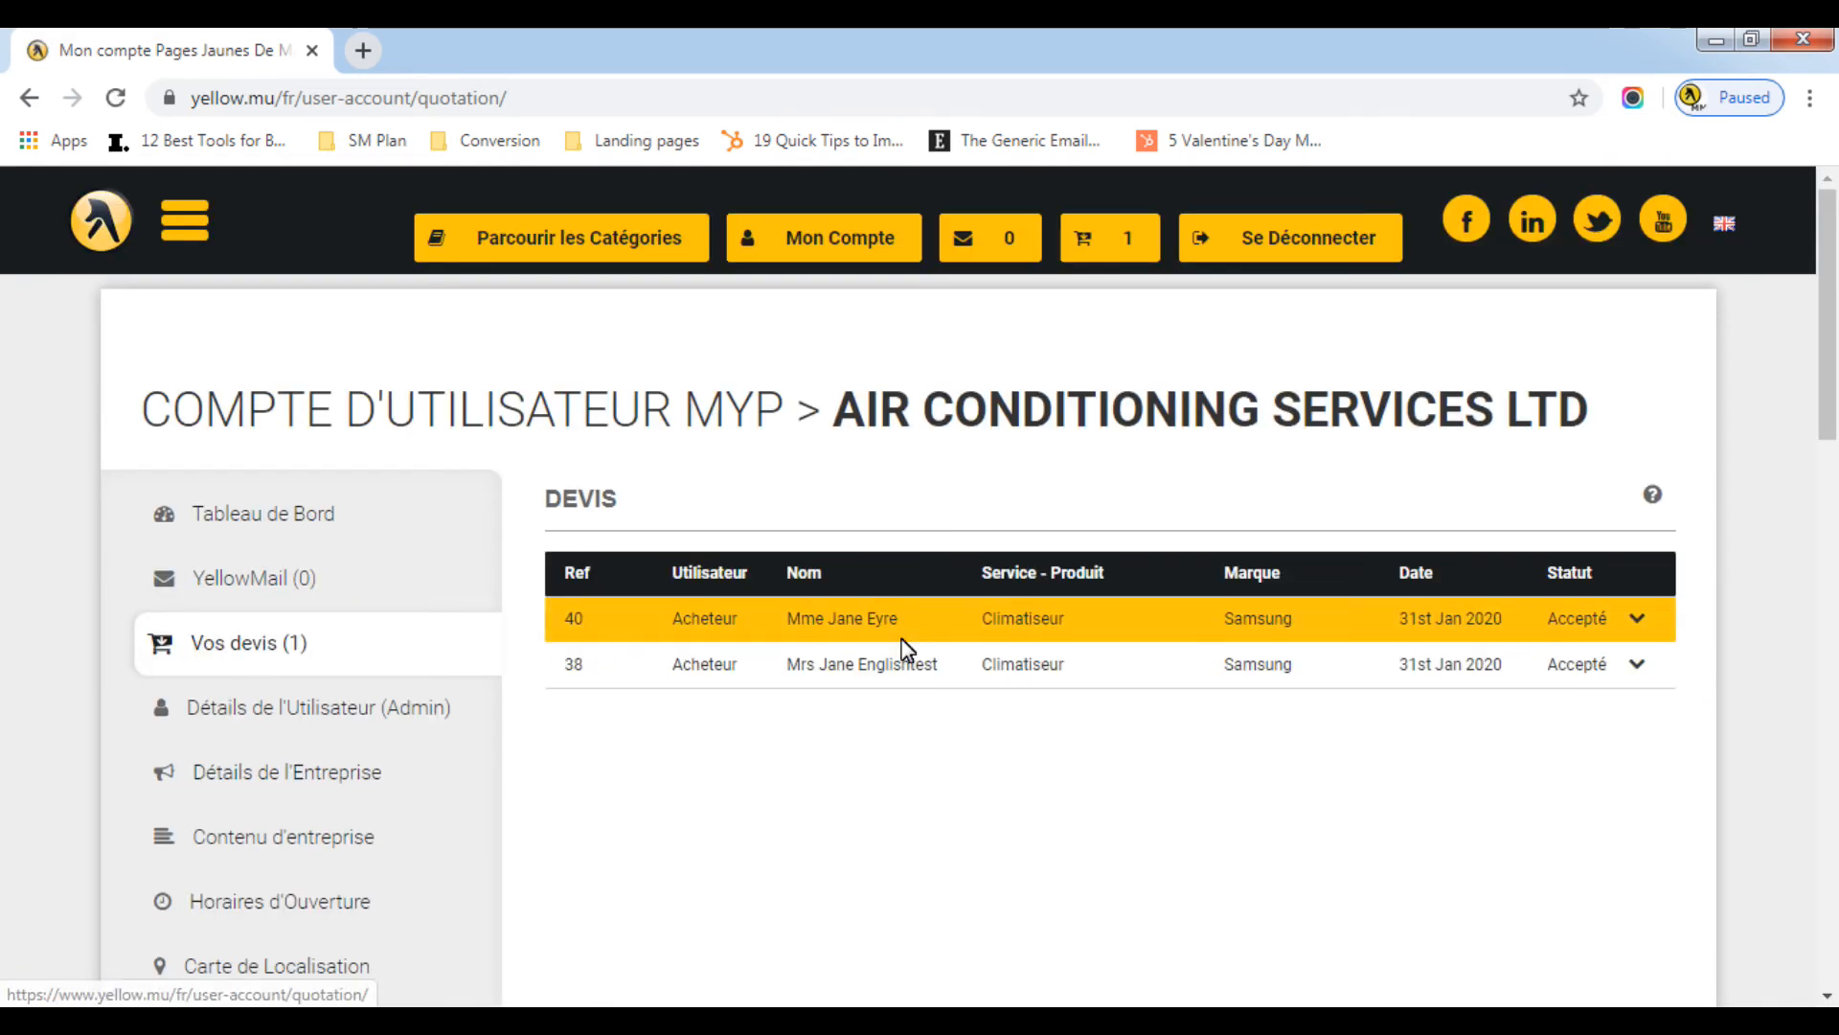
# - Reopen the Climatiseur - Samsung request, check its current order status and update it to Payé et en cours de Traitement
pyautogui.click(1638, 618)
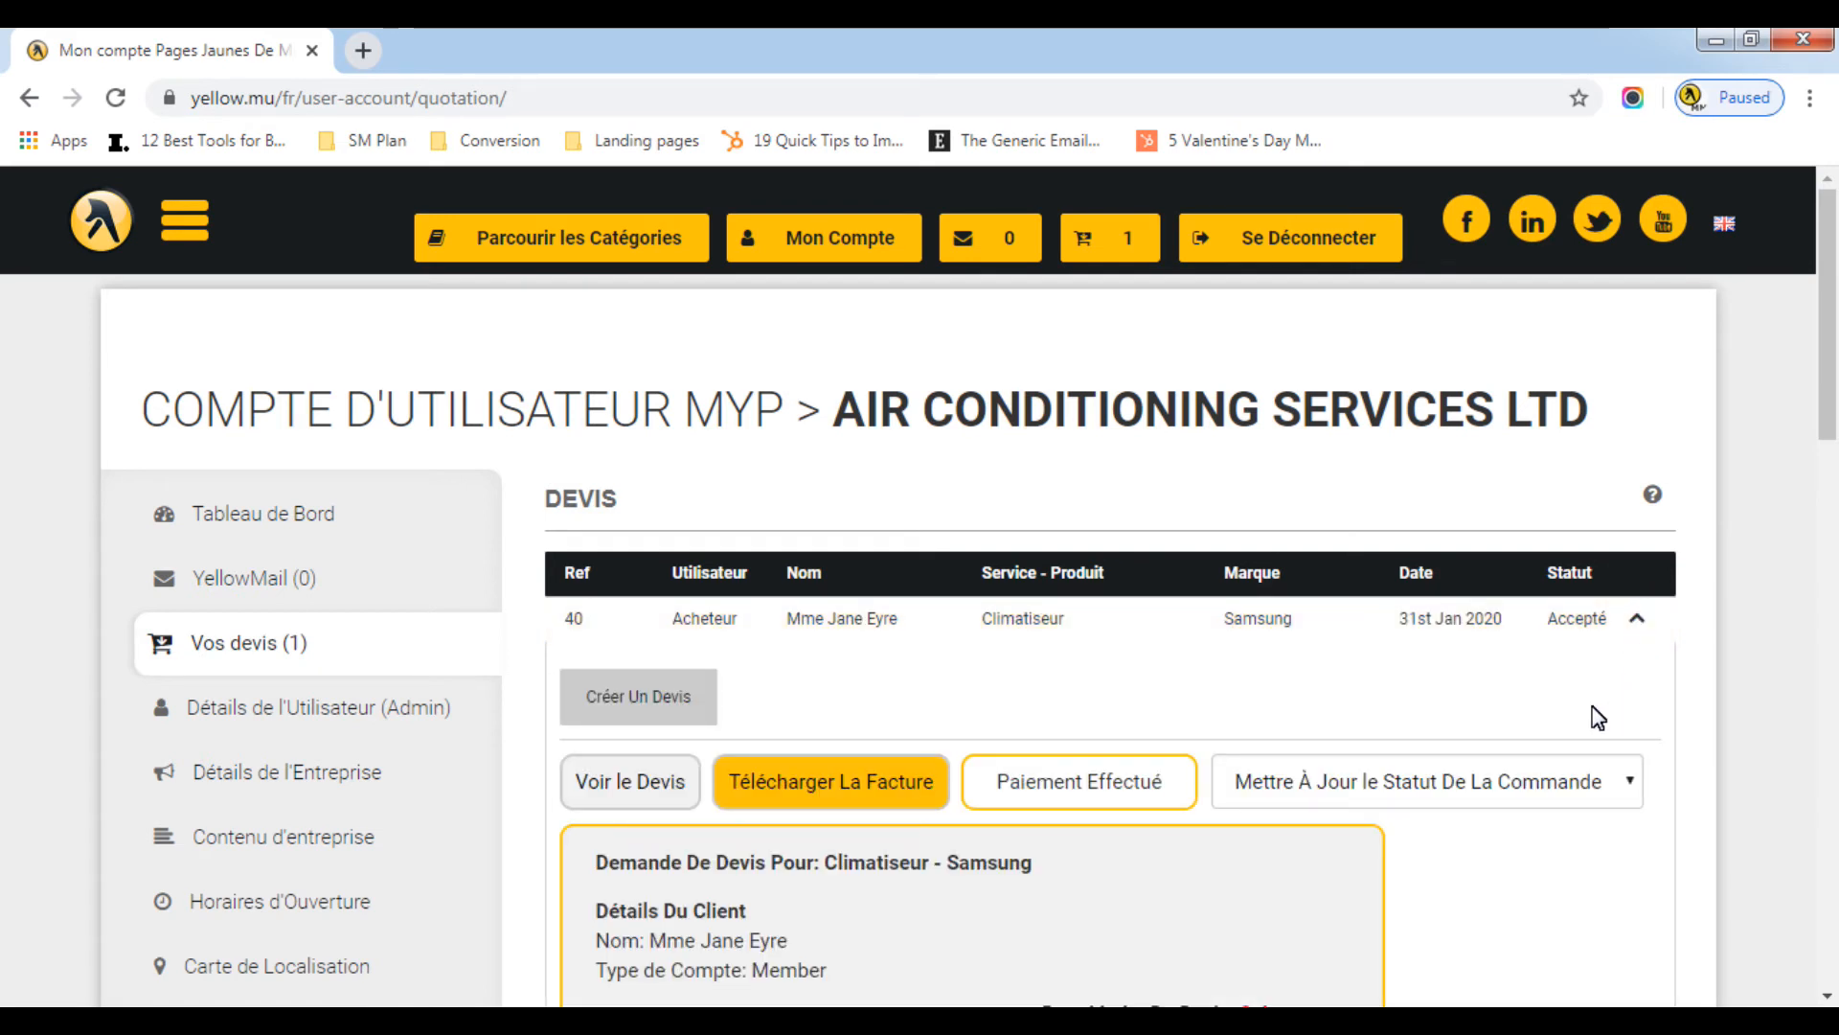
pyautogui.scroll(-3, 1445, 716)
pyautogui.scroll(3, 1445, 716)
pyautogui.scroll(-3, 1444, 717)
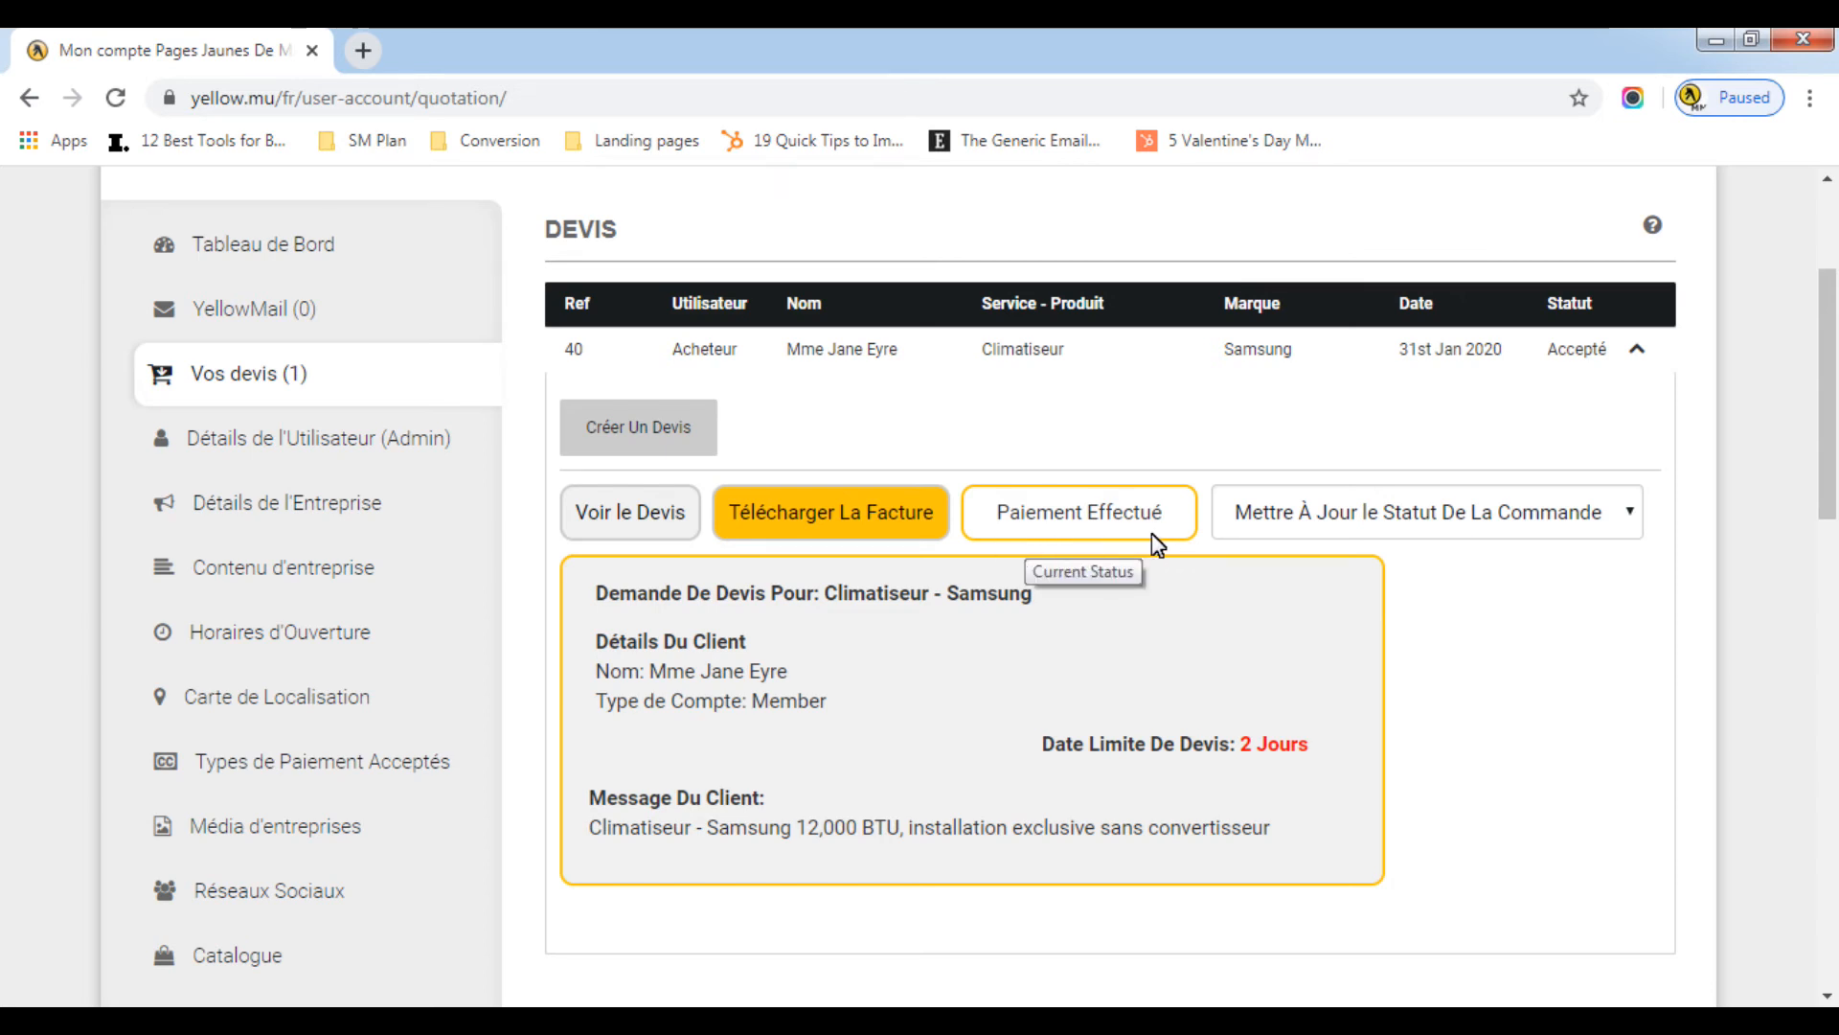
pyautogui.click(1630, 512)
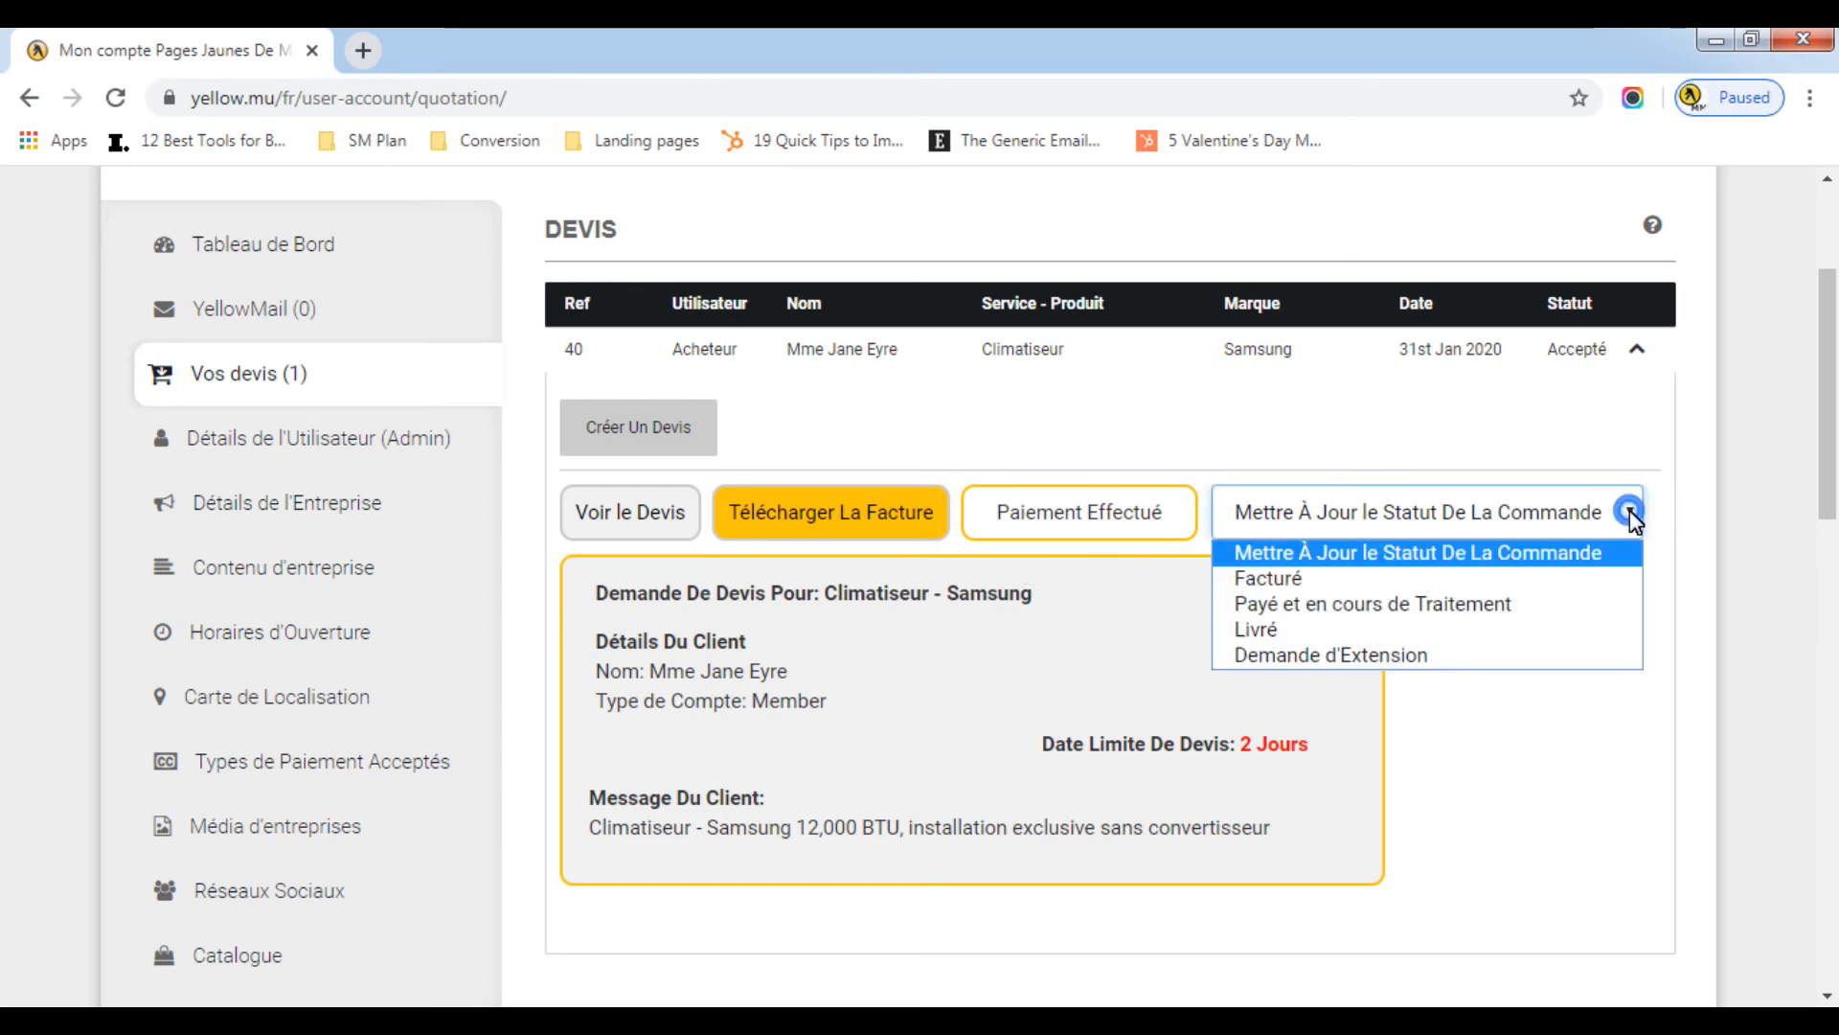
pyautogui.click(1501, 606)
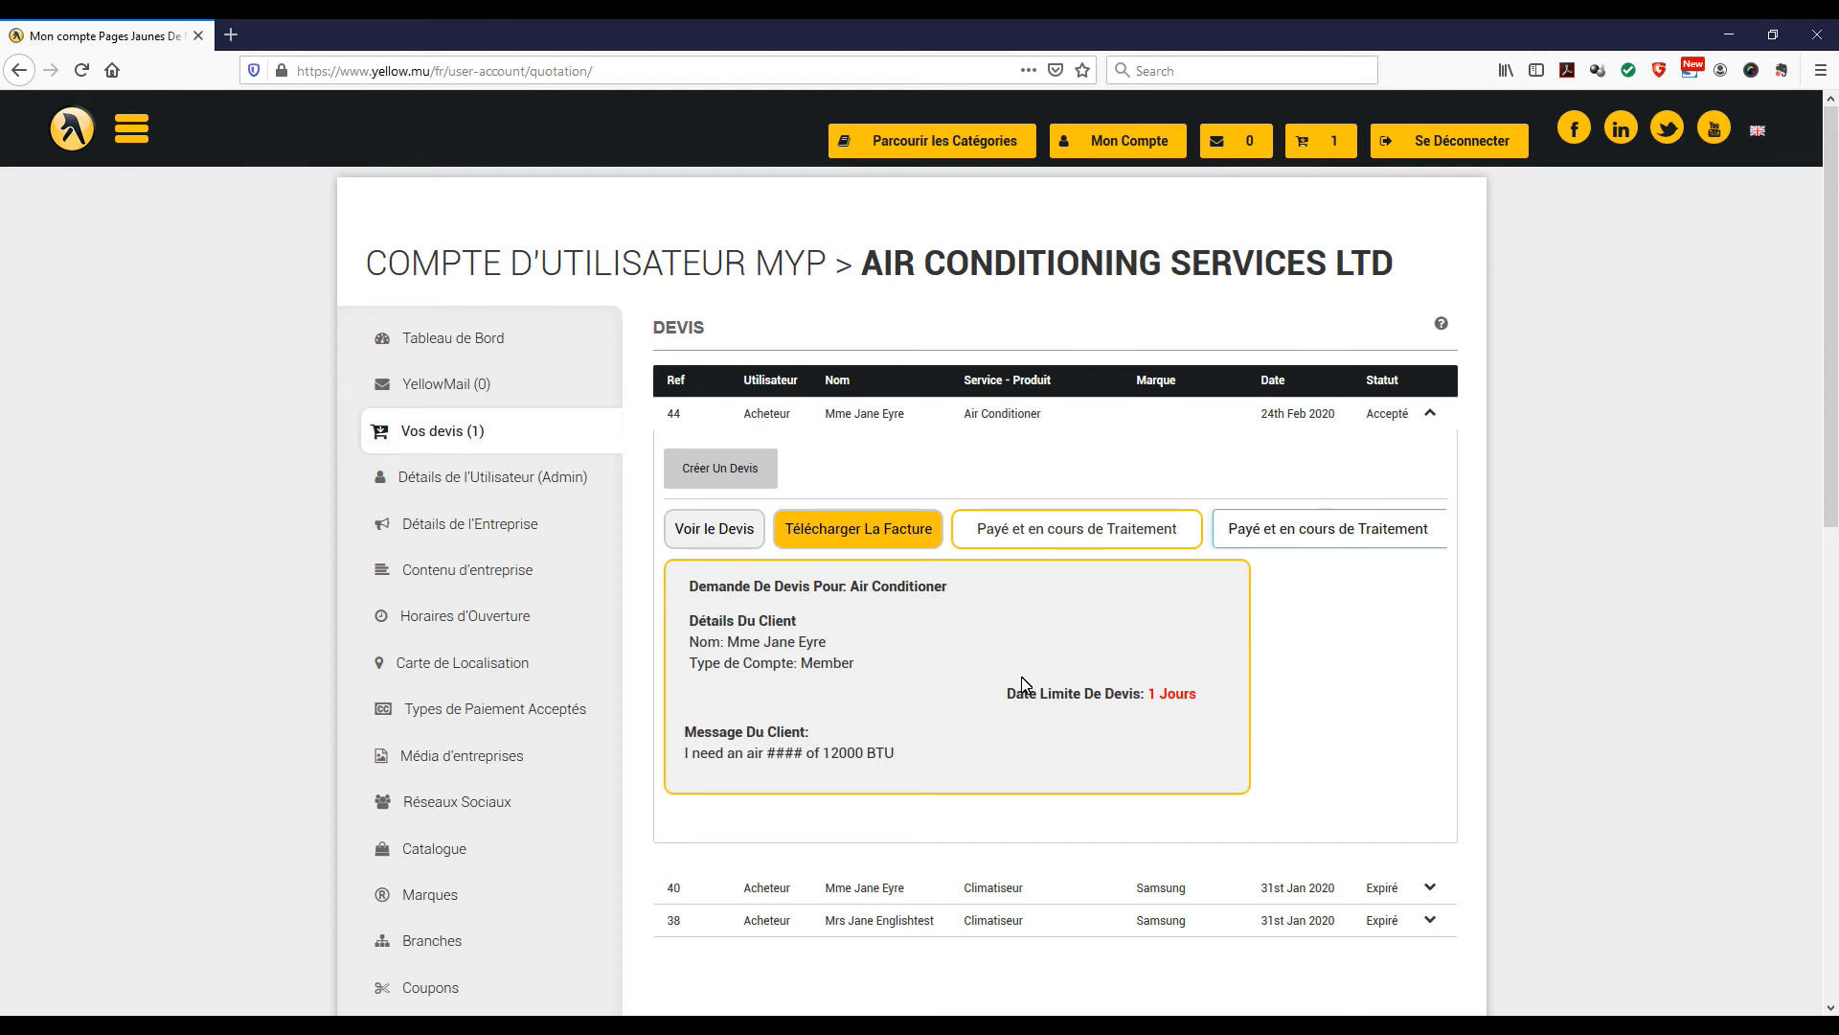
# - Update the Air Conditioner order's status to Demande d'Extension and, once the extension has been processed, to Livré
pyautogui.click(1315, 539)
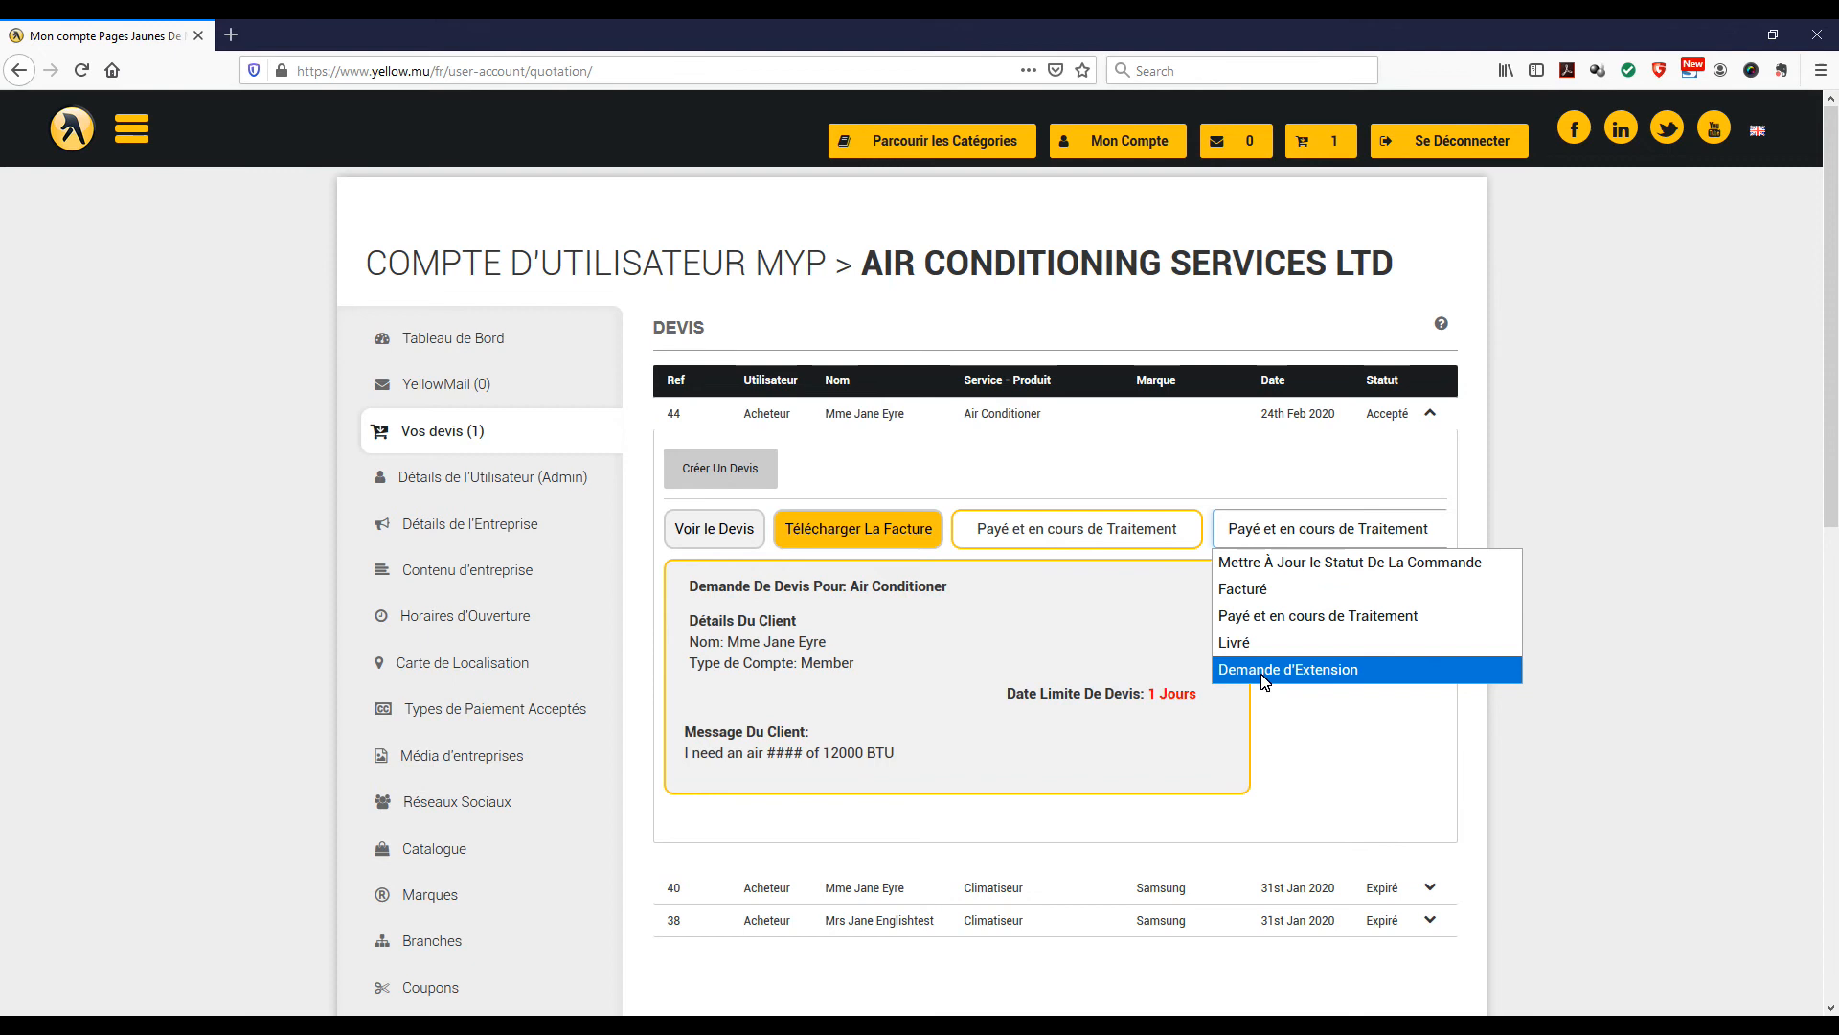
pyautogui.click(1340, 676)
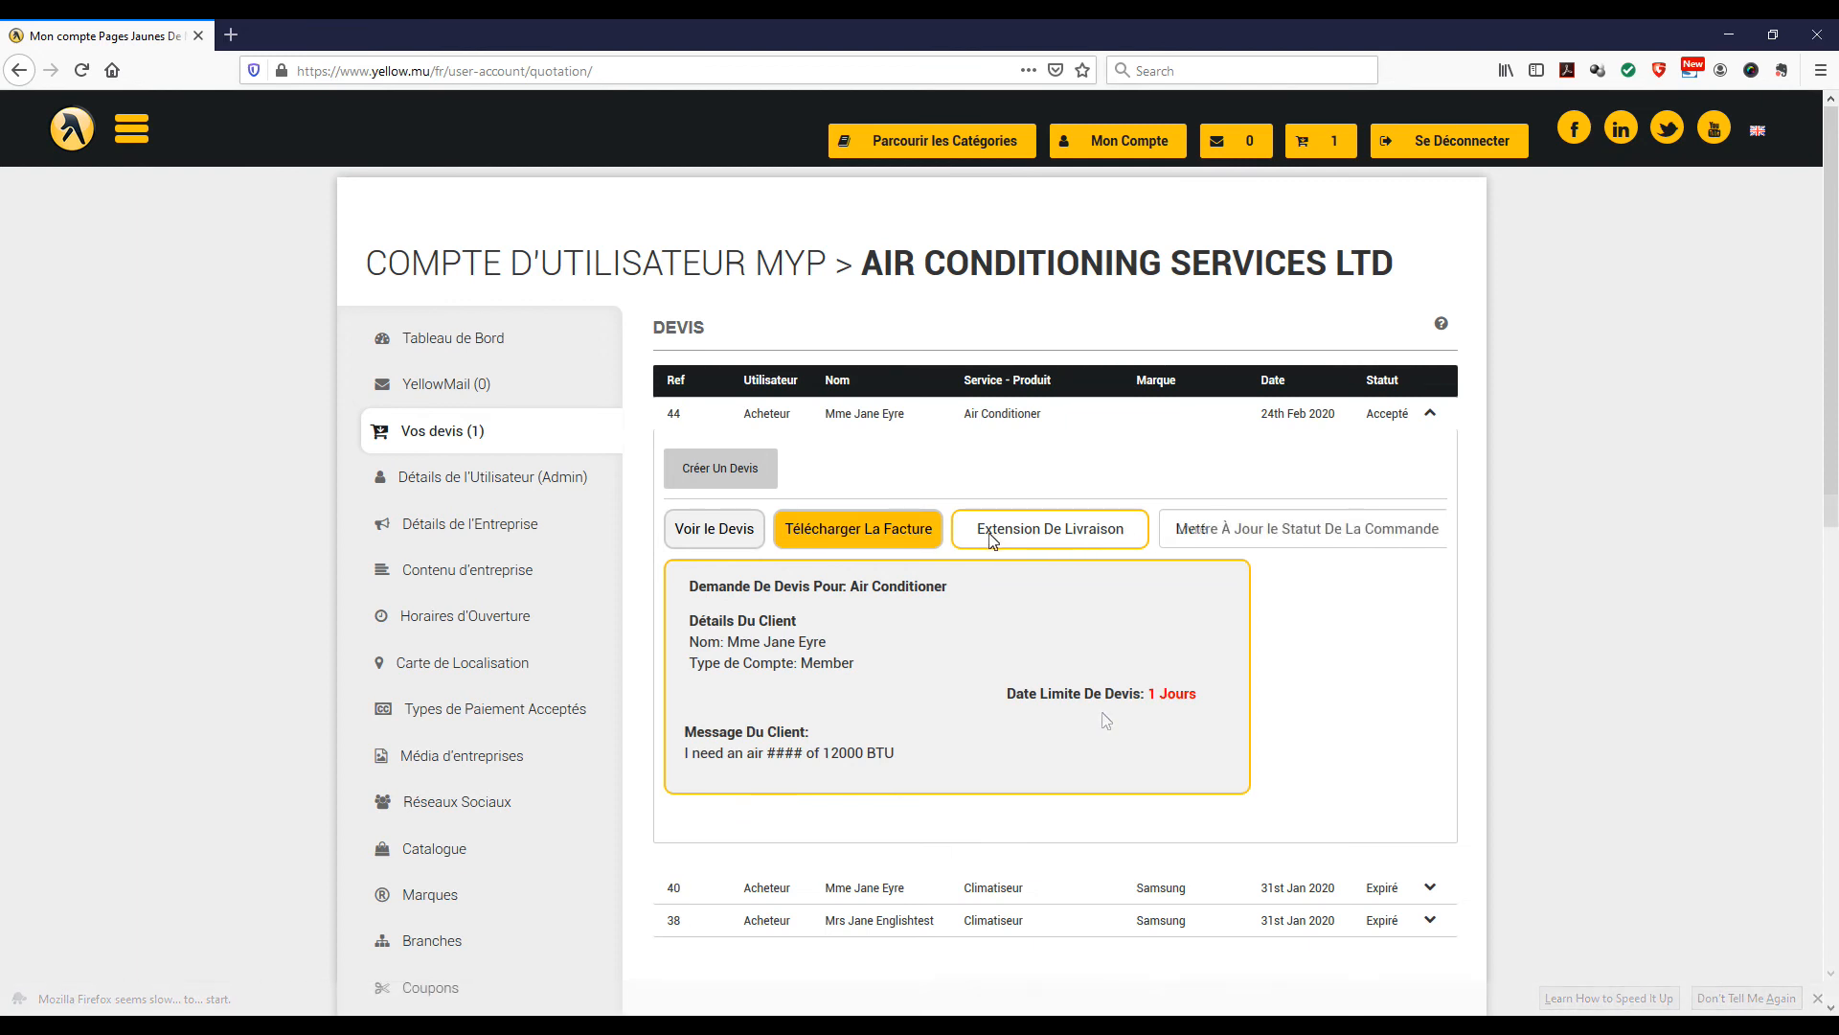
pyautogui.click(1354, 537)
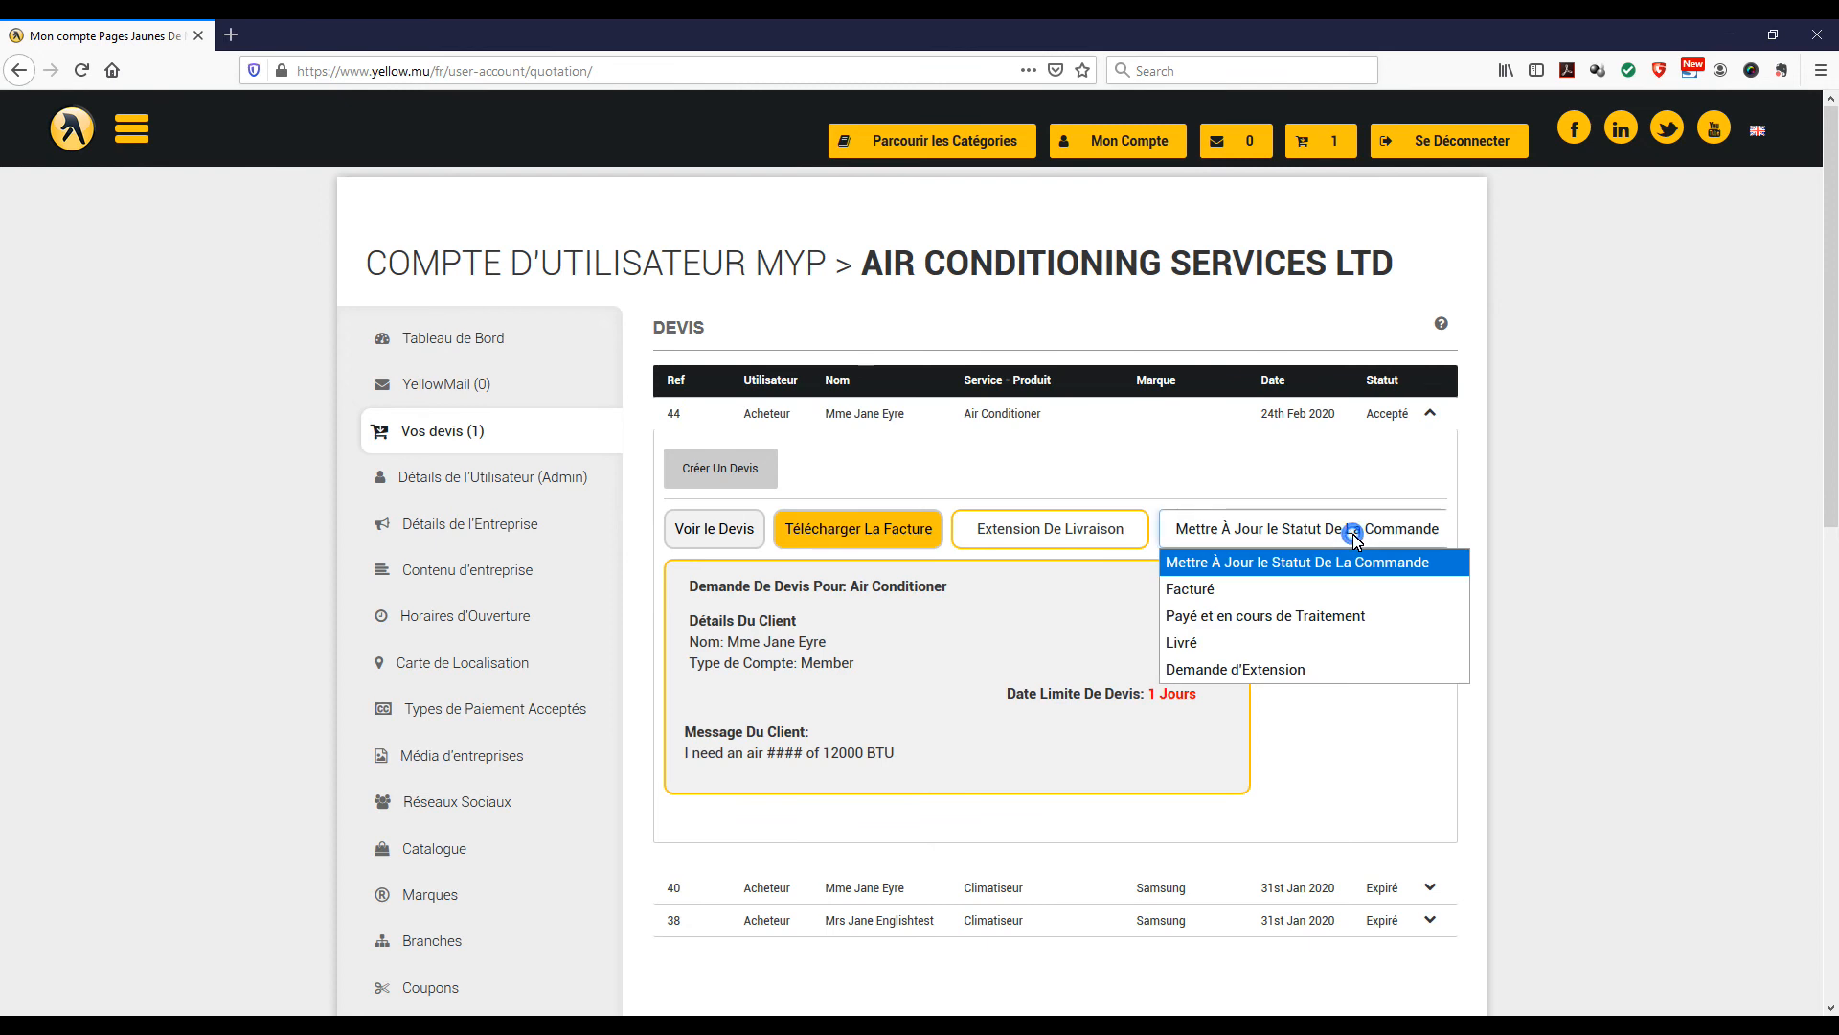
pyautogui.click(1184, 642)
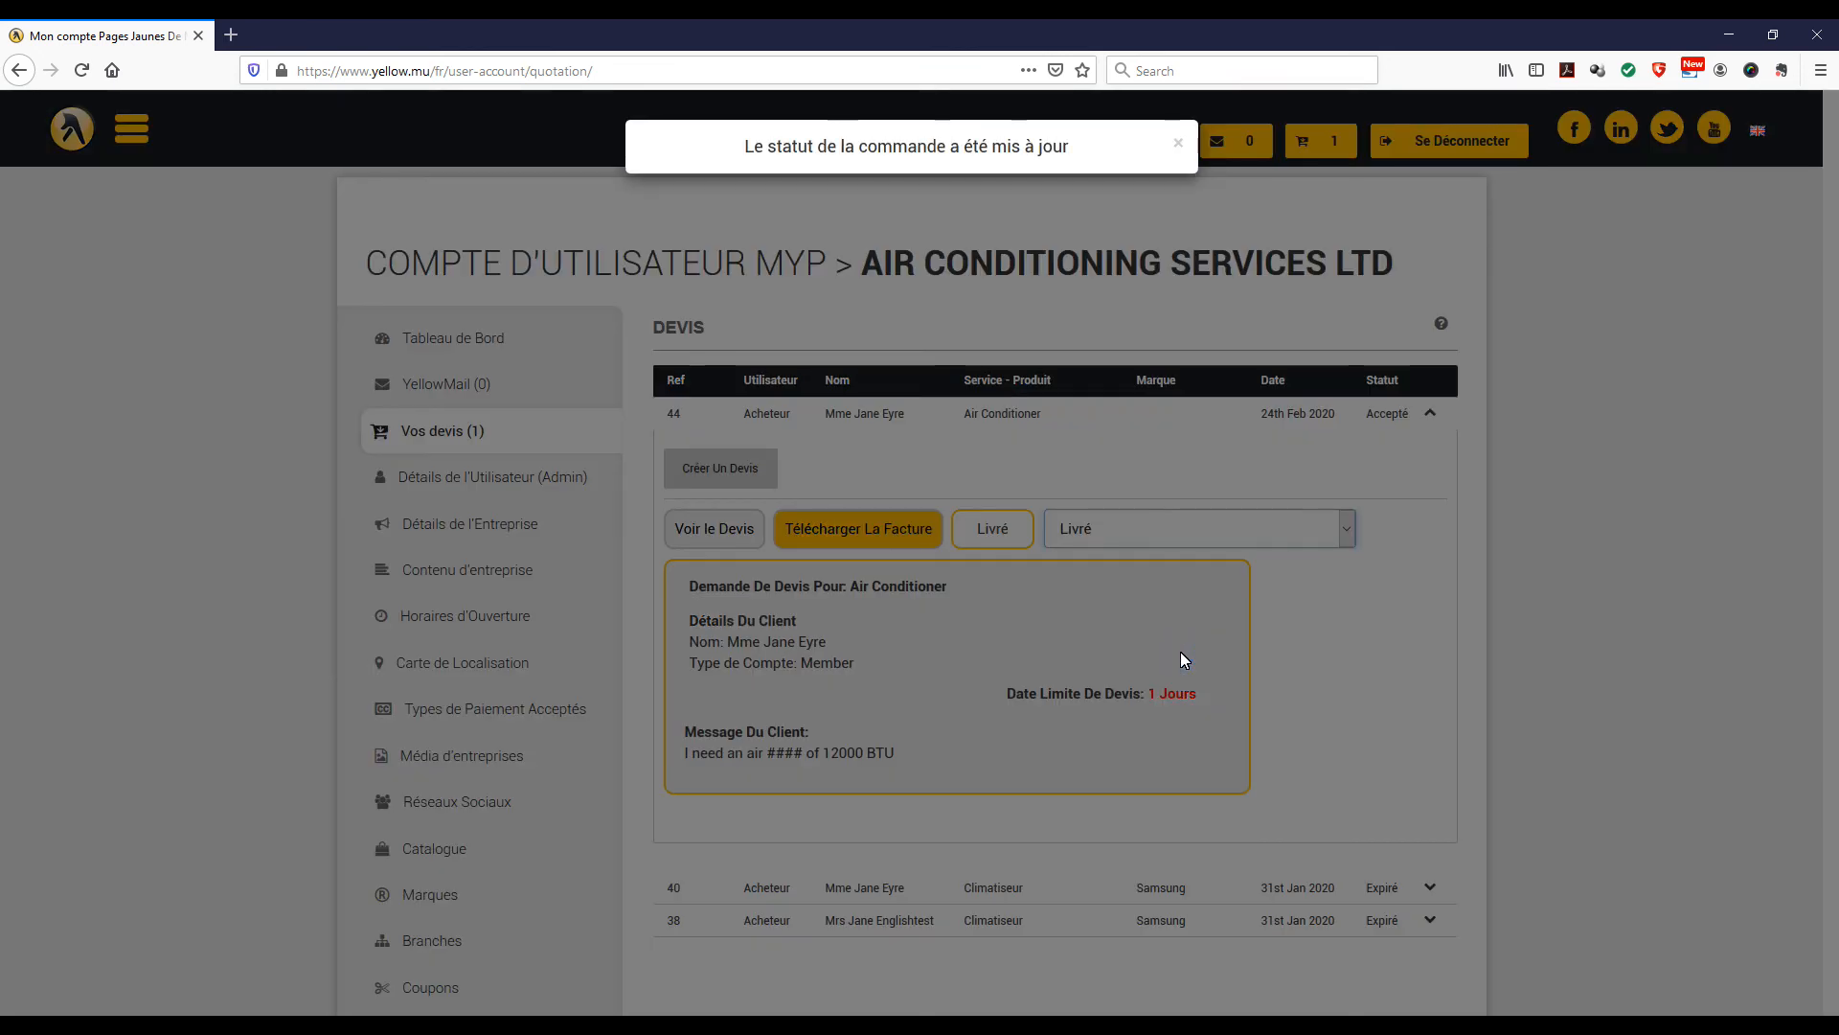
pyautogui.click(1290, 623)
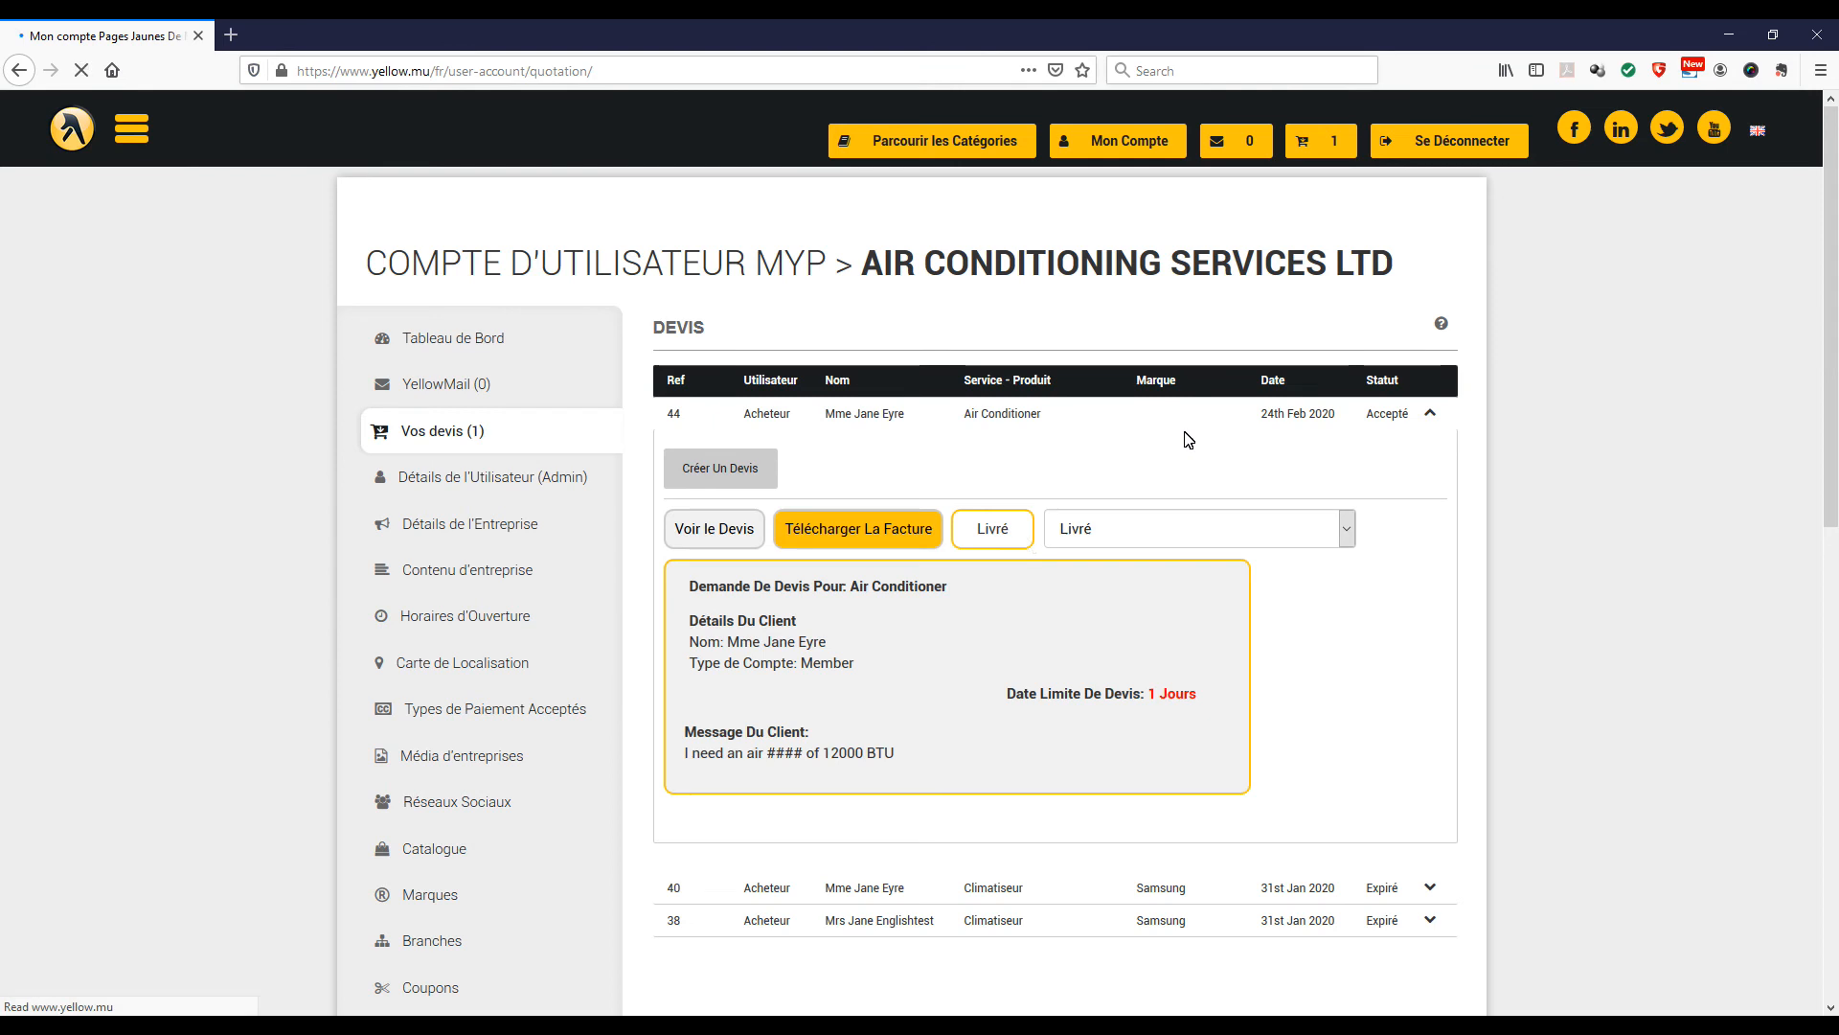
pyautogui.click(986, 418)
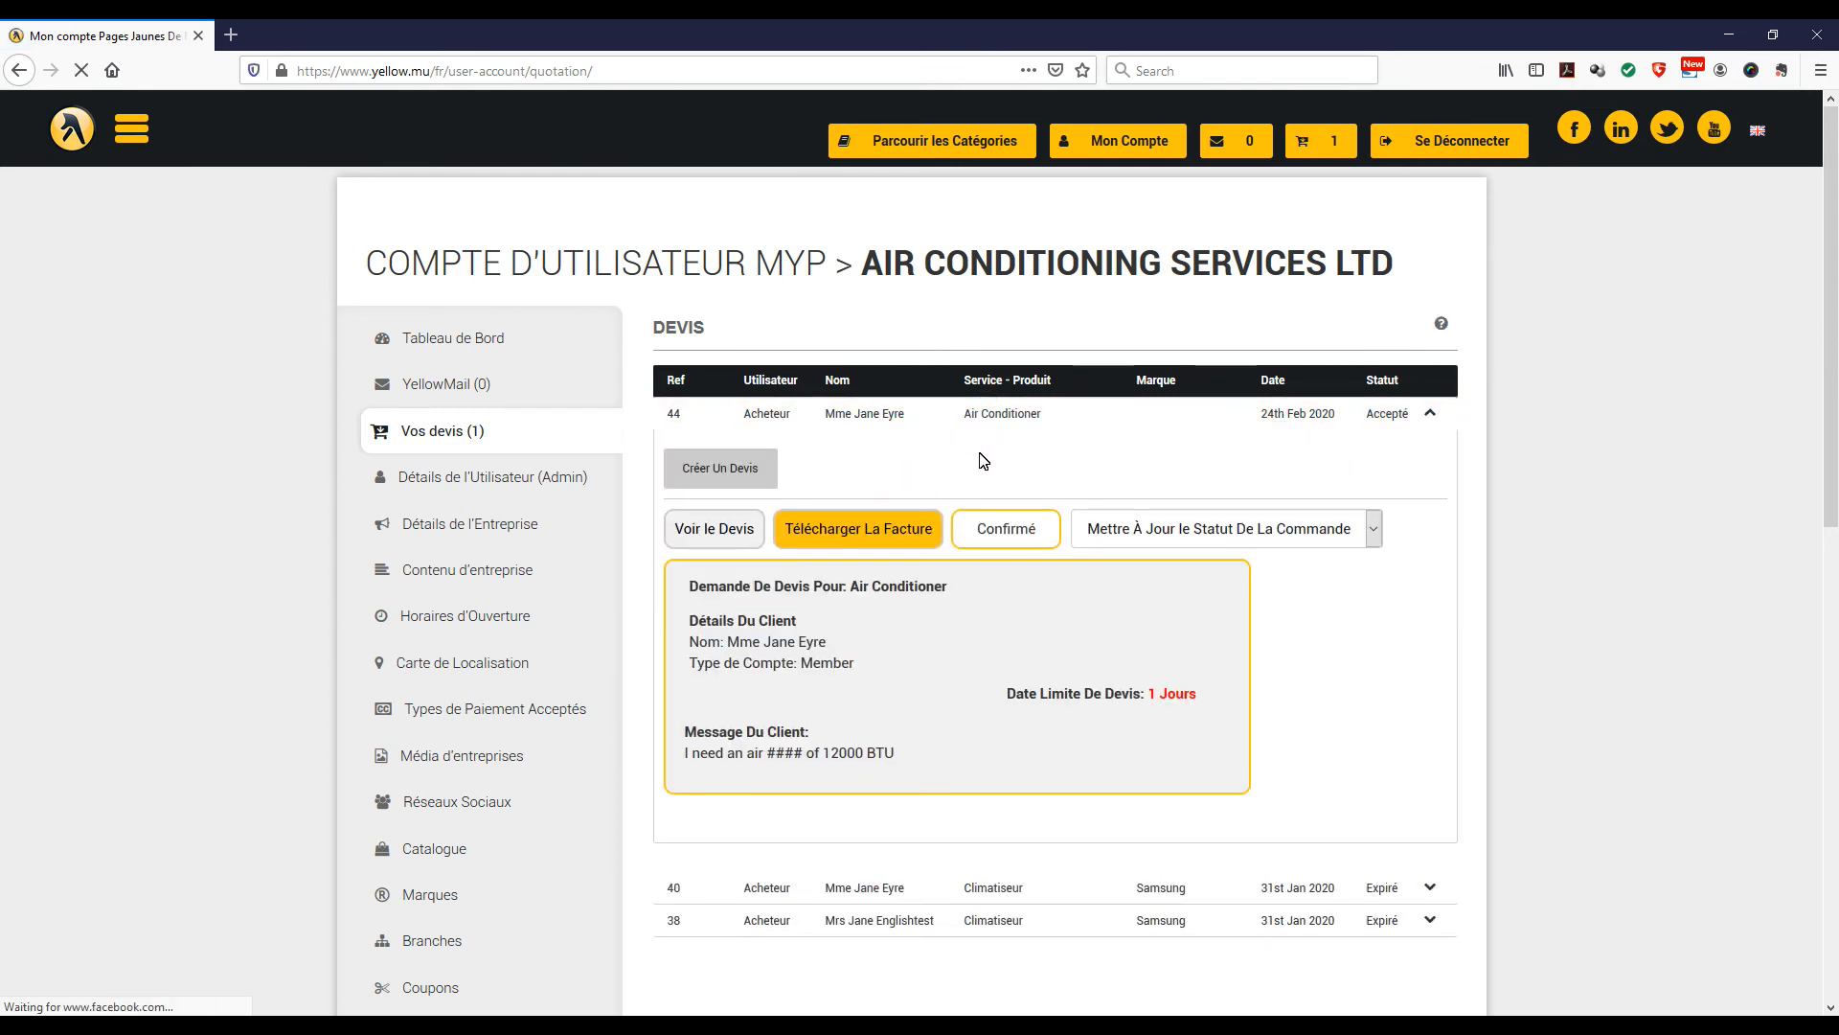